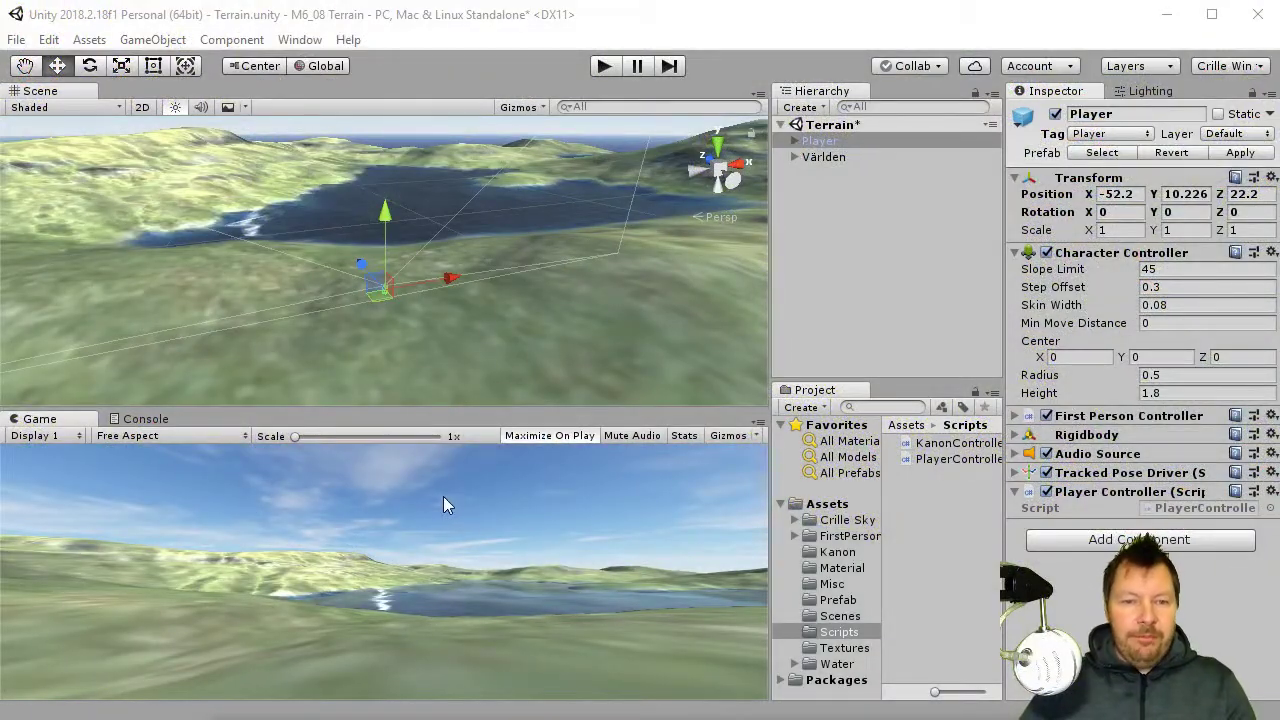
# Step: Play-test the scene, return to editing, and dismiss the scene-loading dialog without loading anything
pyautogui.click(601, 68)
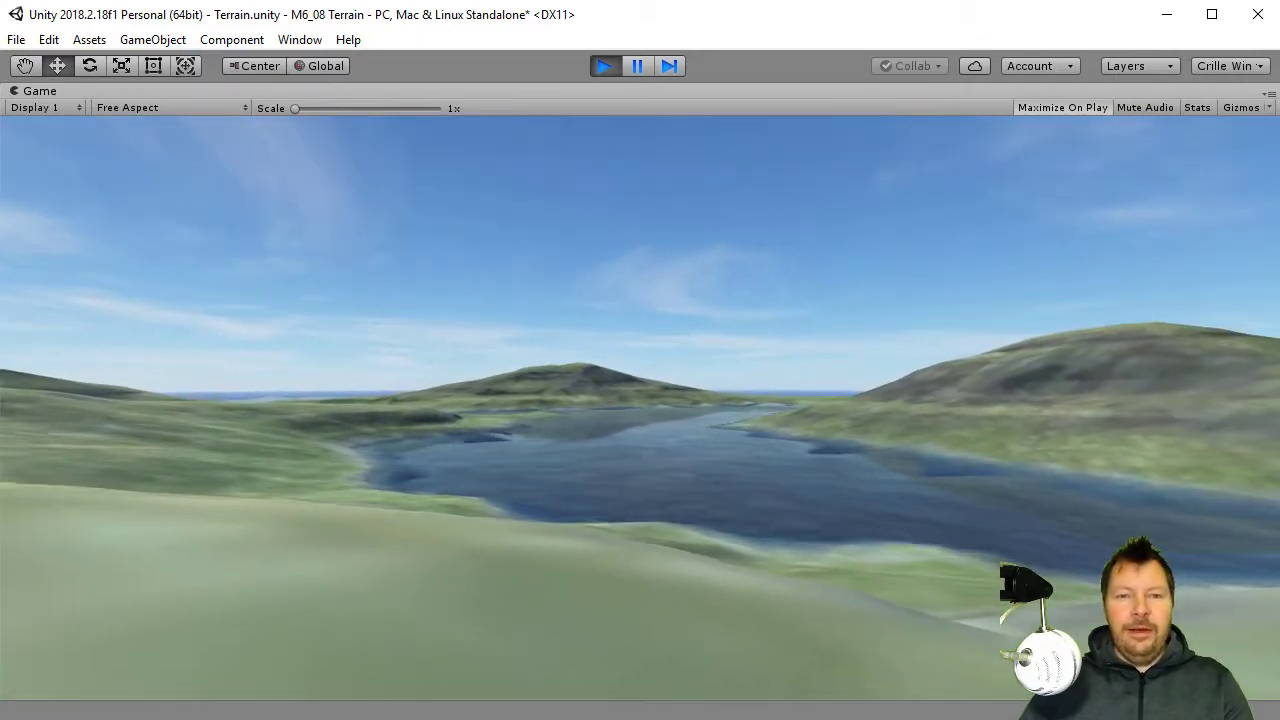
pyautogui.click(607, 64)
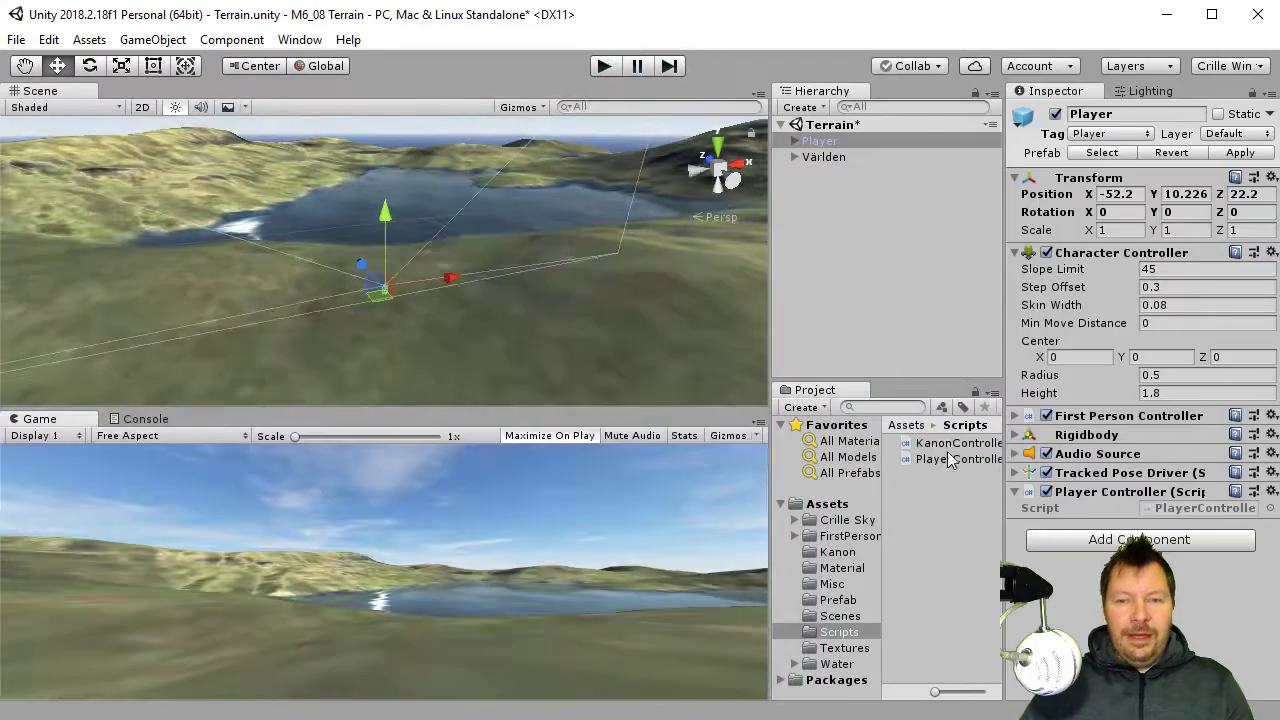
pyautogui.click(900, 310)
pyautogui.hotkey('ctrl', 'o')
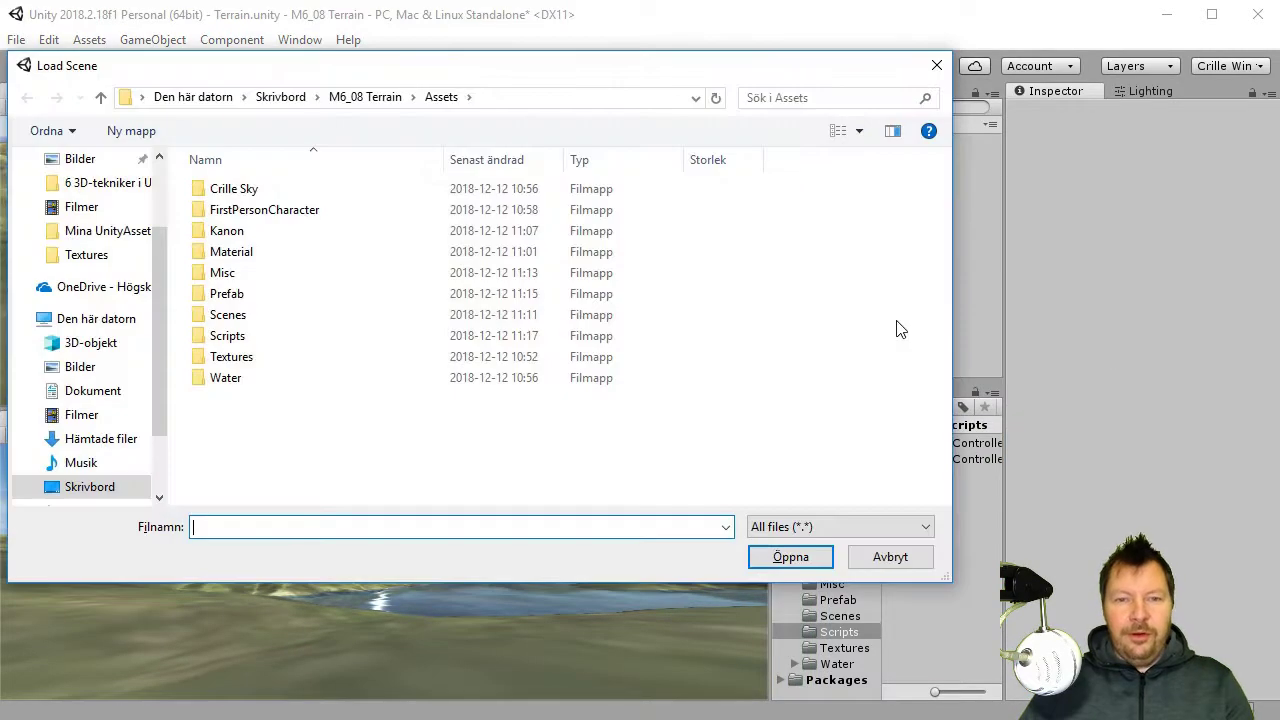
pyautogui.click(893, 558)
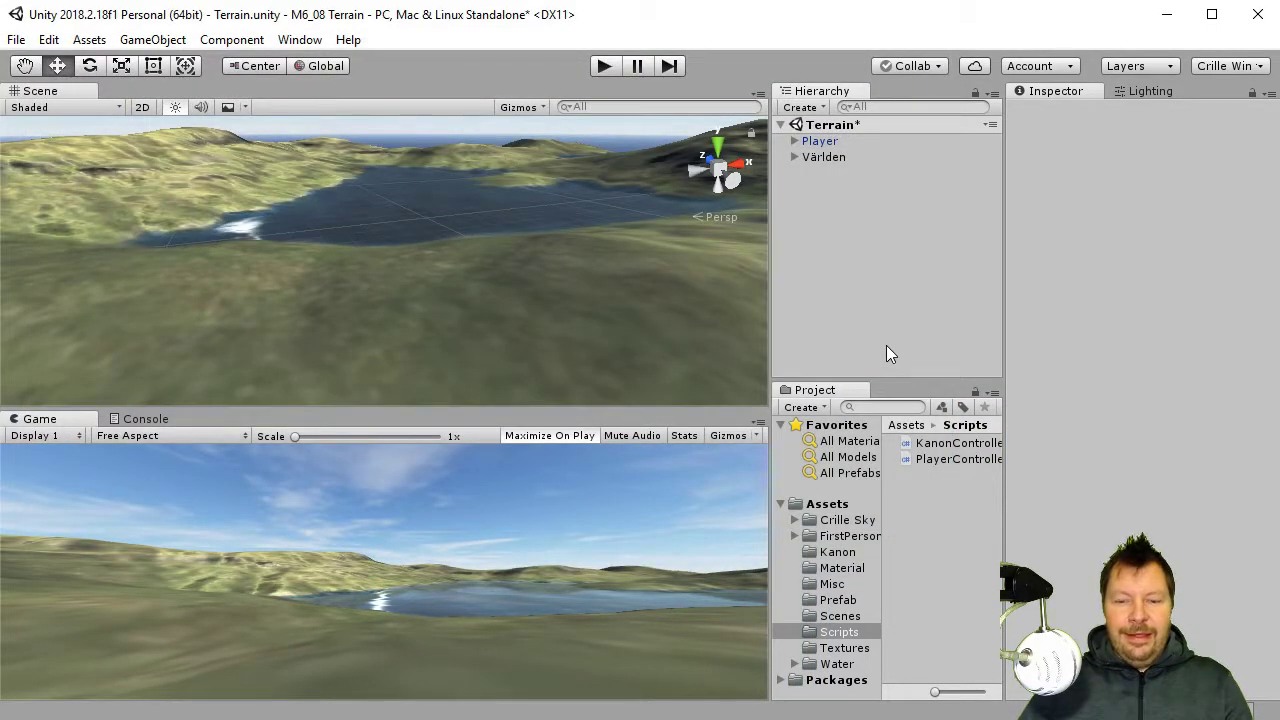
# Step: Inspect and collapse the Världen object, then select the Player and orbit around it
pyautogui.click(836, 157)
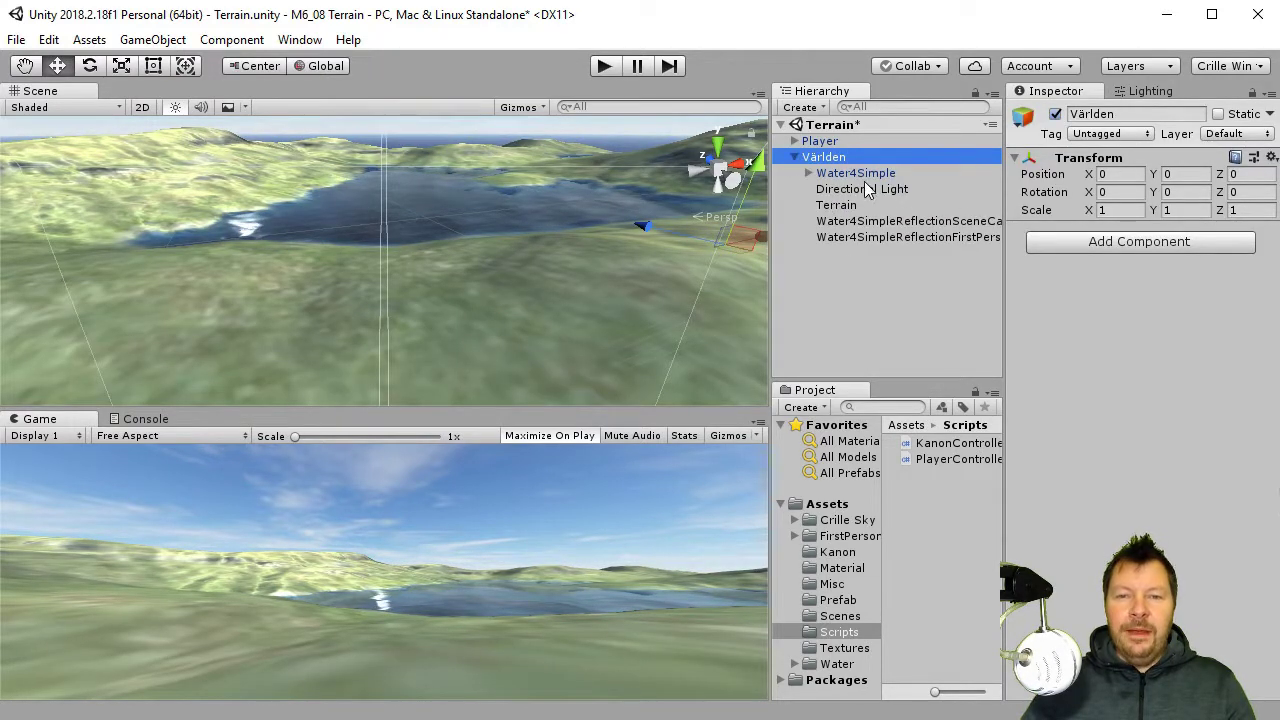
pyautogui.click(795, 157)
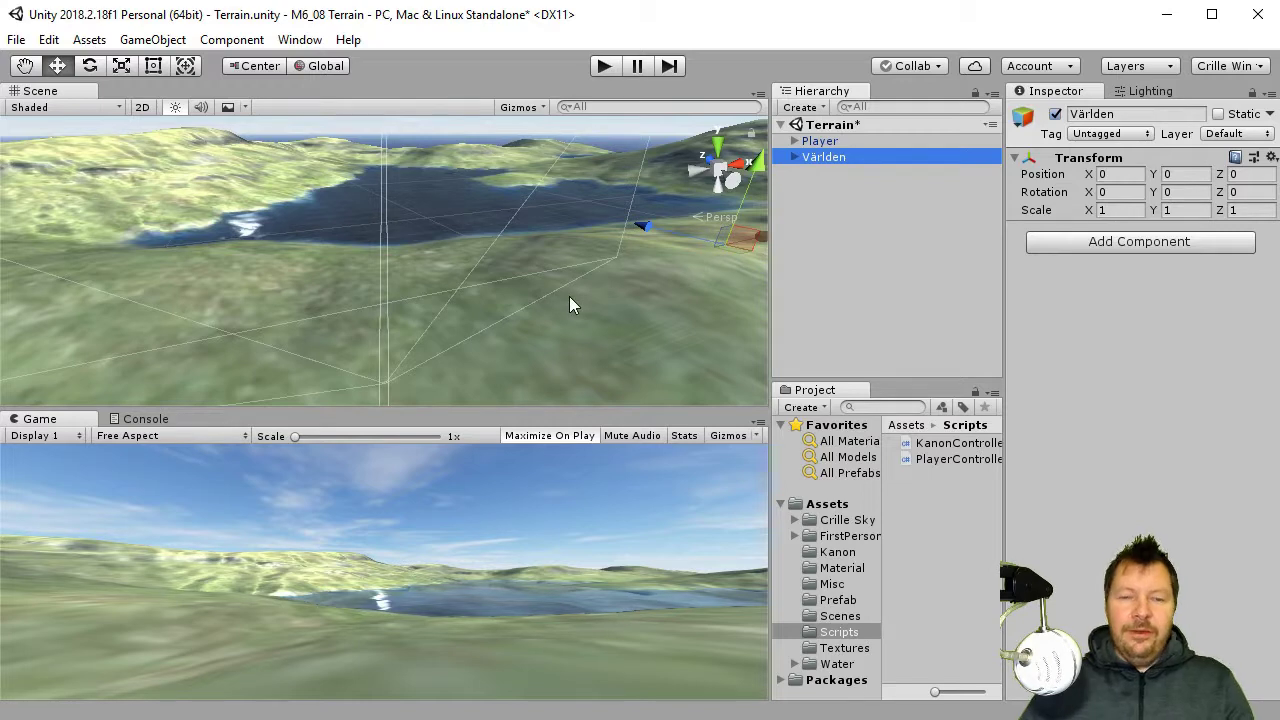
pyautogui.click(826, 142)
pyautogui.keyDown('alt'); pyautogui.moveTo(399, 301); pyautogui.dragTo(489, 339); pyautogui.keyUp('alt')
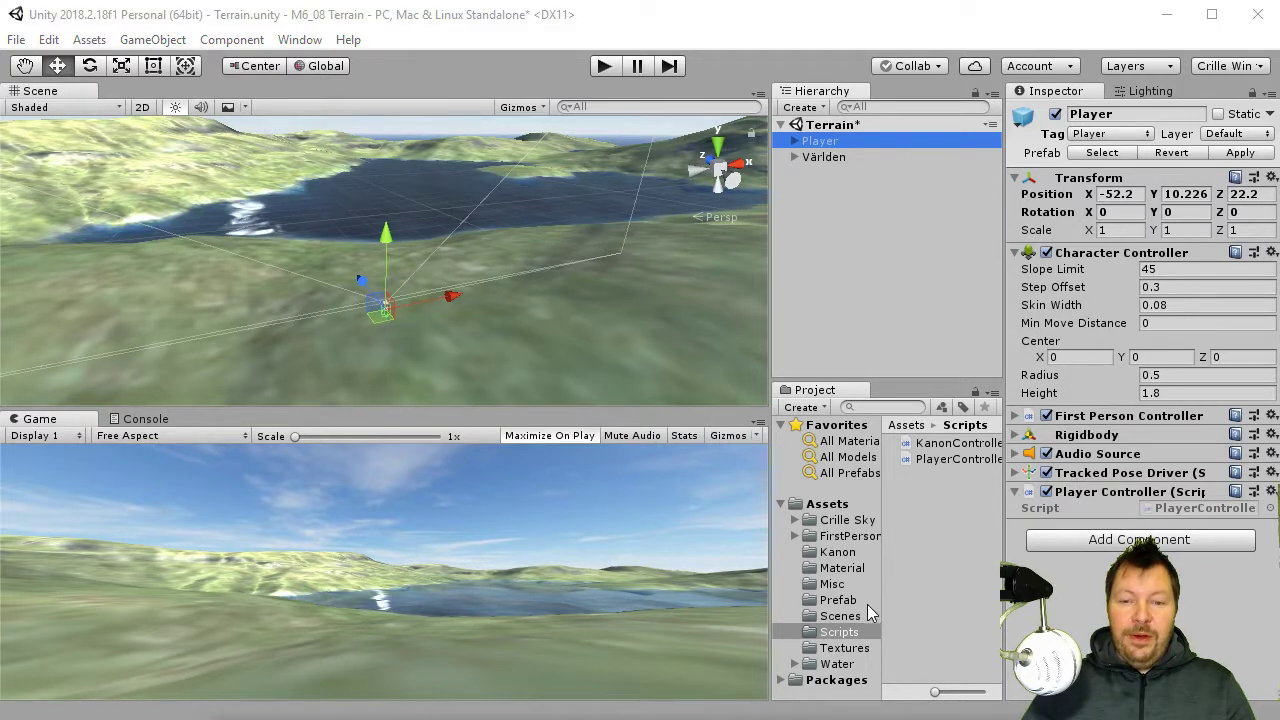
# Step: Place a Kanon prefab beside the Player and raise it to position -15.45, 19.3, 25.36
pyautogui.click(852, 604)
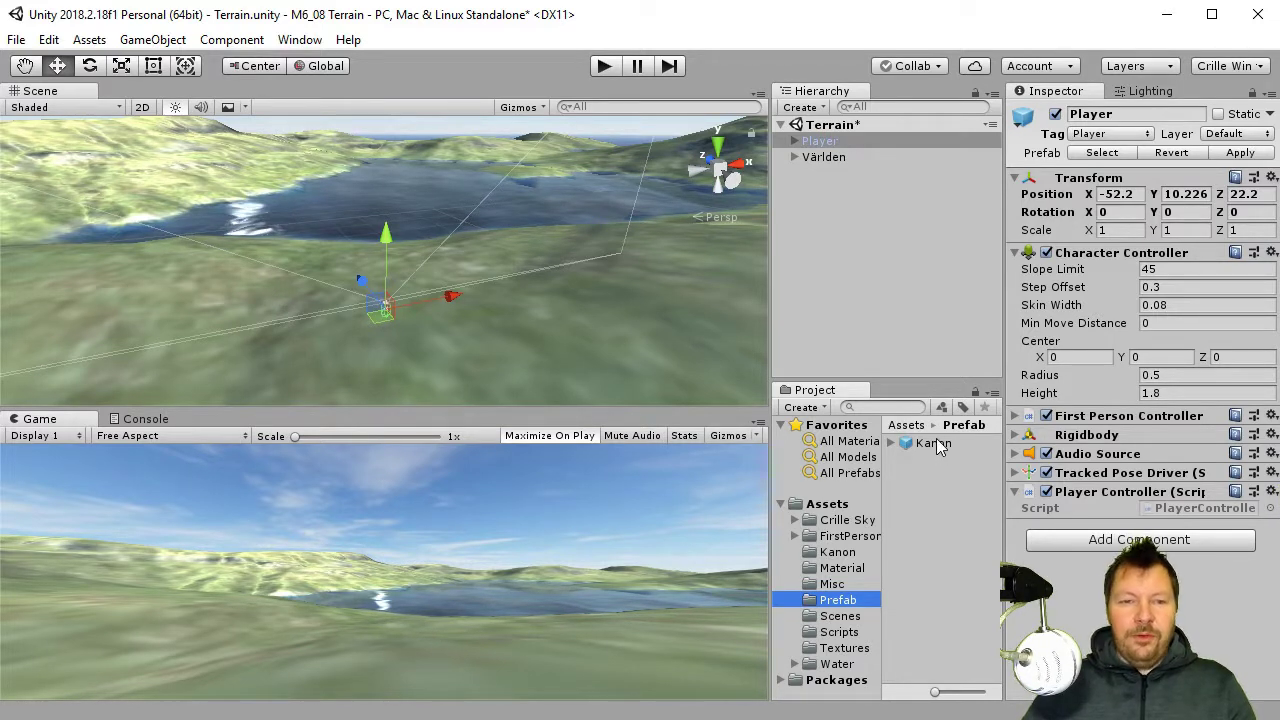
pyautogui.moveTo(936, 442); pyautogui.dragTo(604, 258)
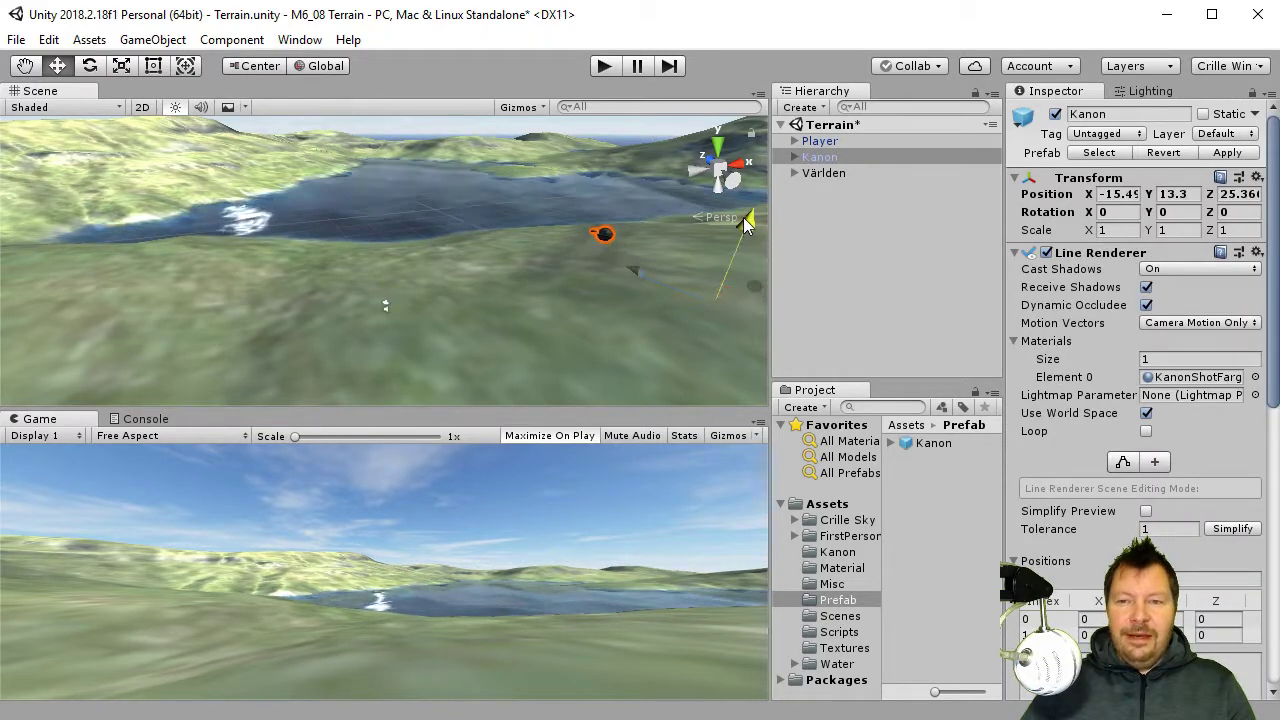
pyautogui.moveTo(745, 225); pyautogui.dragTo(756, 188)
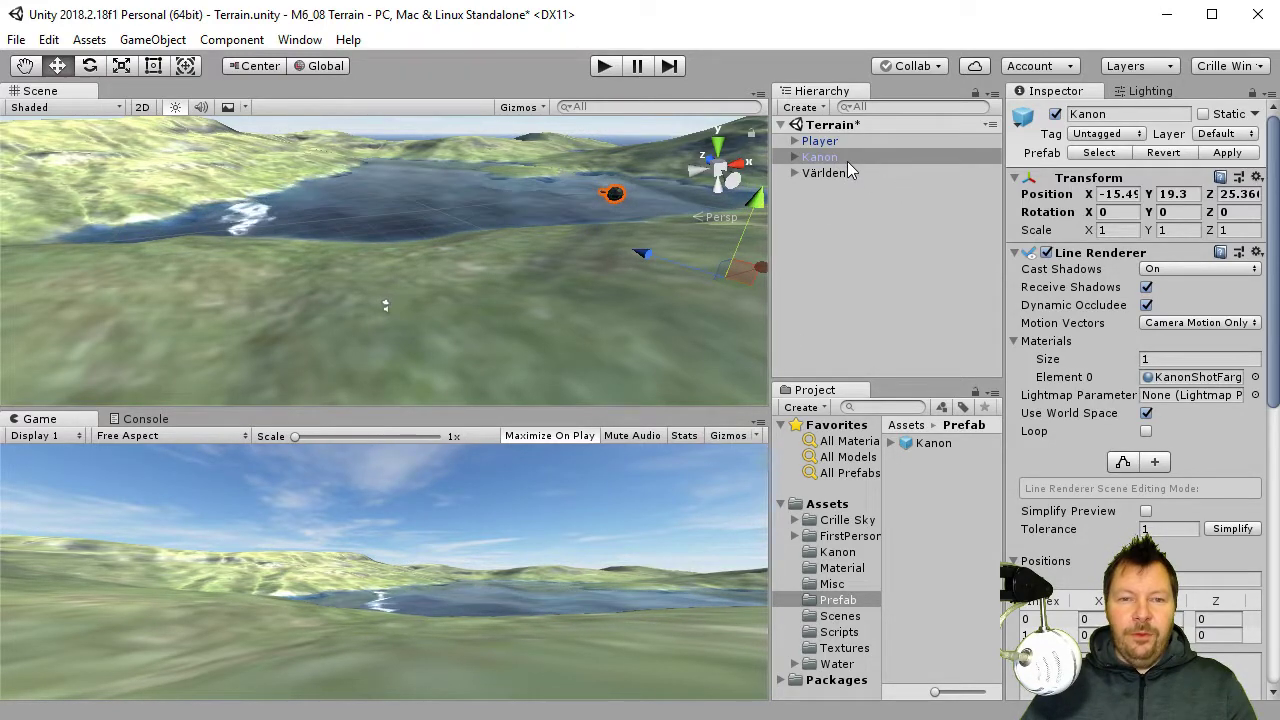
pyautogui.keyDown('alt'); pyautogui.moveTo(475, 275); pyautogui.dragTo(522, 305); pyautogui.keyUp('alt')
pyautogui.keyDown('alt'); pyautogui.moveTo(405, 265); pyautogui.dragTo(630, 260); pyautogui.keyUp('alt')
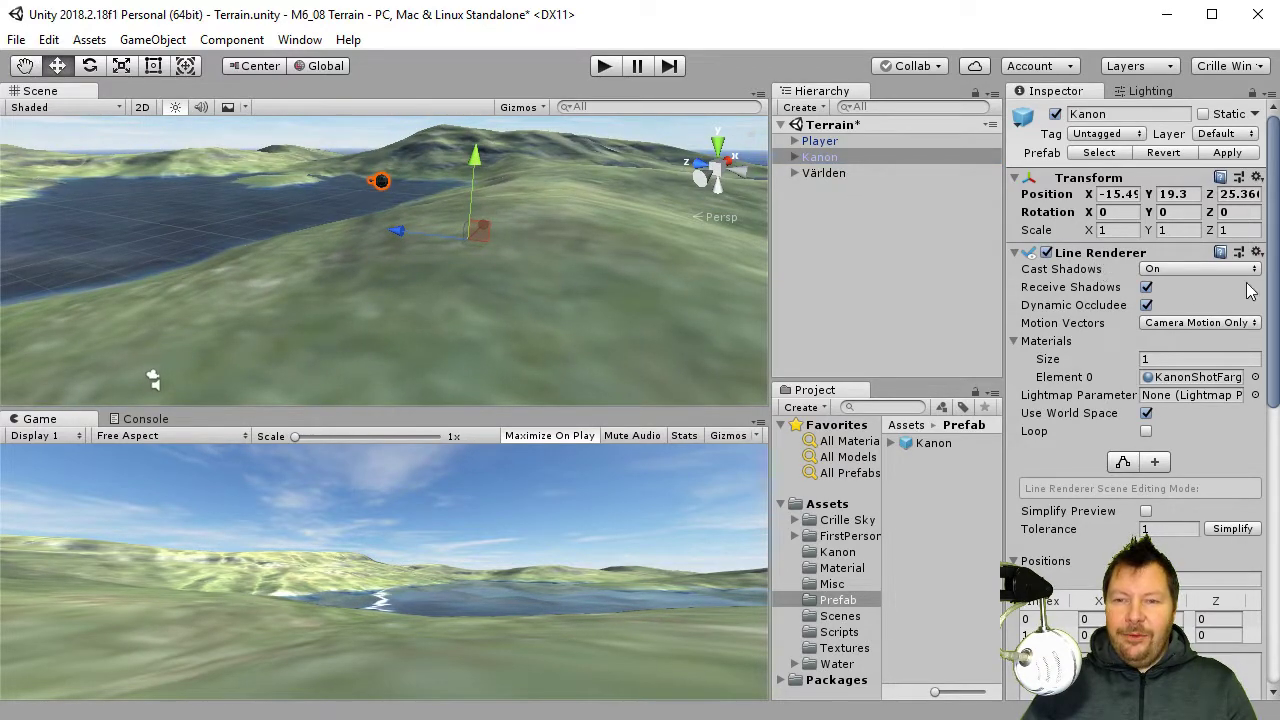
# Step: Set the Line Renderer's Cast Shadows to Off and disable Receive Shadows and Dynamic Occludee
pyautogui.click(1188, 270)
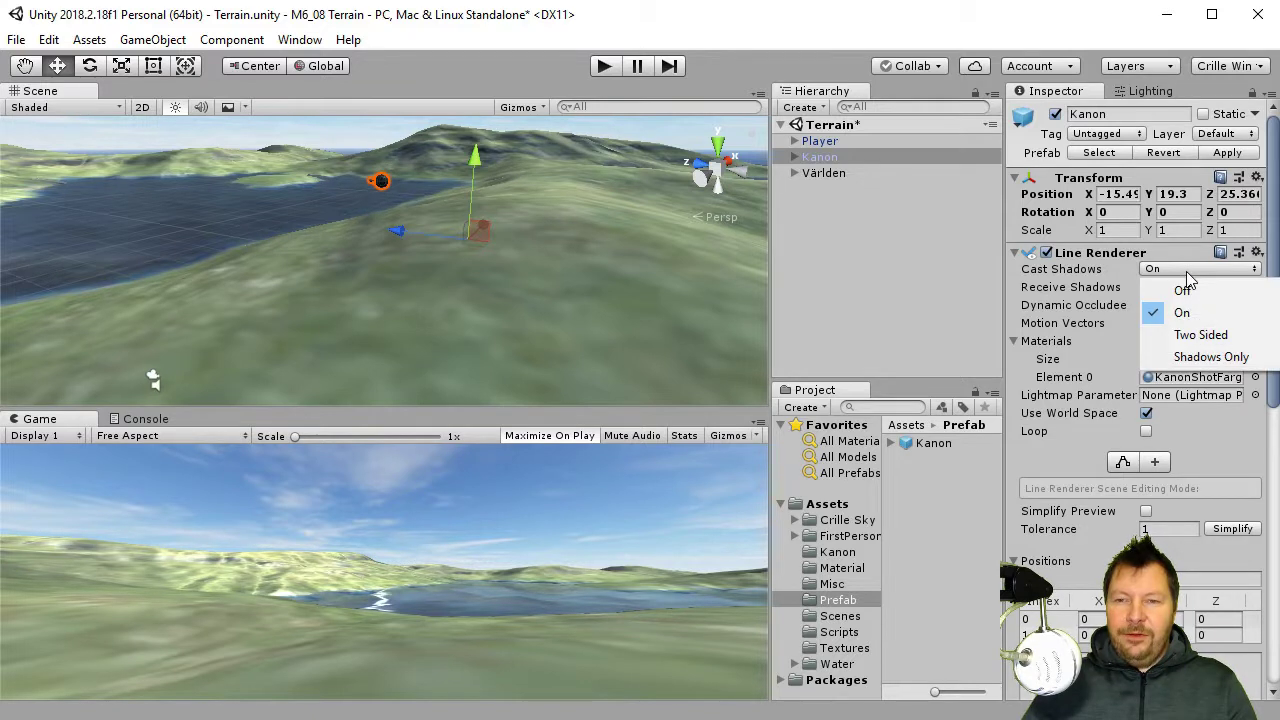
pyautogui.click(1188, 289)
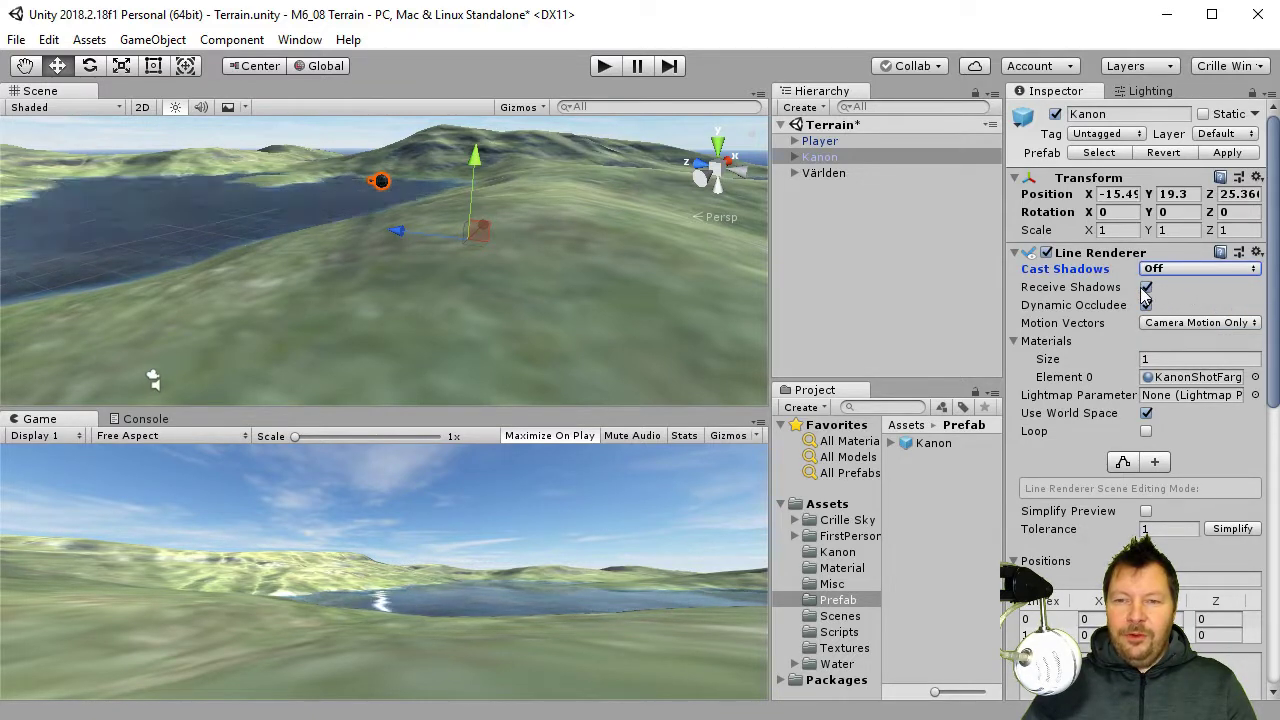
pyautogui.click(1146, 287)
pyautogui.click(1146, 305)
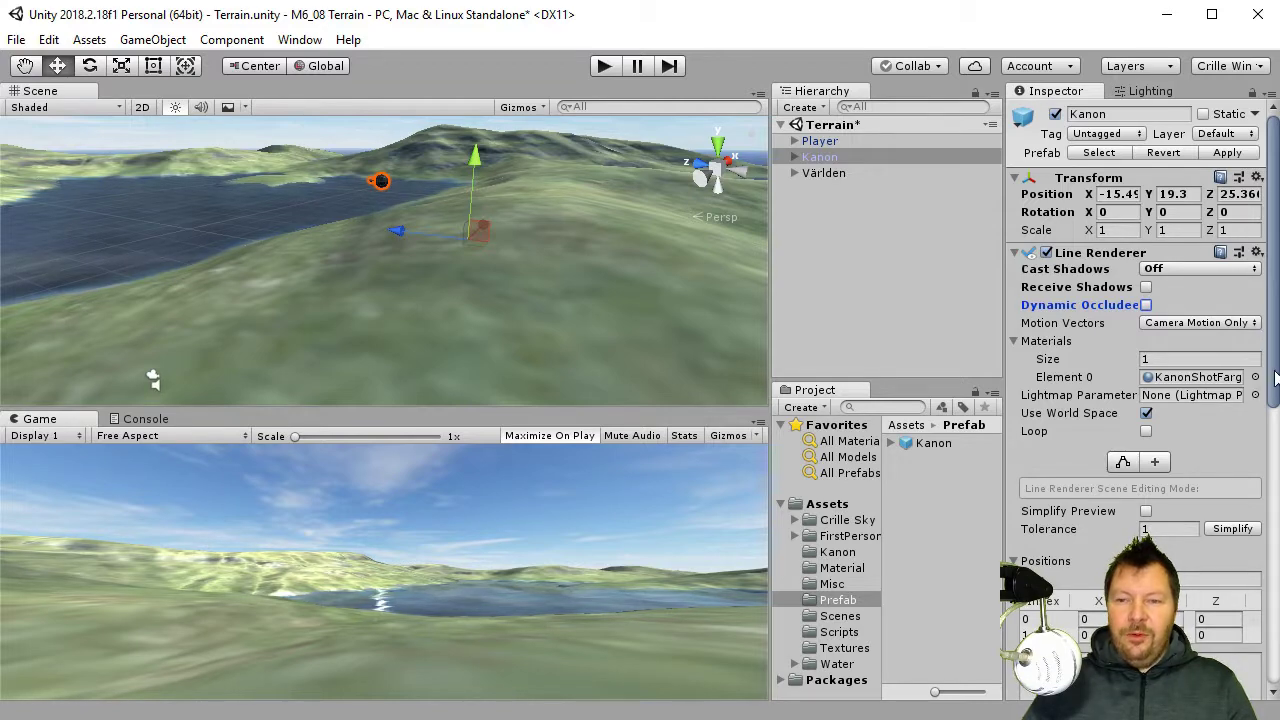
pyautogui.moveTo(1274, 378); pyautogui.dragTo(1274, 650)
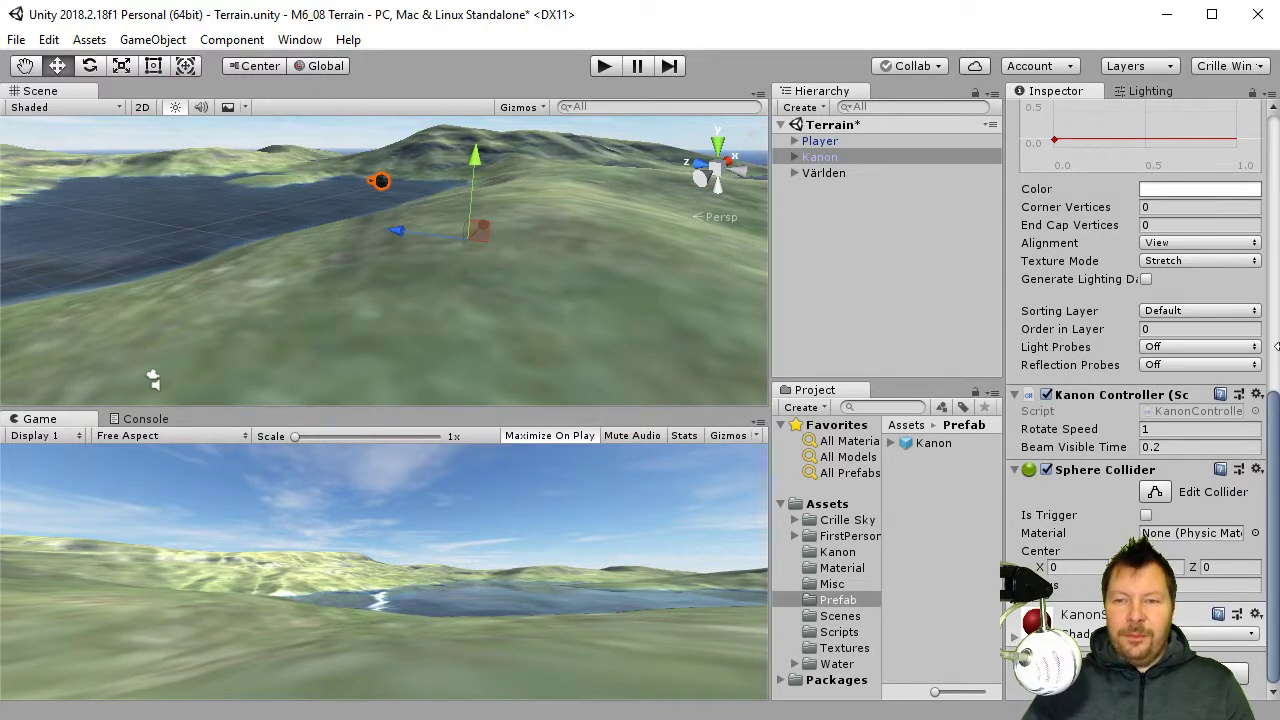
pyautogui.moveTo(1274, 432); pyautogui.dragTo(1274, 93)
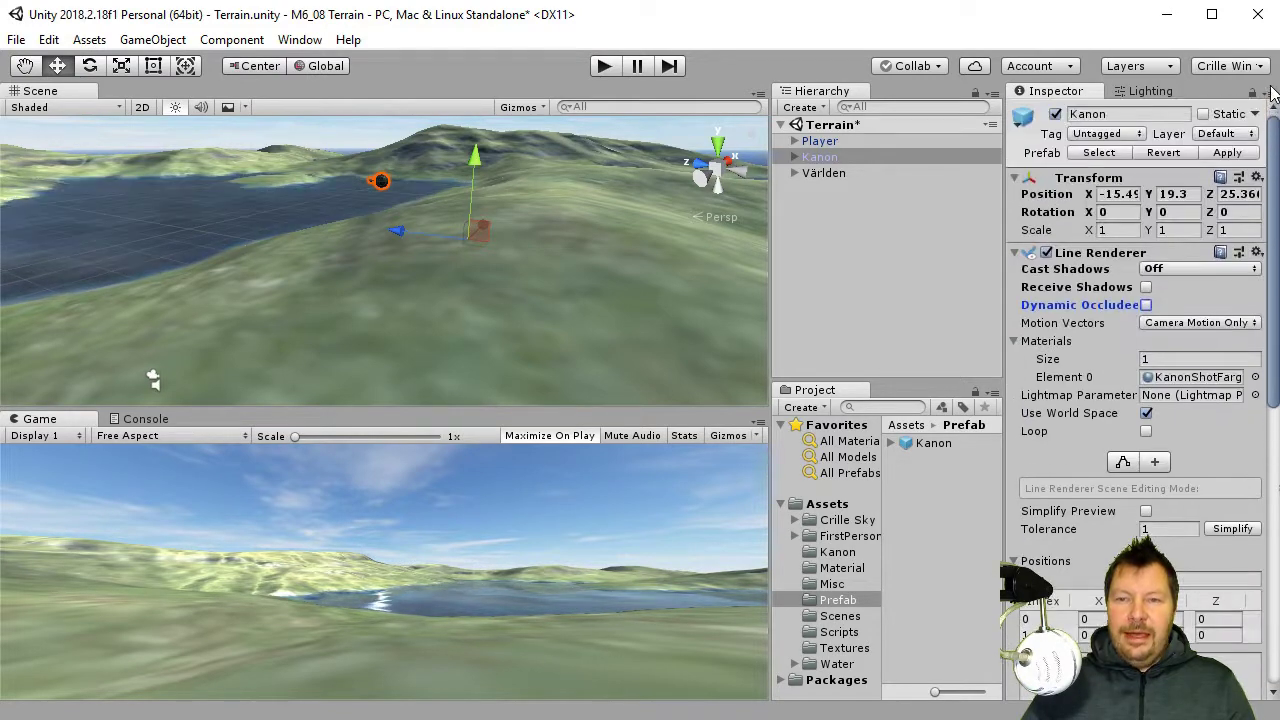
# Step: Add a new tag named Kanon to the project's tag list
pyautogui.click(1138, 134)
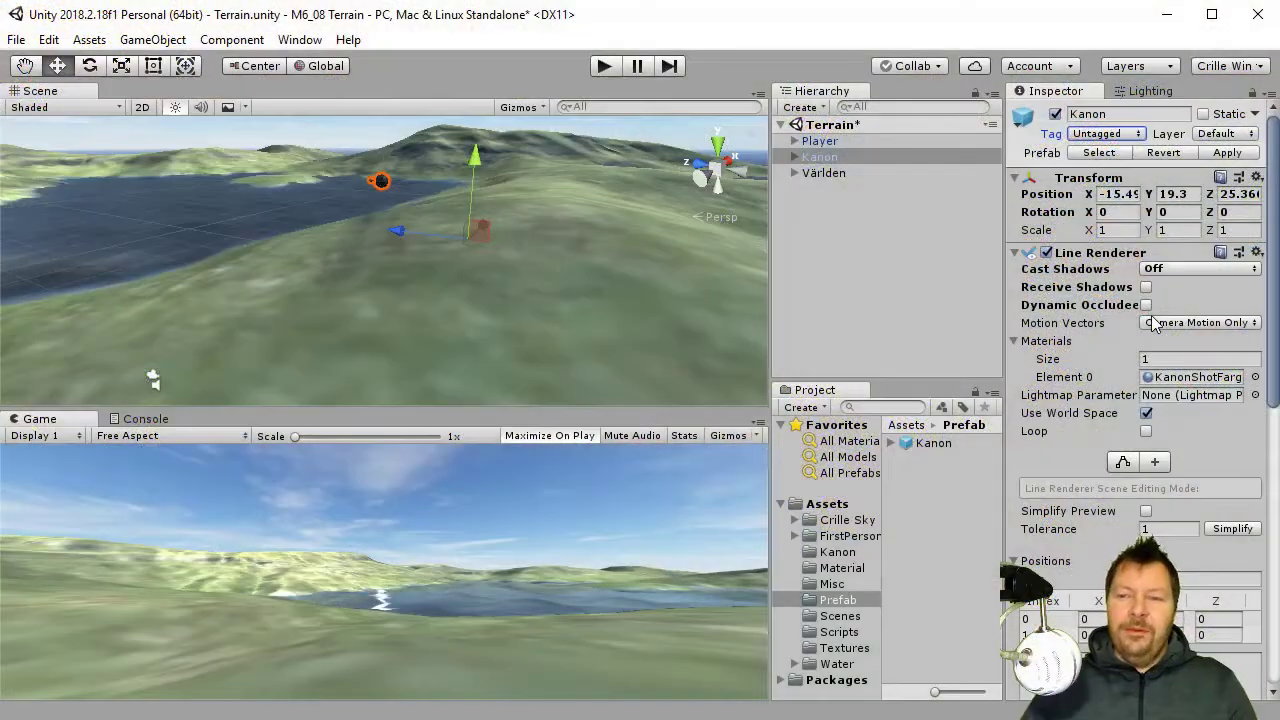
pyautogui.click(1115, 136)
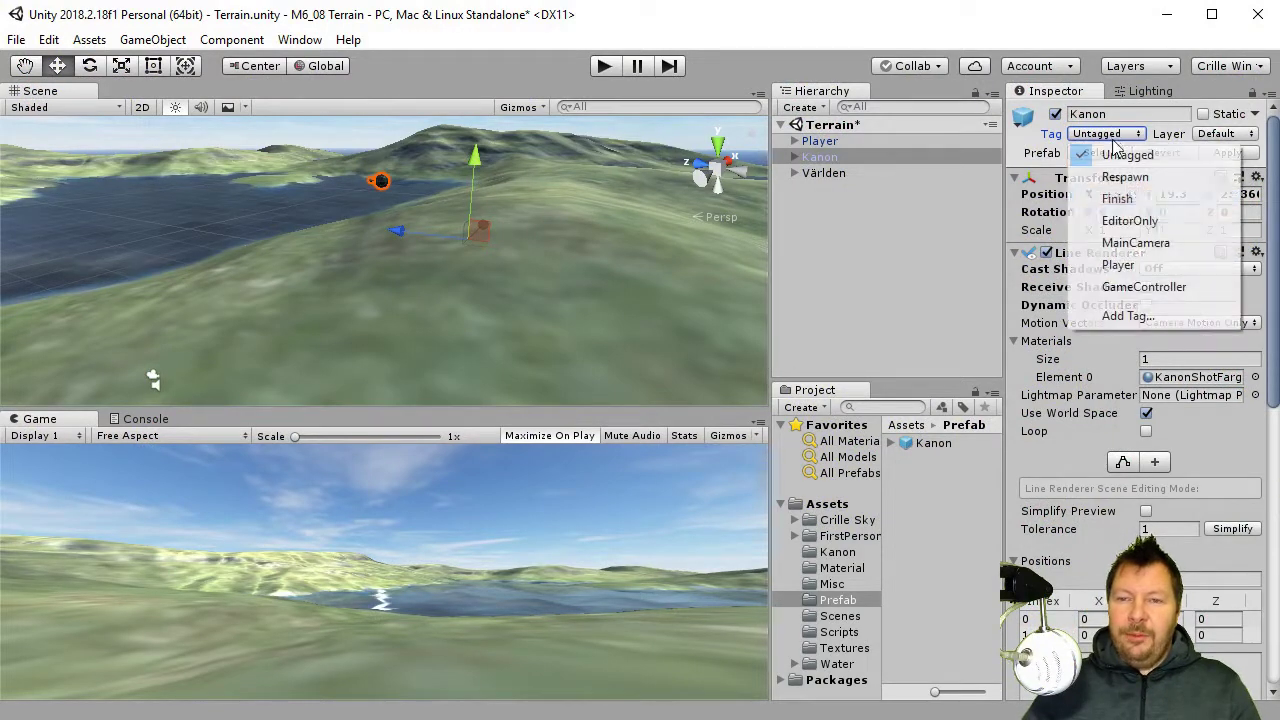
pyautogui.click(1127, 316)
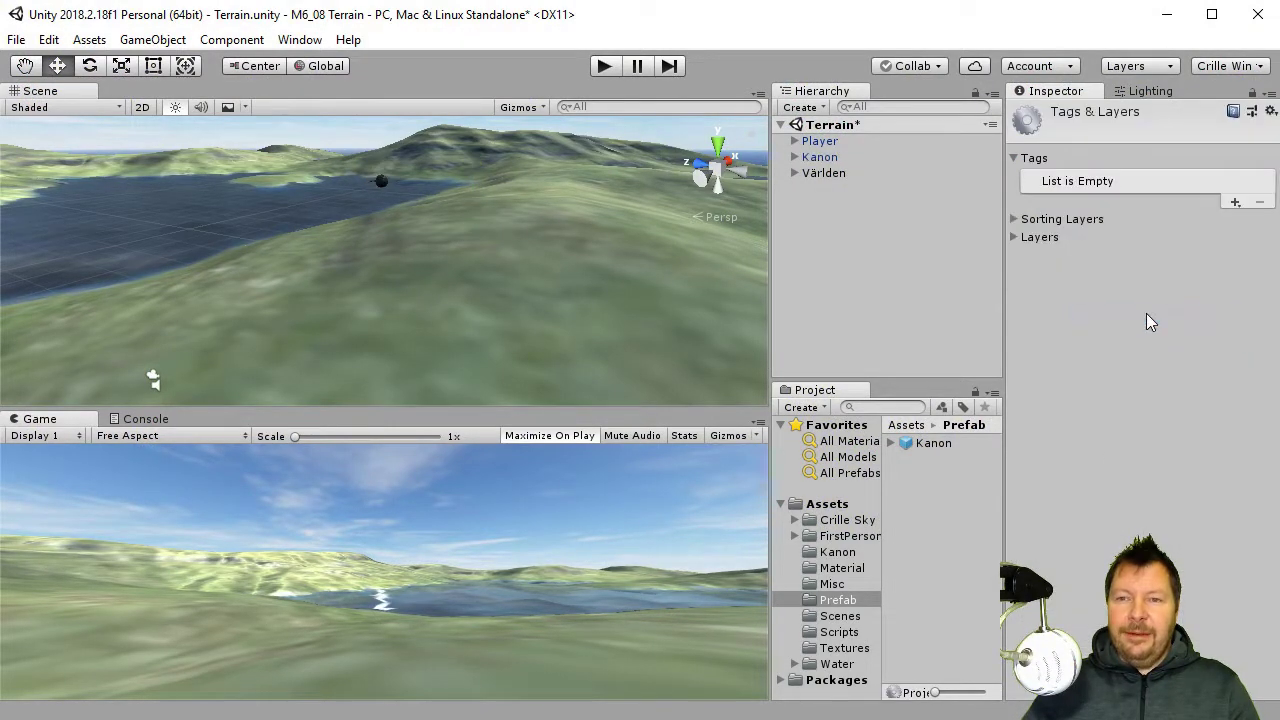
pyautogui.click(1236, 202)
pyautogui.write('Kanon')
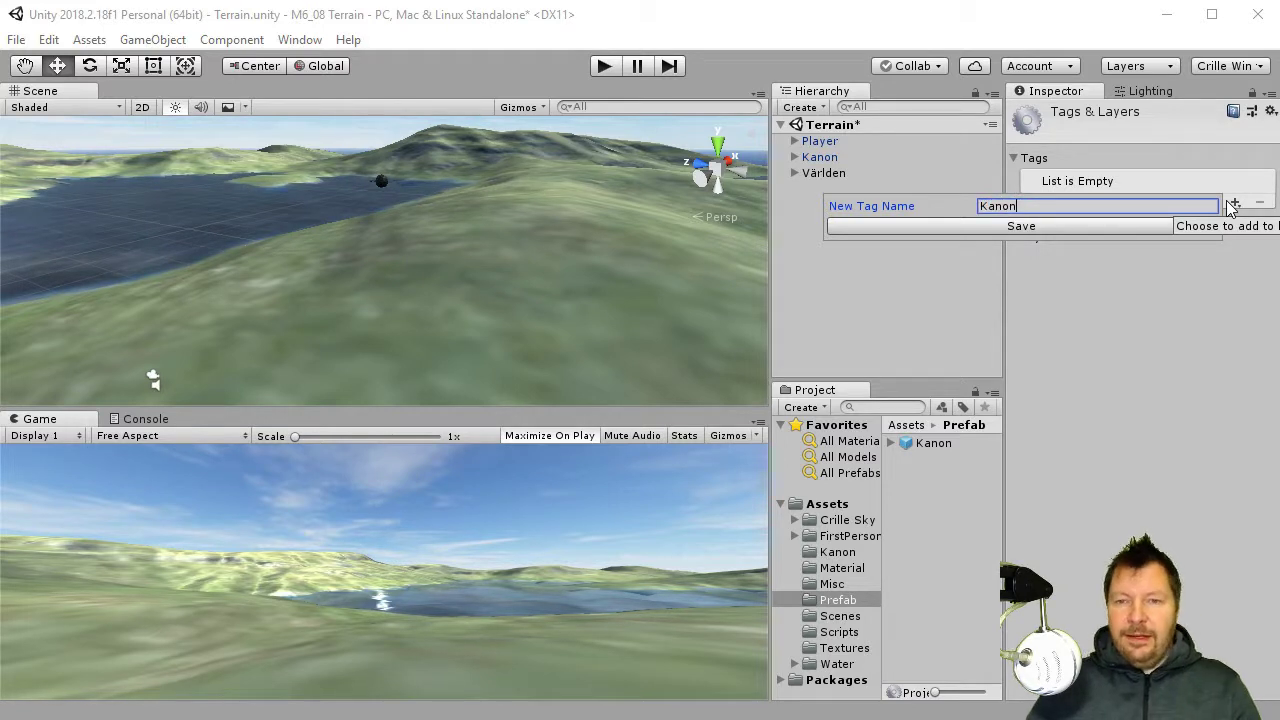
pyautogui.press('Return')
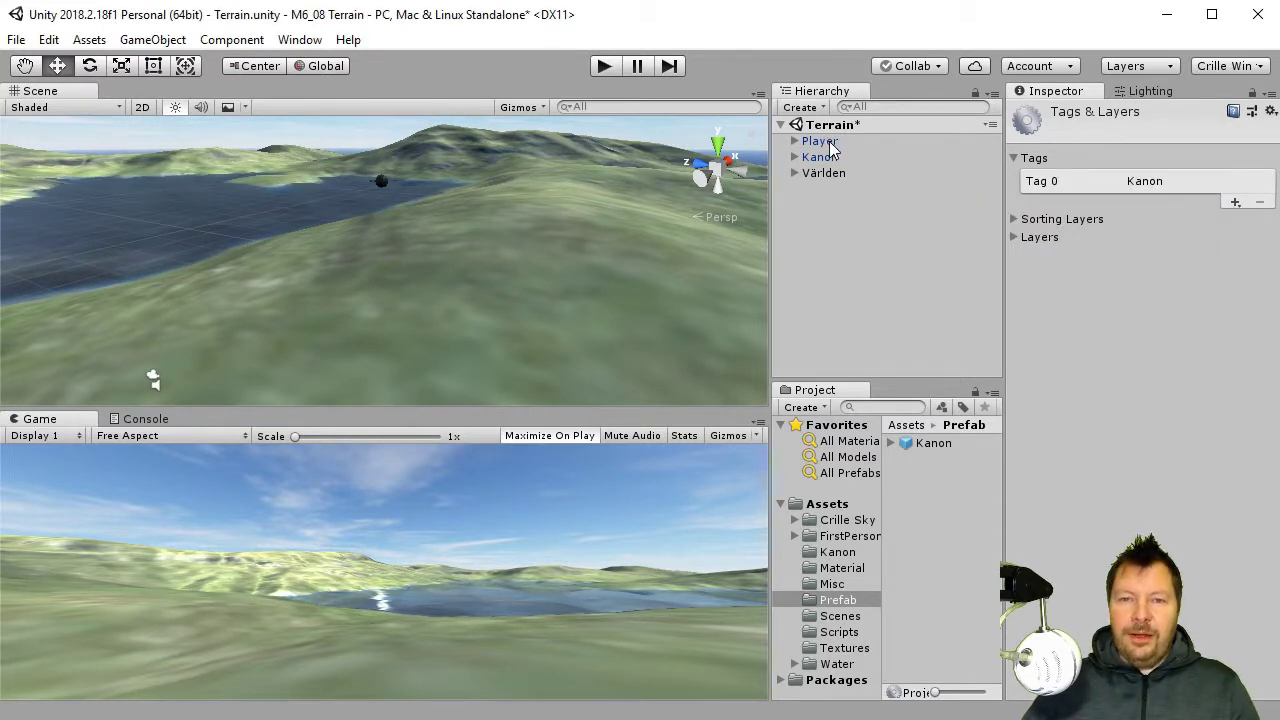
# Step: Assign the Kanon tag to the Kanon cannon object
pyautogui.click(822, 157)
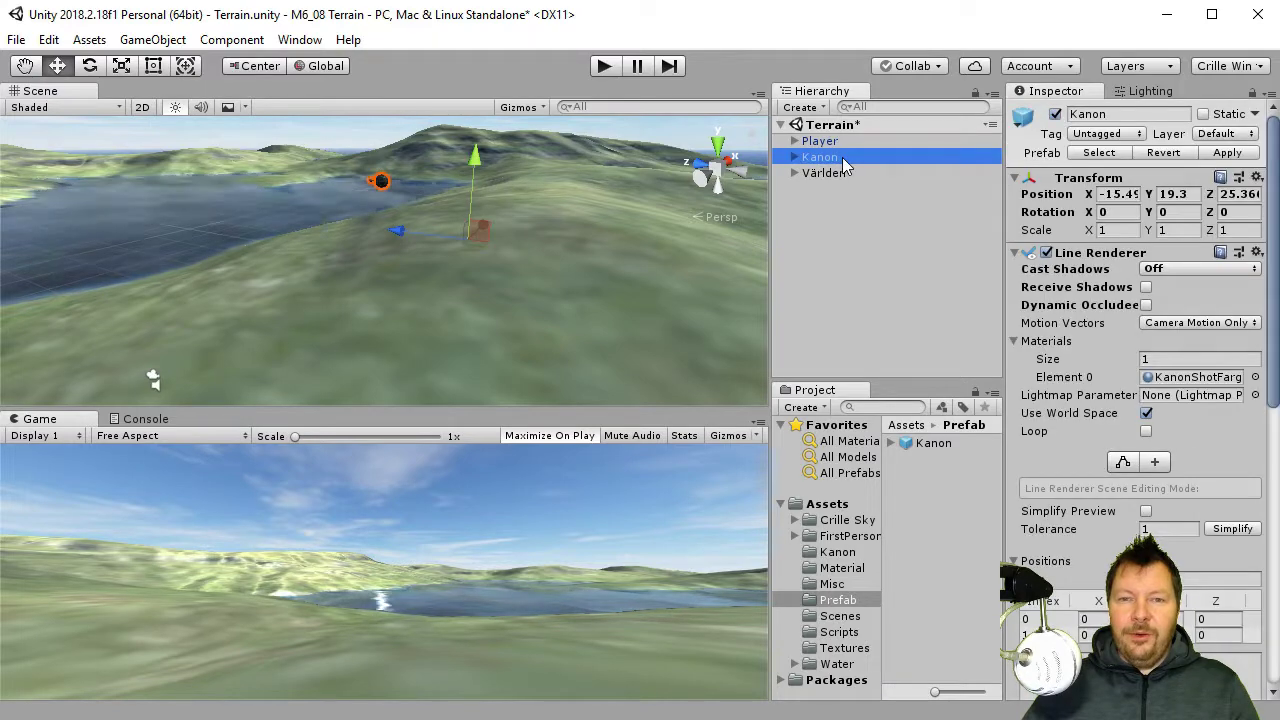
pyautogui.click(1128, 134)
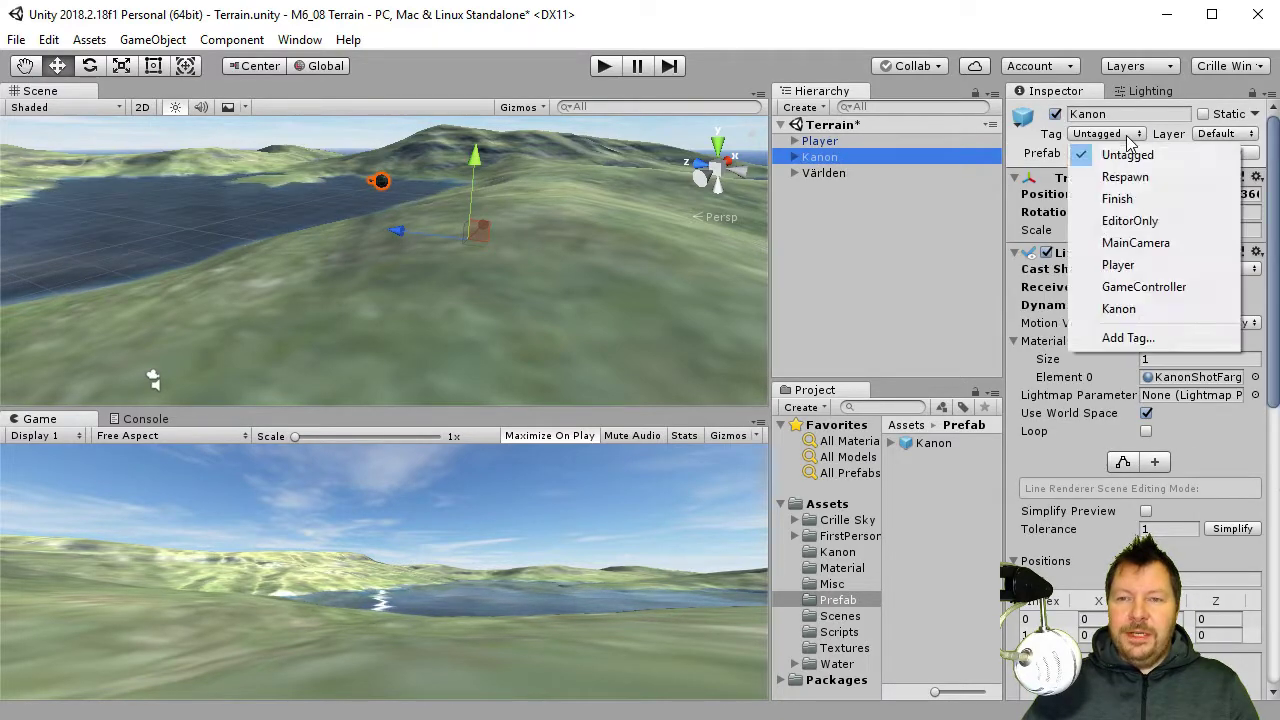
pyautogui.click(1120, 309)
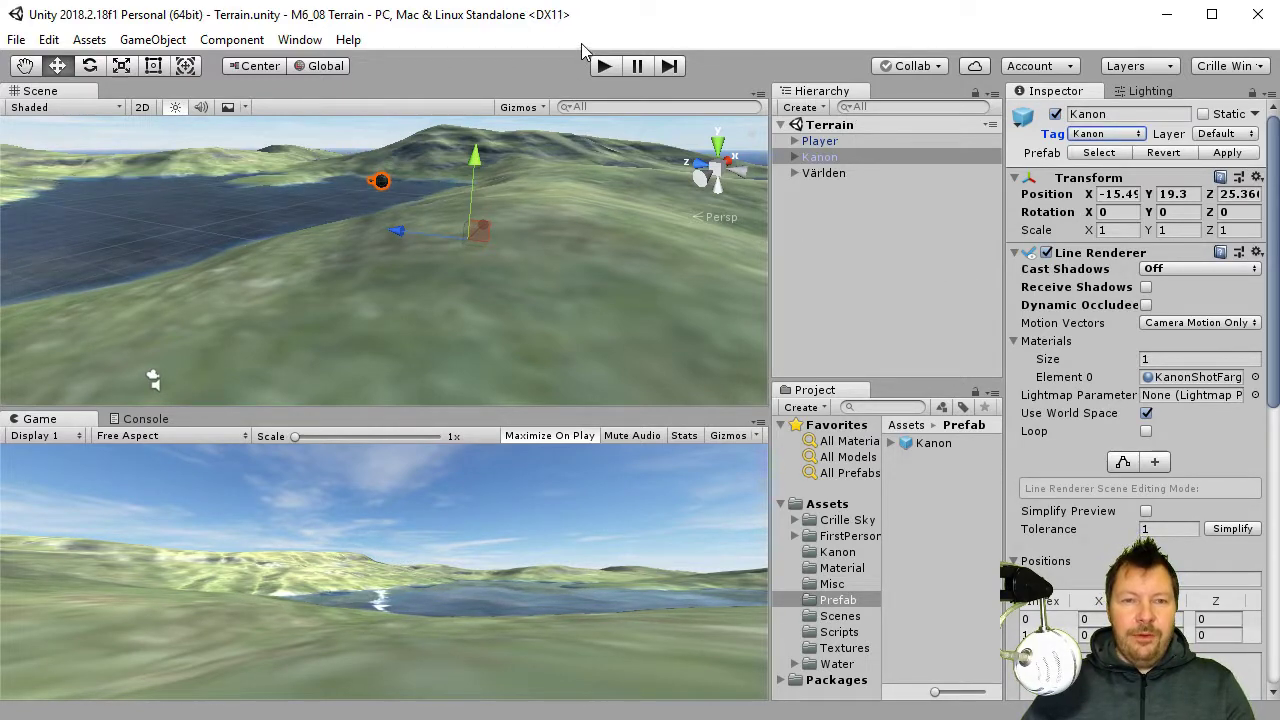
pyautogui.click(604, 67)
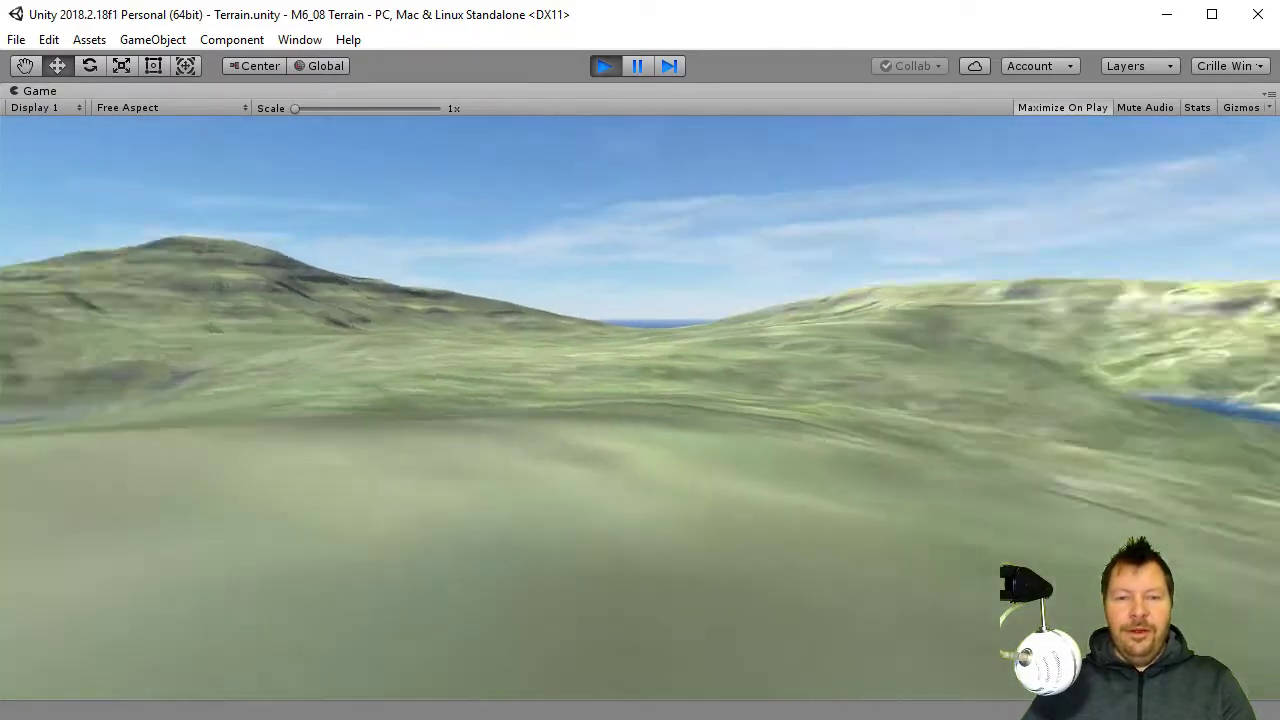
pyautogui.click(640, 360)
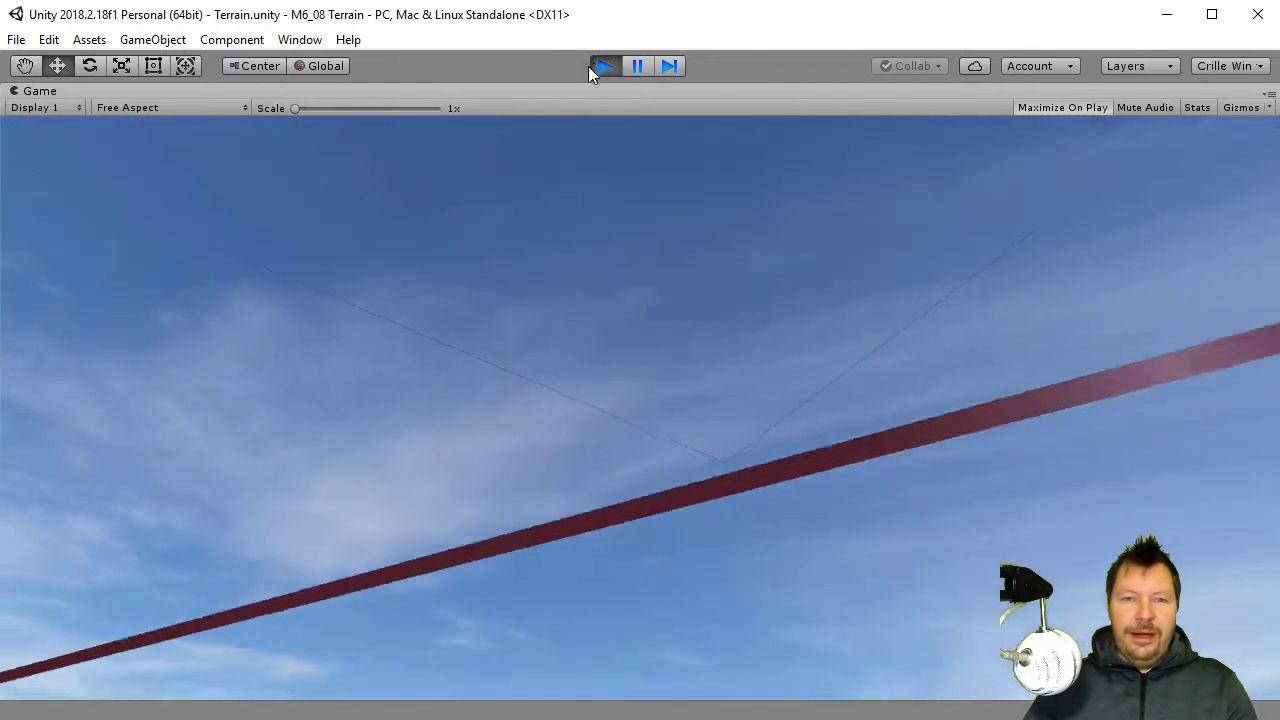
pyautogui.click(590, 66)
pyautogui.click(592, 66)
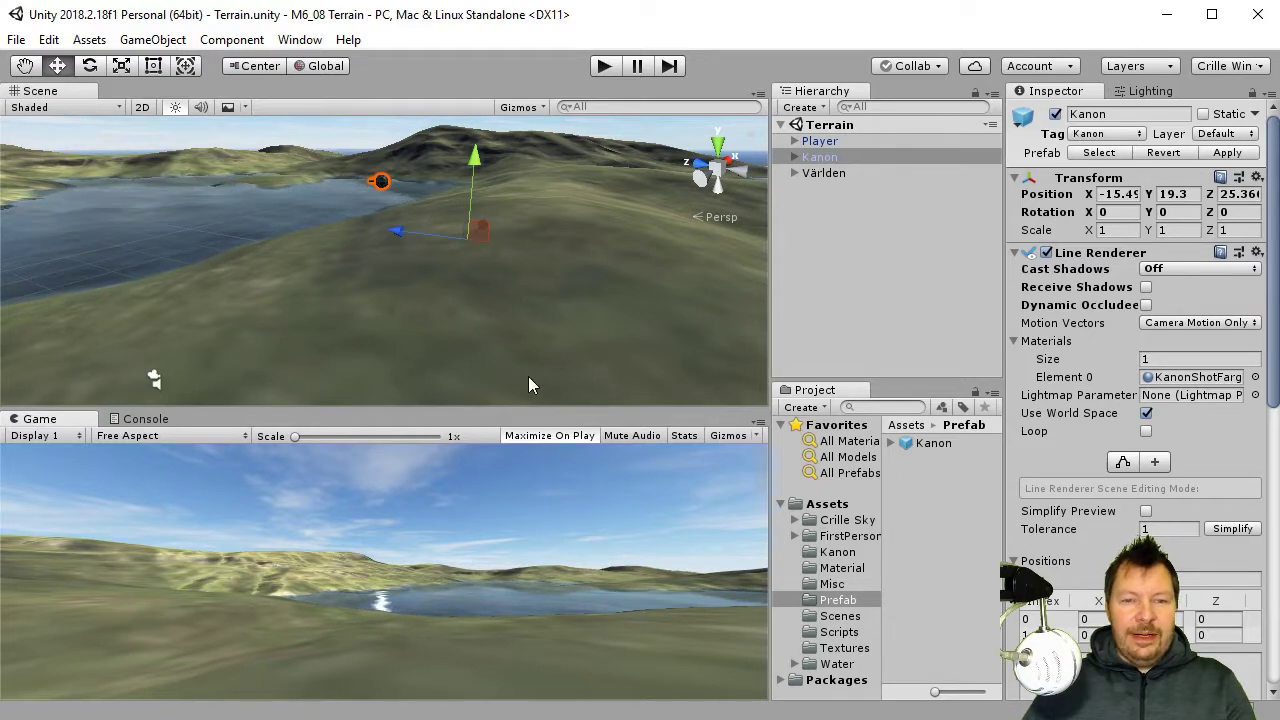
# Step: Duplicate the Kanon cannon with Ctrl+D to create Kanon (1), then deselect it
pyautogui.scroll(-5, 610, 340)
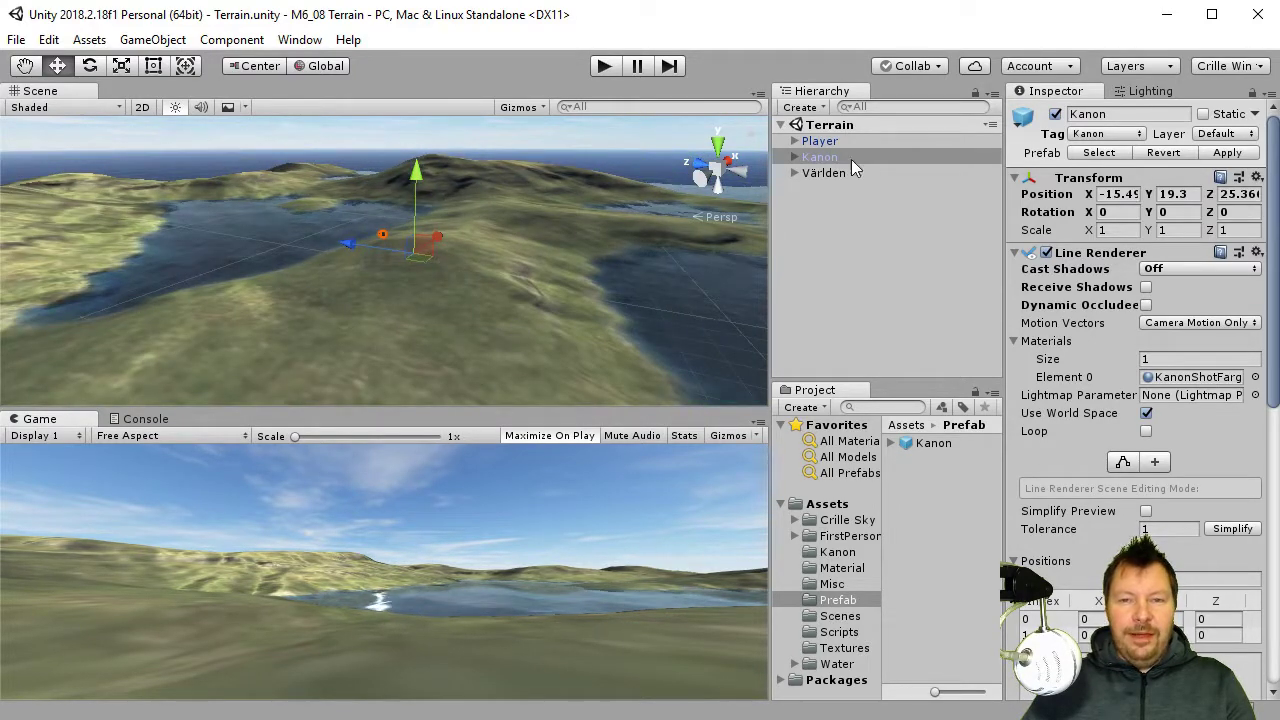
pyautogui.click(846, 157)
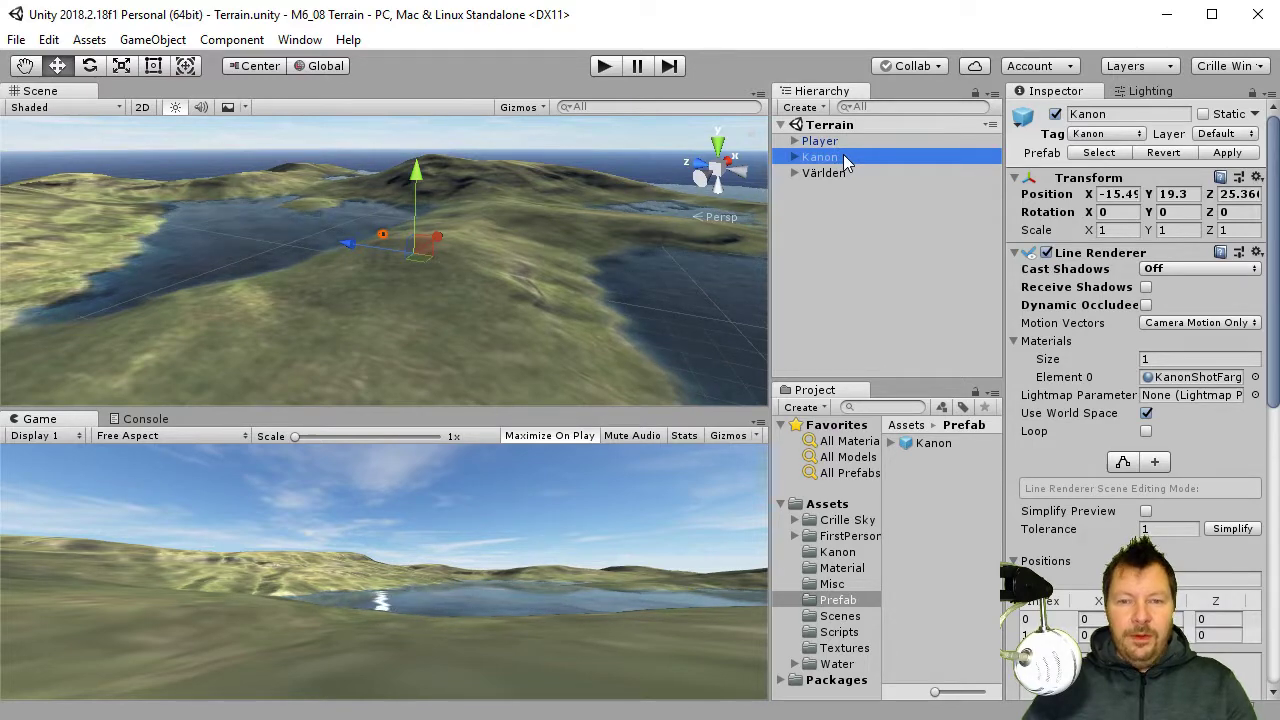
pyautogui.hotkey('ctrl', 'd')
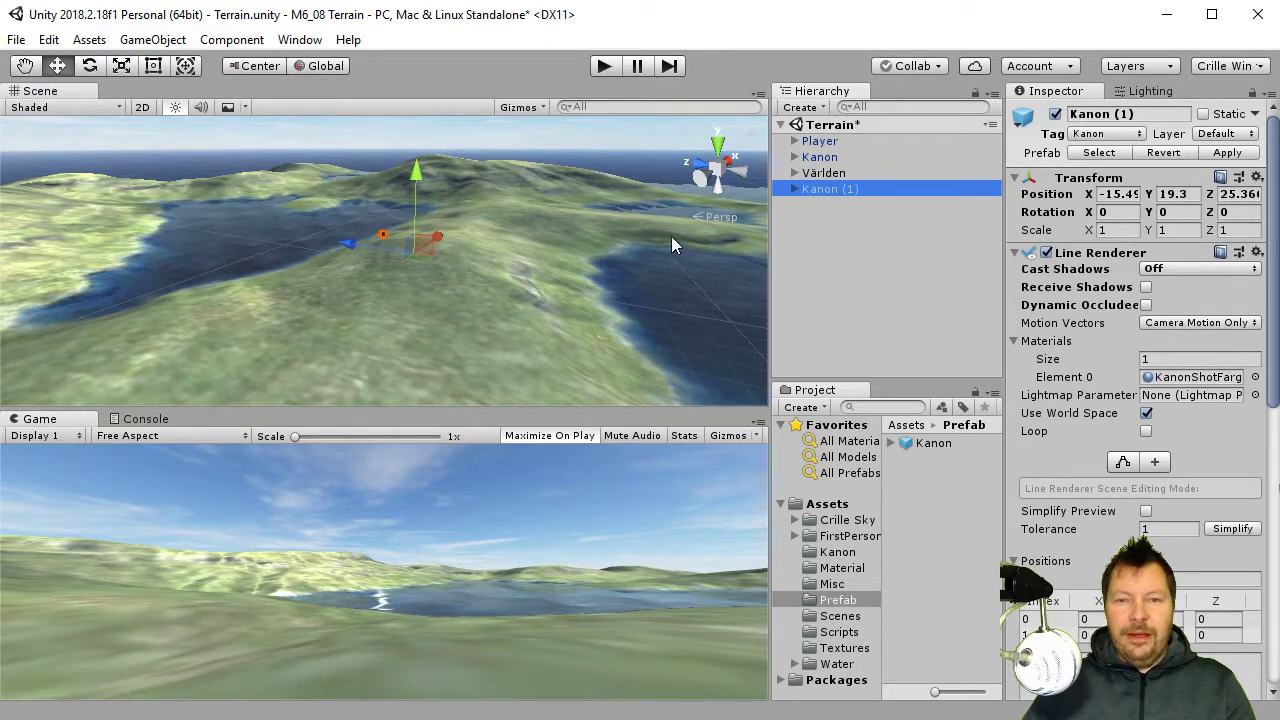
pyautogui.click(826, 238)
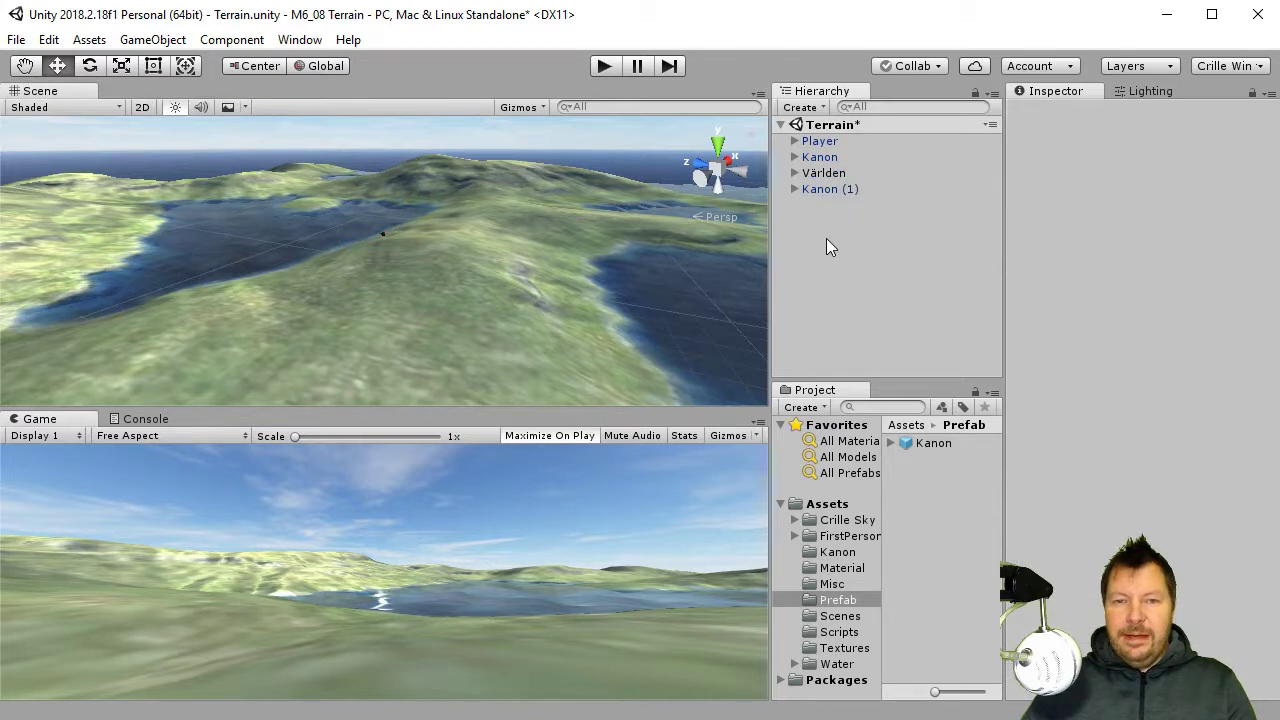
# Step: Create an empty GameObject, name it Mina Kanoner, and reset its Transform to 0, 0, 0
pyautogui.rightClick(826, 238)
pyautogui.click(903, 404)
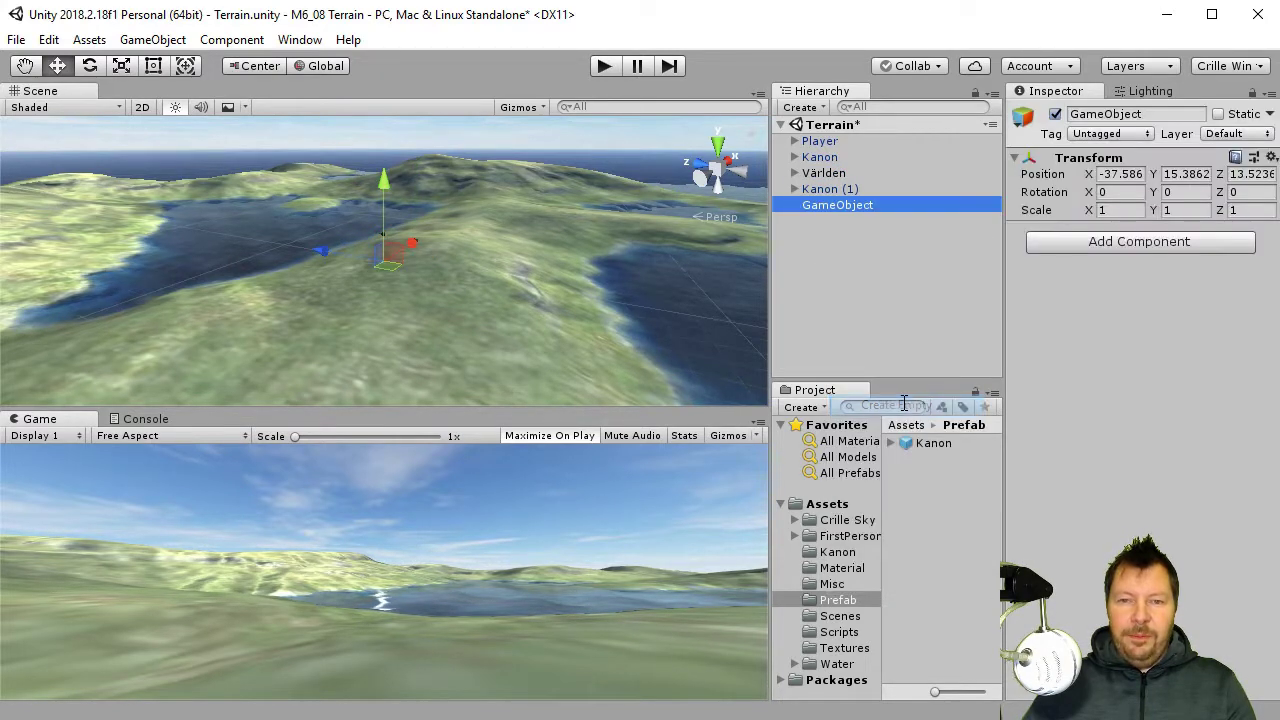
pyautogui.press('BackSpace')
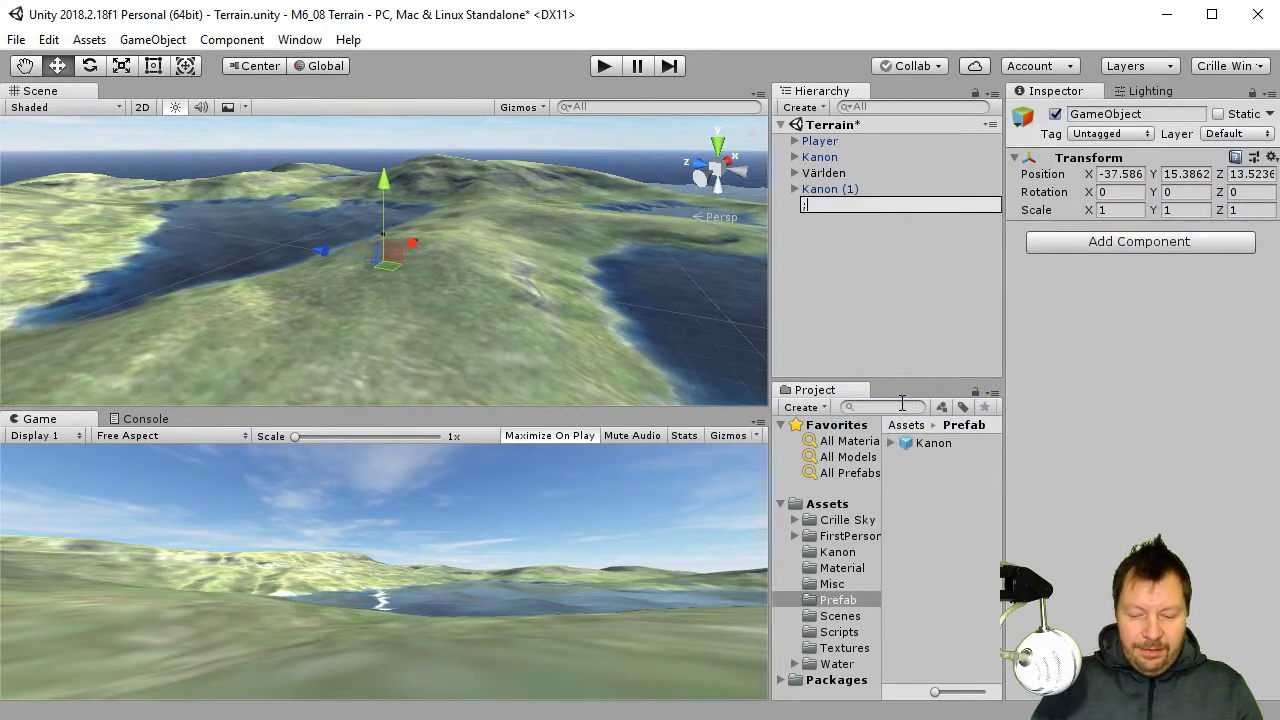
pyautogui.write('ina Kan')
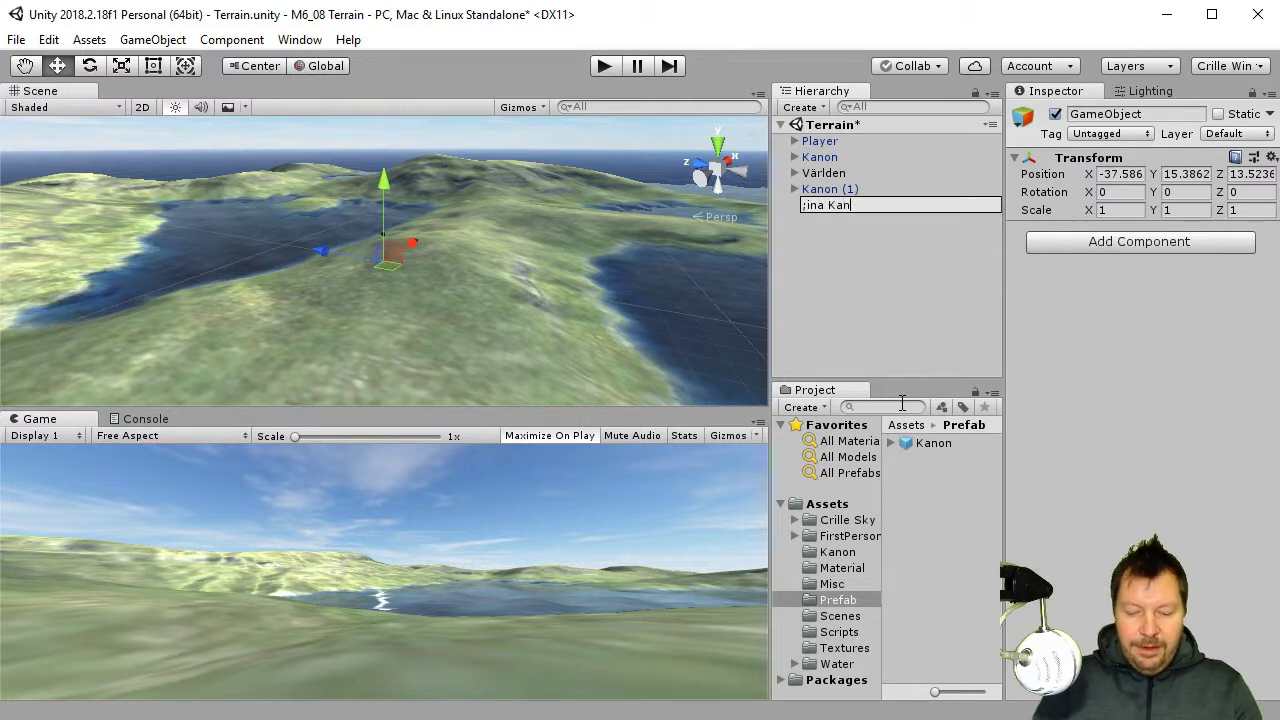
pyautogui.write('oner')
pyautogui.press('Return')
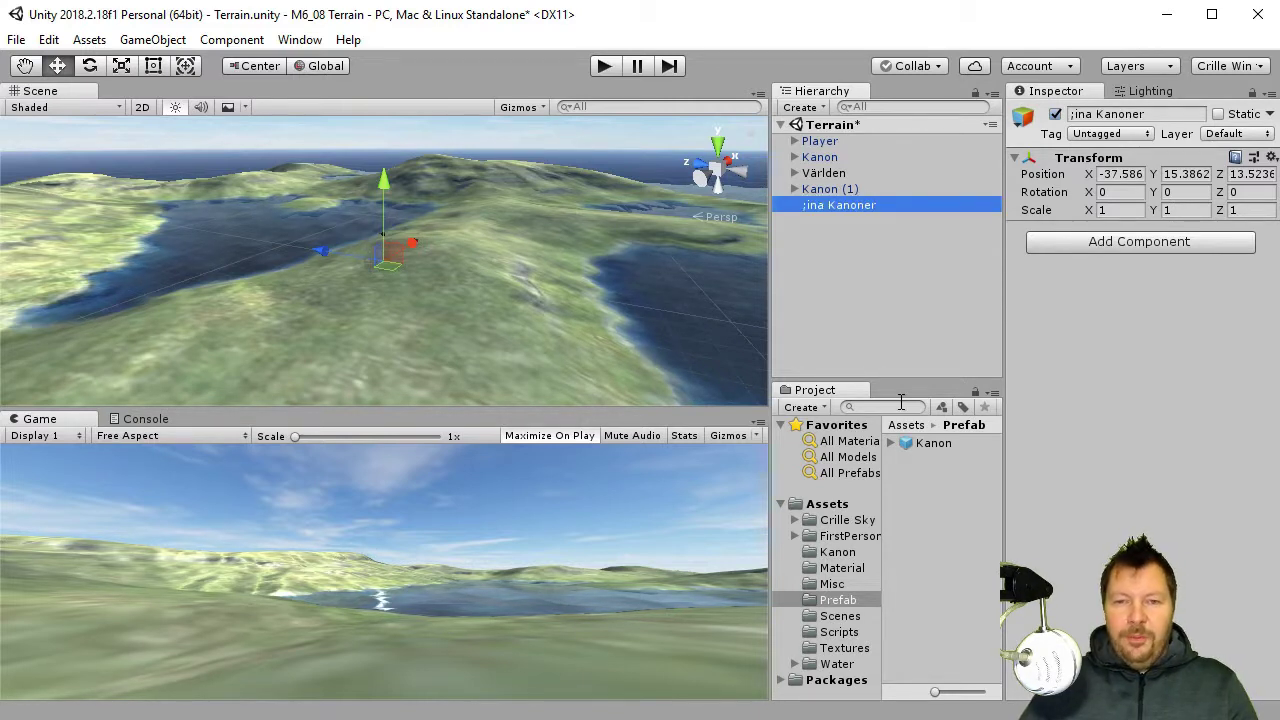
pyautogui.press('F2')
pyautogui.write('Mina Kan')
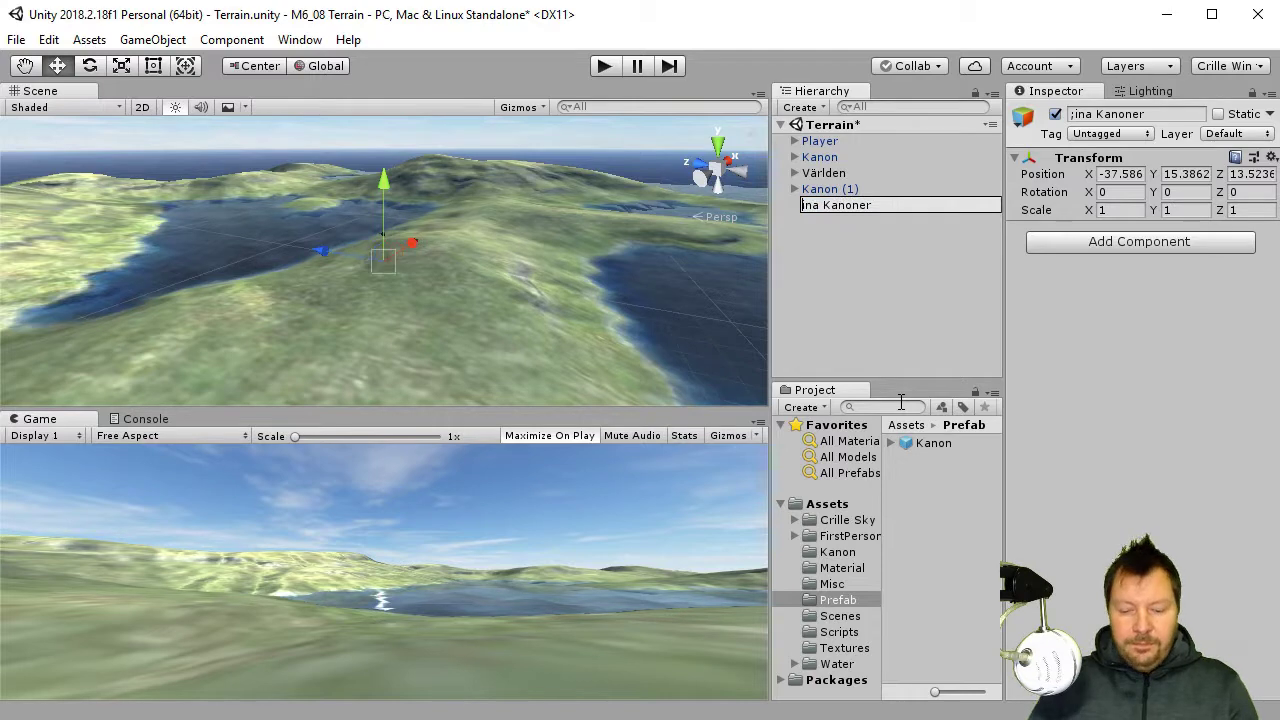
pyautogui.write('oner')
pyautogui.press('Return')
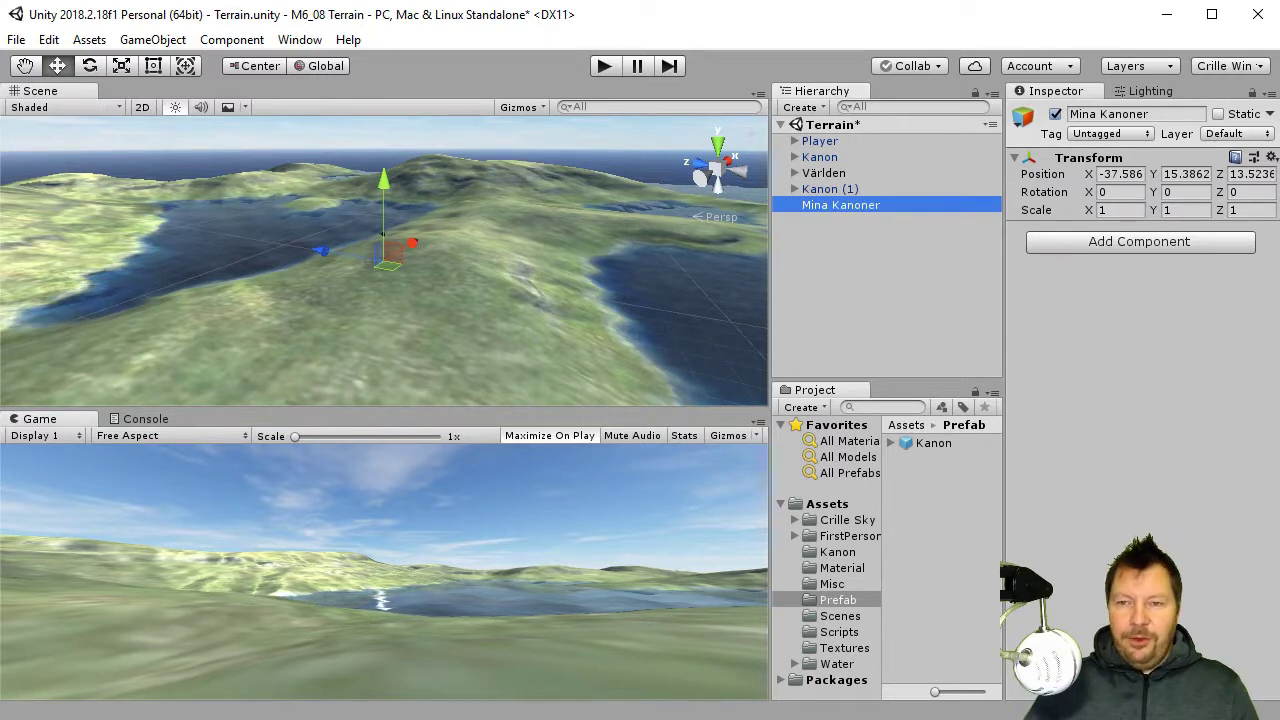
pyautogui.click(1271, 157)
pyautogui.click(1274, 172)
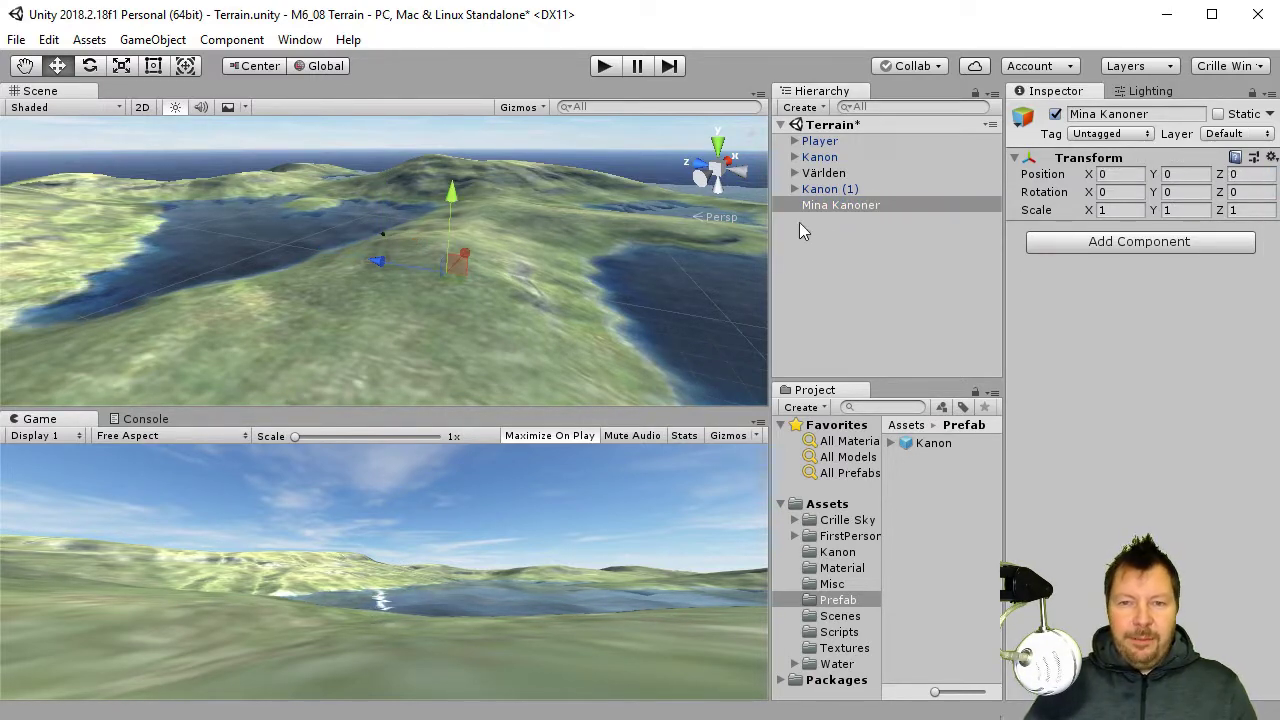
# Step: Make Kanon and Kanon (1) children of Mina Kanoner
pyautogui.click(832, 190)
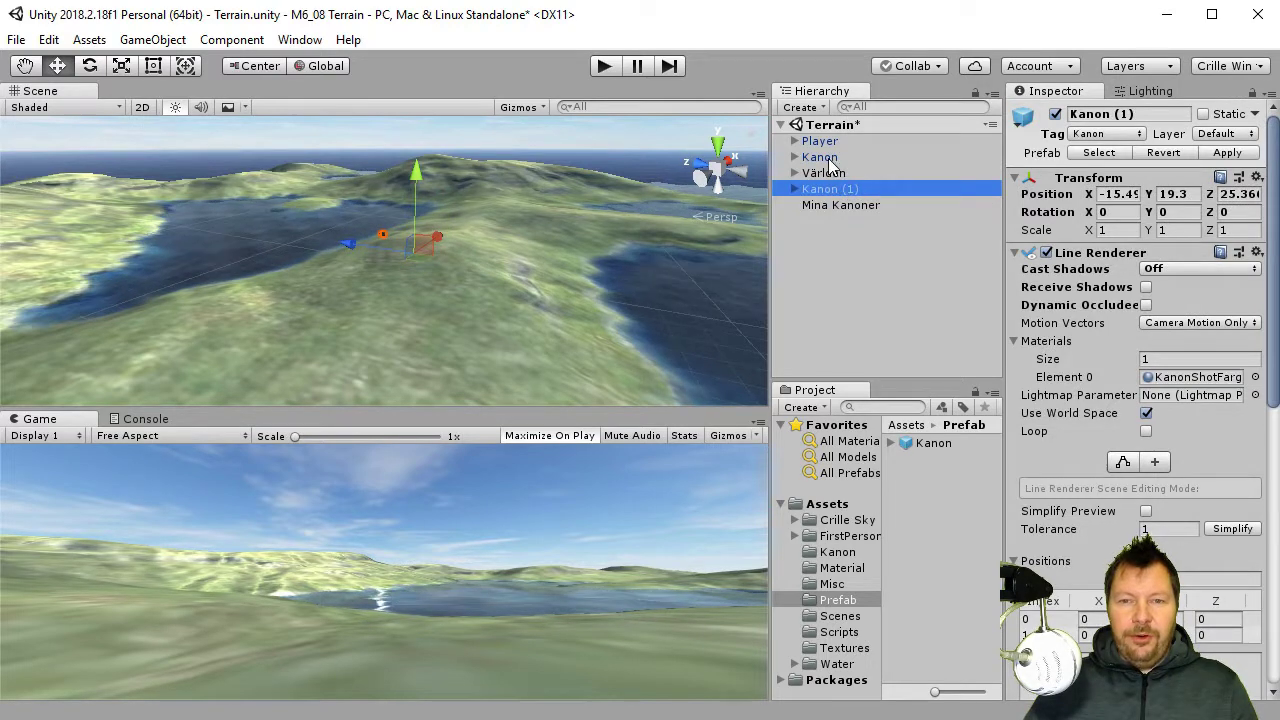
pyautogui.keyDown('ctrl'); pyautogui.click(834, 157); pyautogui.keyUp('ctrl')
pyautogui.moveTo(830, 189); pyautogui.dragTo(856, 206)
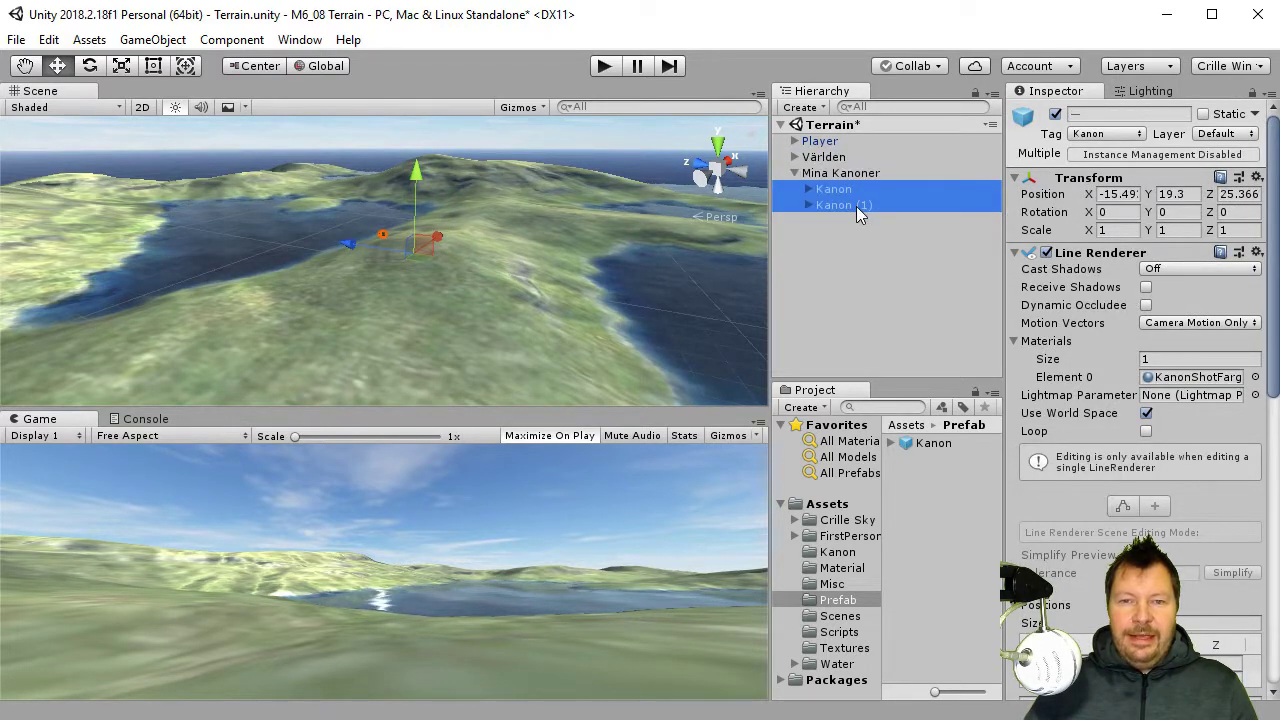
# Step: Move Kanon (1) to a new spot on the hill, then select both cannons
pyautogui.click(835, 189)
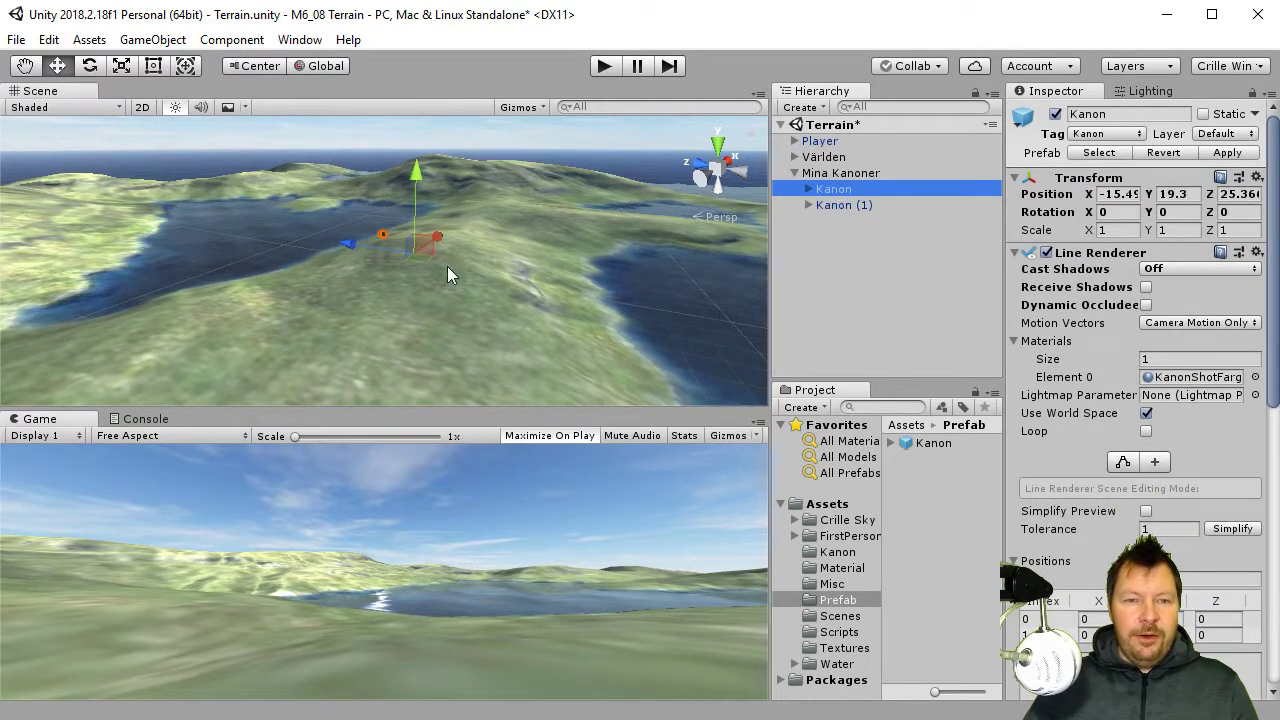
pyautogui.click(844, 204)
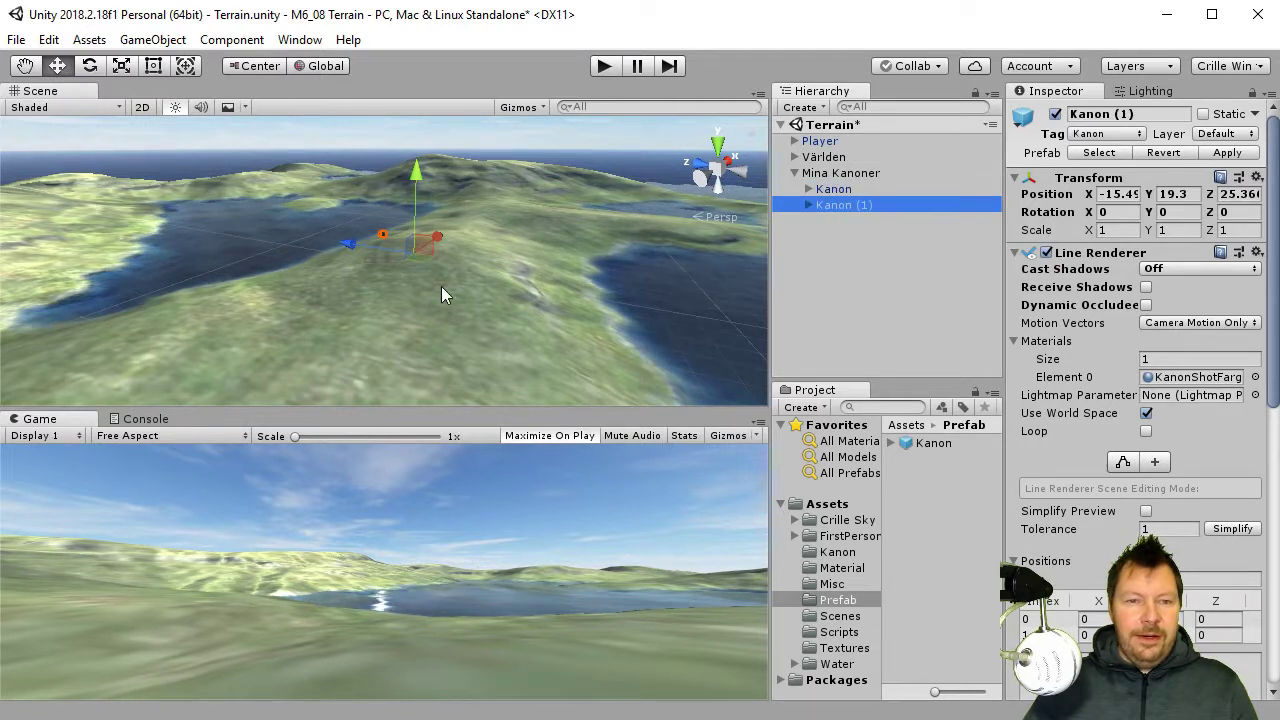
pyautogui.moveTo(424, 252); pyautogui.dragTo(578, 285)
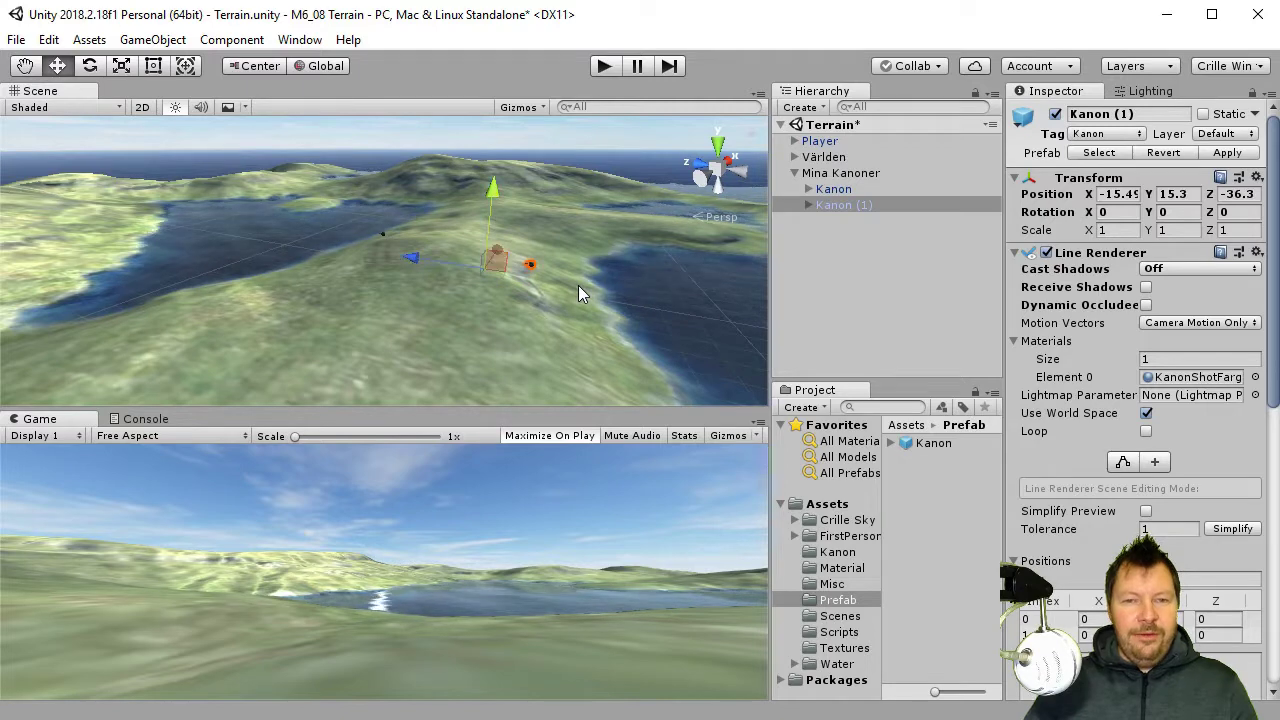
pyautogui.click(843, 190)
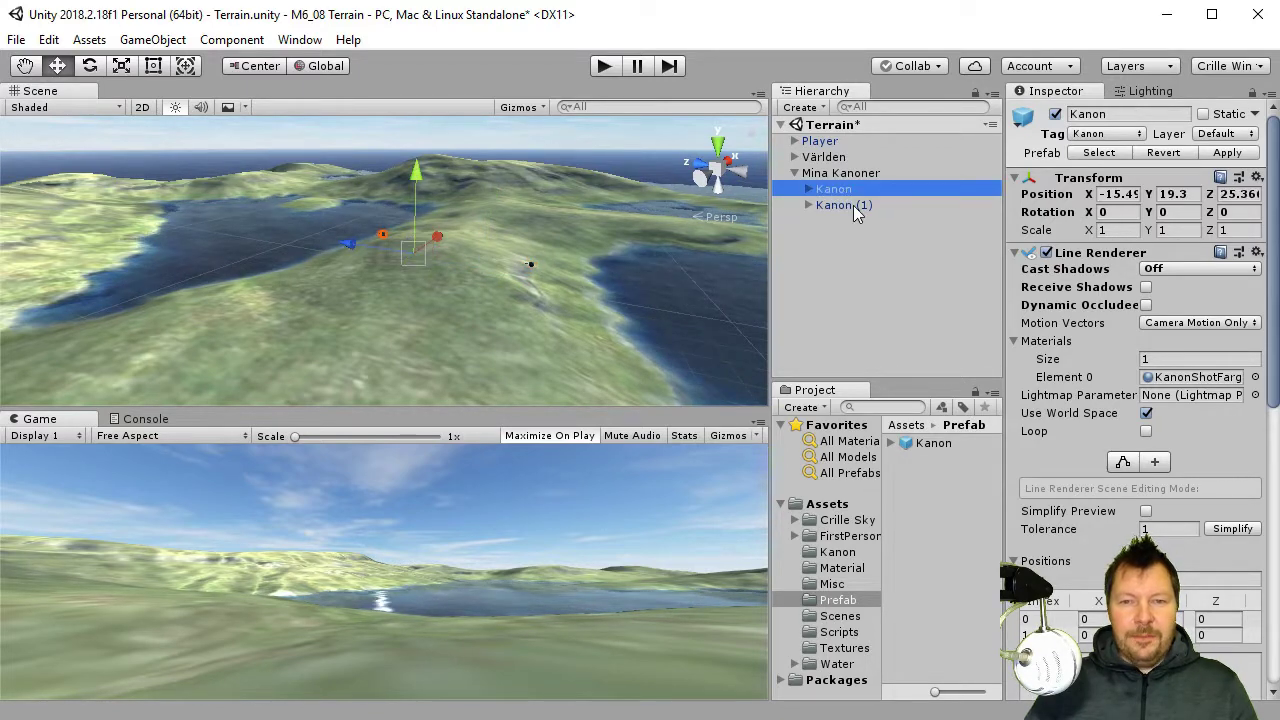
pyautogui.keyDown('shift'); pyautogui.click(850, 205); pyautogui.keyUp('shift')
# Step: Duplicate the two cannons and move Kanon (2) to a new, higher spot on the hills
pyautogui.hotkey('ctrl', 'd')
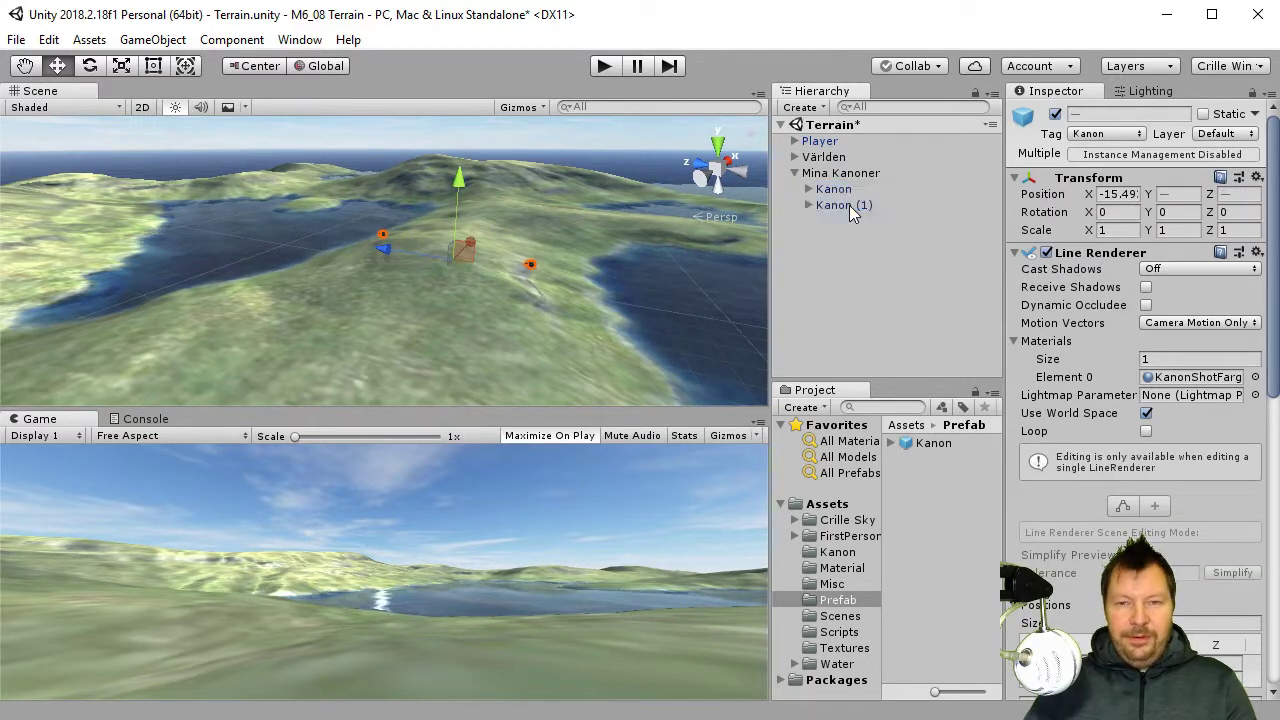
pyautogui.click(870, 222)
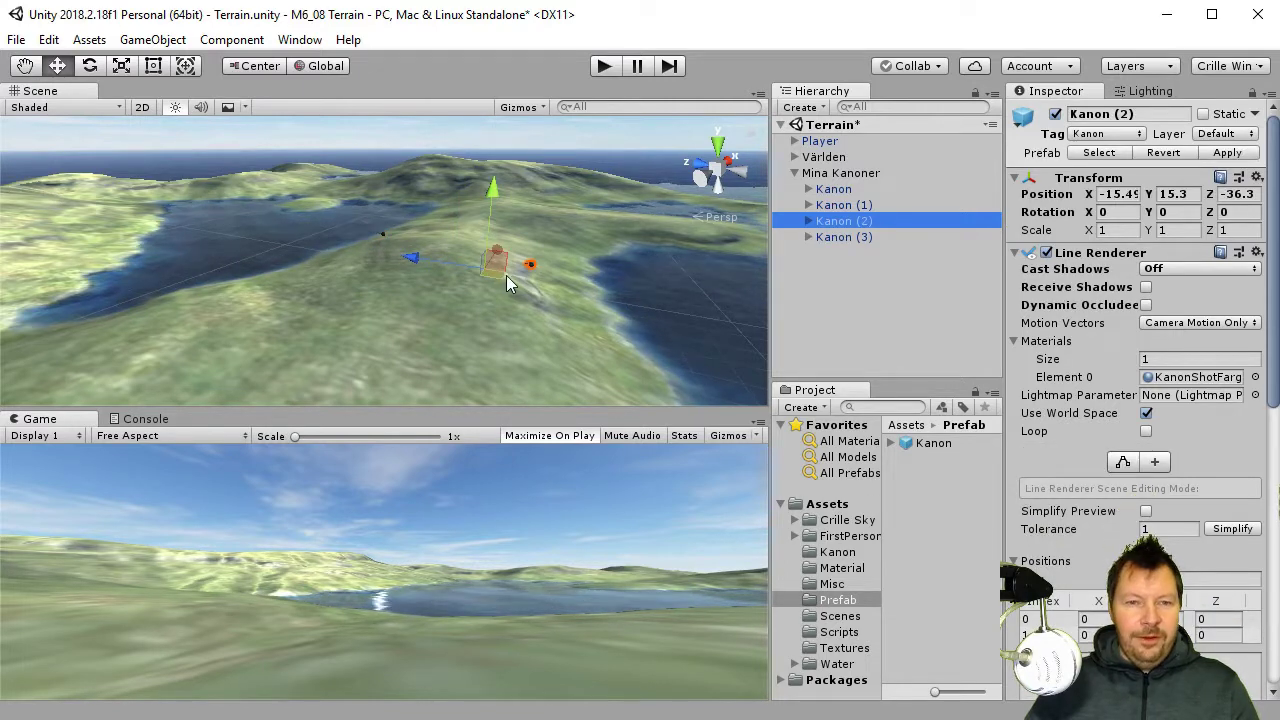
pyautogui.scroll(3, 506, 275)
pyautogui.scroll(-3, 525, 290)
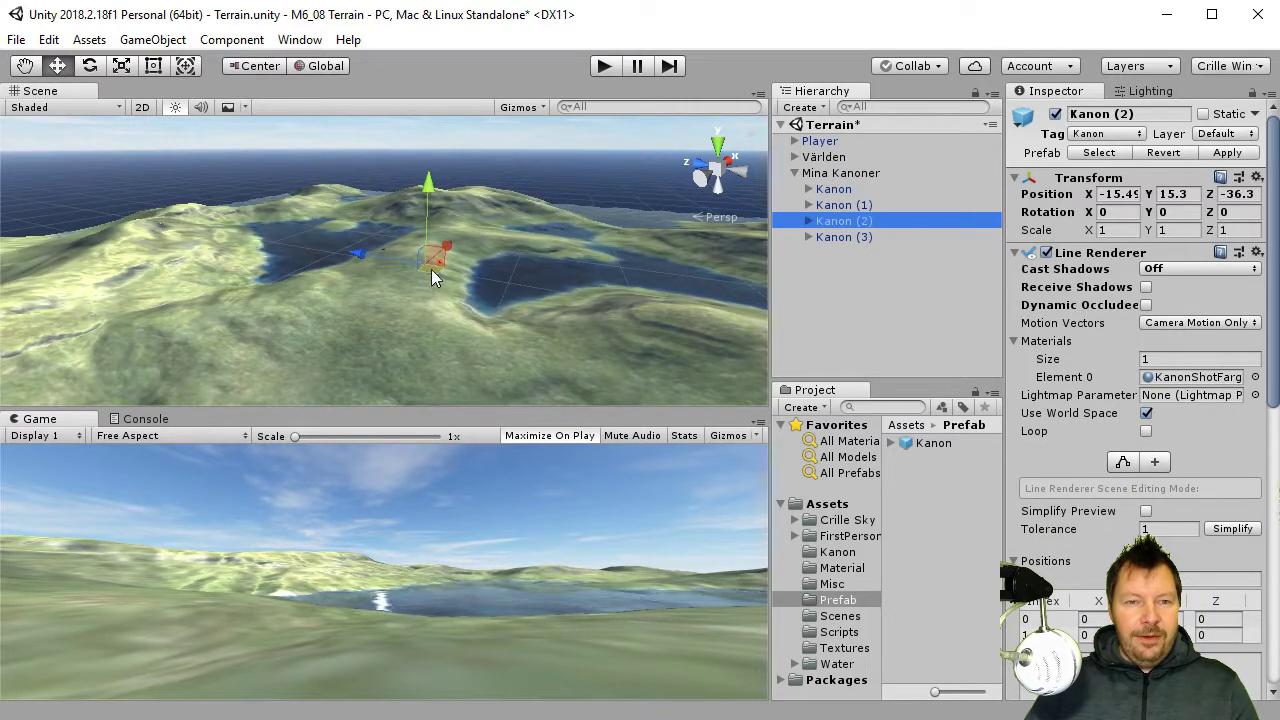
pyautogui.moveTo(431, 269)
pyautogui.mouseDown()
pyautogui.moveTo(188, 336)
pyautogui.moveTo(209, 329)
pyautogui.mouseUp()
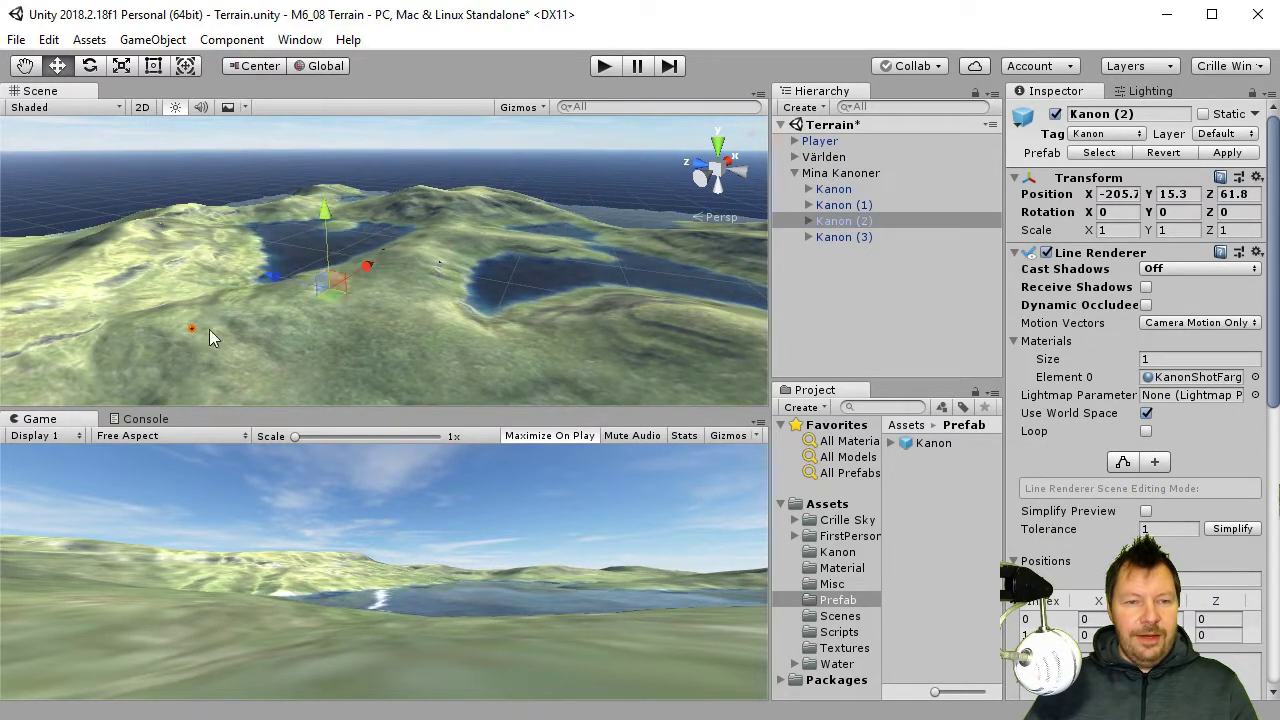
pyautogui.moveTo(324, 206); pyautogui.dragTo(324, 192)
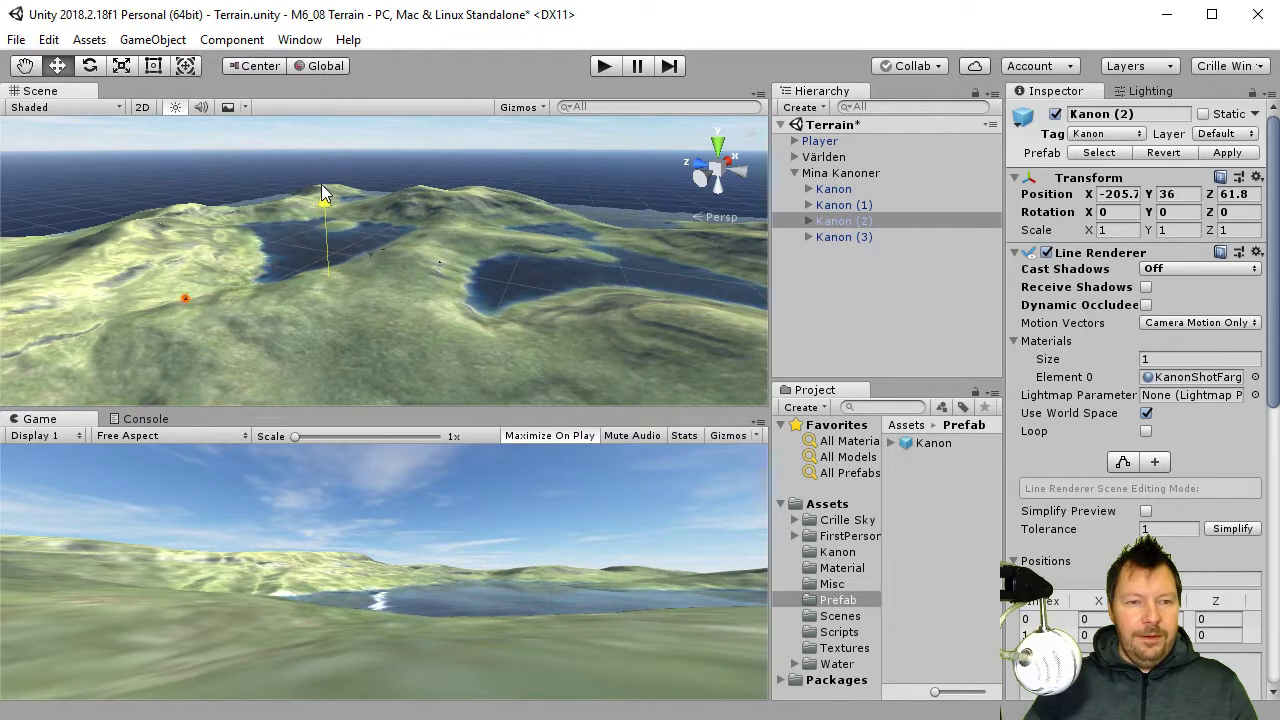
# Step: Relocate and raise Kanon (3), then select all four cannons
pyautogui.click(844, 237)
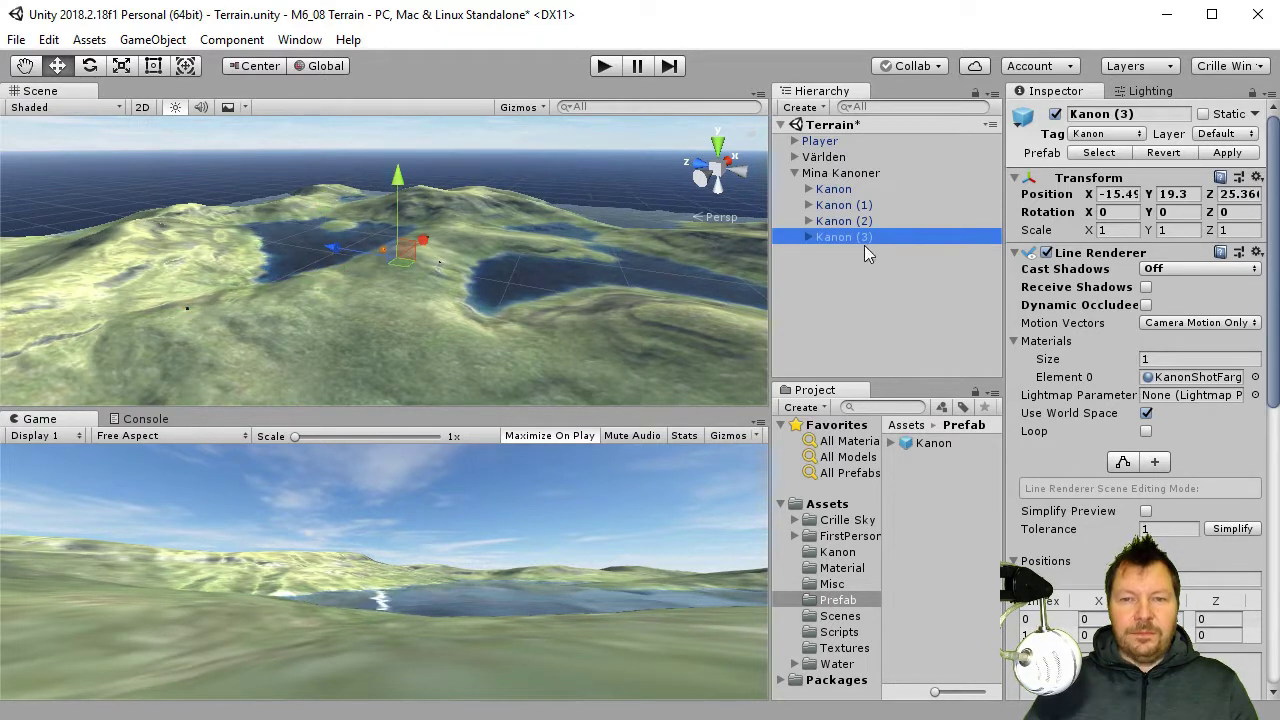
pyautogui.moveTo(407, 268); pyautogui.dragTo(662, 370)
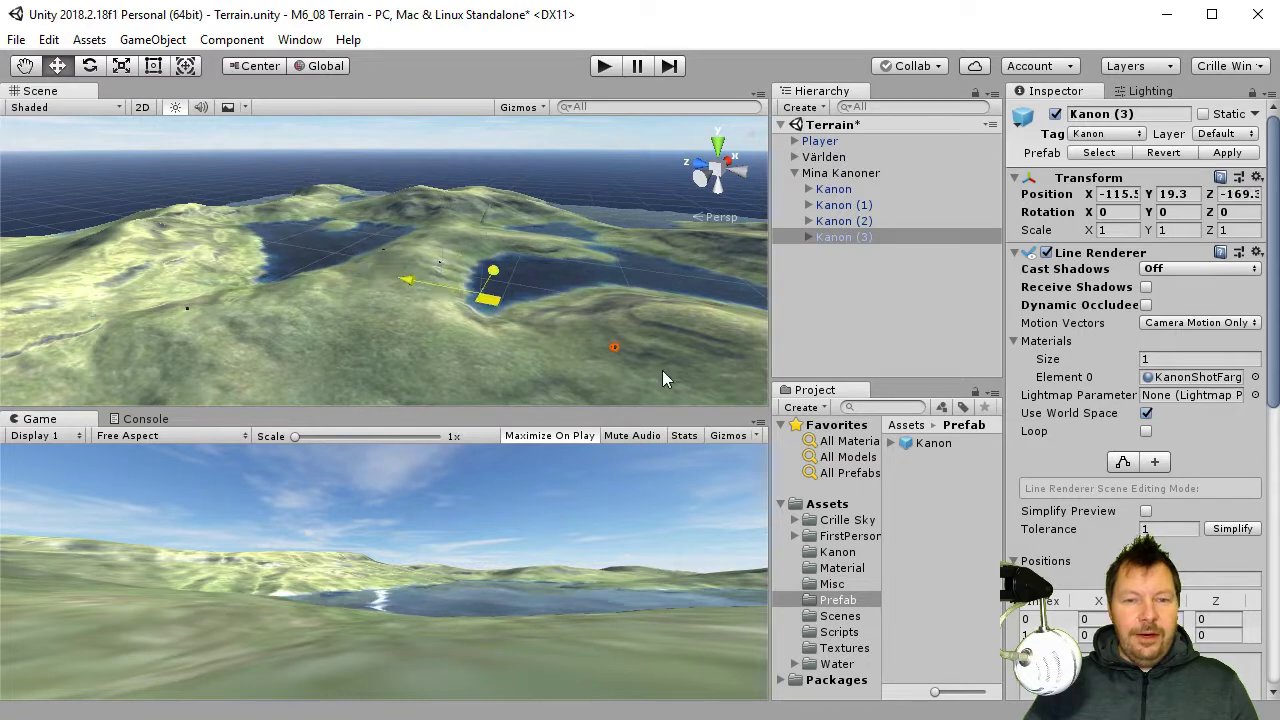
pyautogui.moveTo(494, 217); pyautogui.dragTo(500, 203)
pyautogui.click(856, 193)
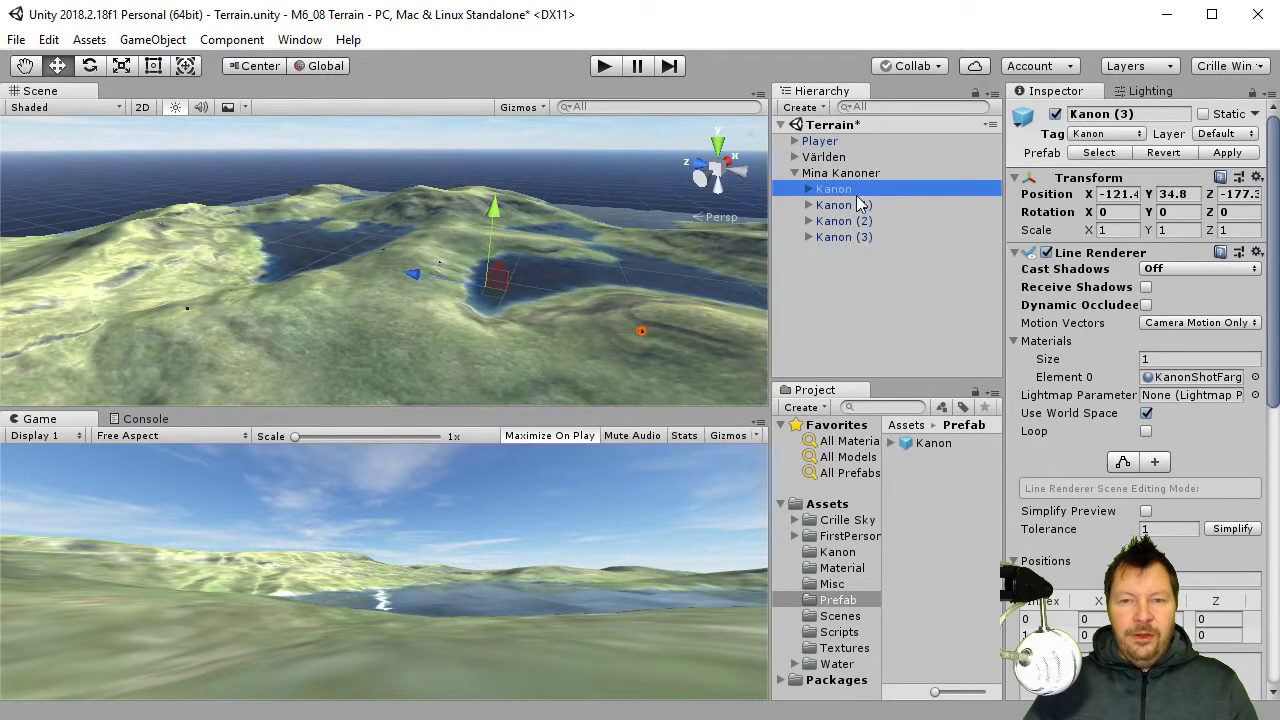
pyautogui.keyDown('shift'); pyautogui.click(852, 230); pyautogui.keyUp('shift')
# Step: Duplicate the four cannons, then move and raise Kanon (4) and Kanon (5) on the hills
pyautogui.hotkey('ctrl', 'd')
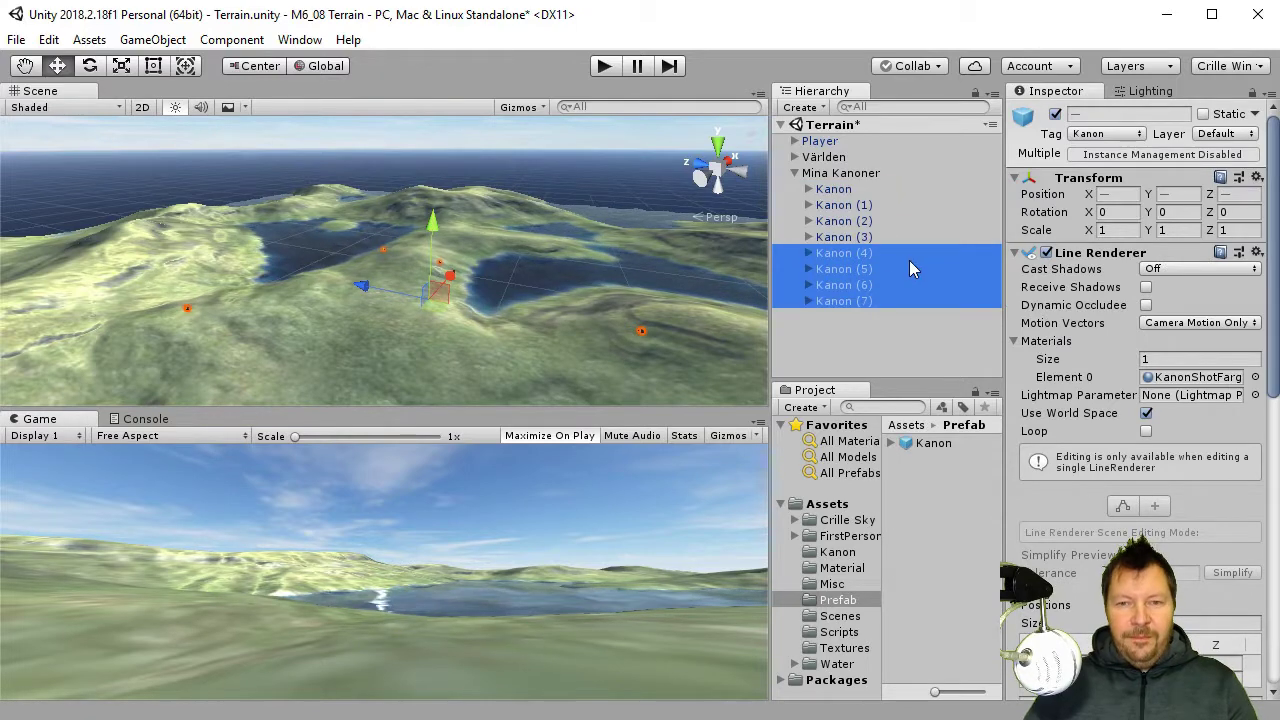
pyautogui.click(849, 256)
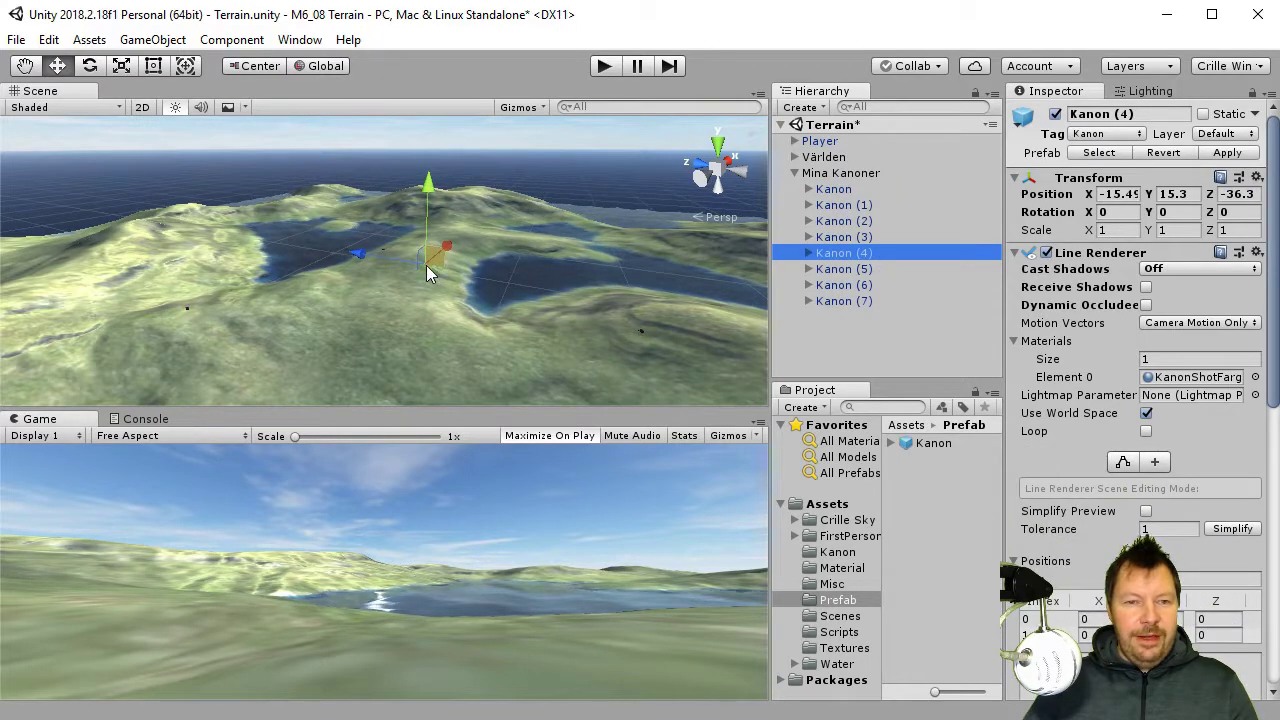
pyautogui.moveTo(426, 265)
pyautogui.mouseDown()
pyautogui.moveTo(55, 193)
pyautogui.moveTo(226, 232)
pyautogui.mouseUp()
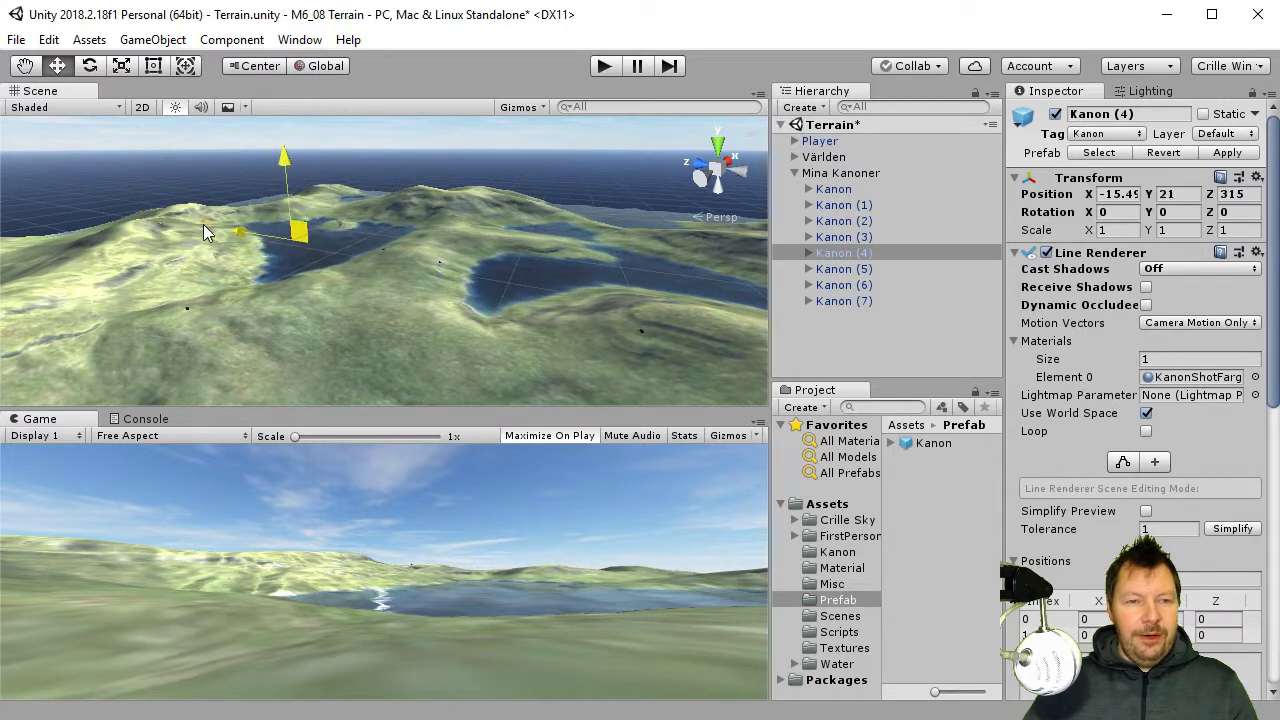
pyautogui.moveTo(226, 232)
pyautogui.mouseDown()
pyautogui.moveTo(286, 161)
pyautogui.moveTo(285, 144)
pyautogui.mouseUp()
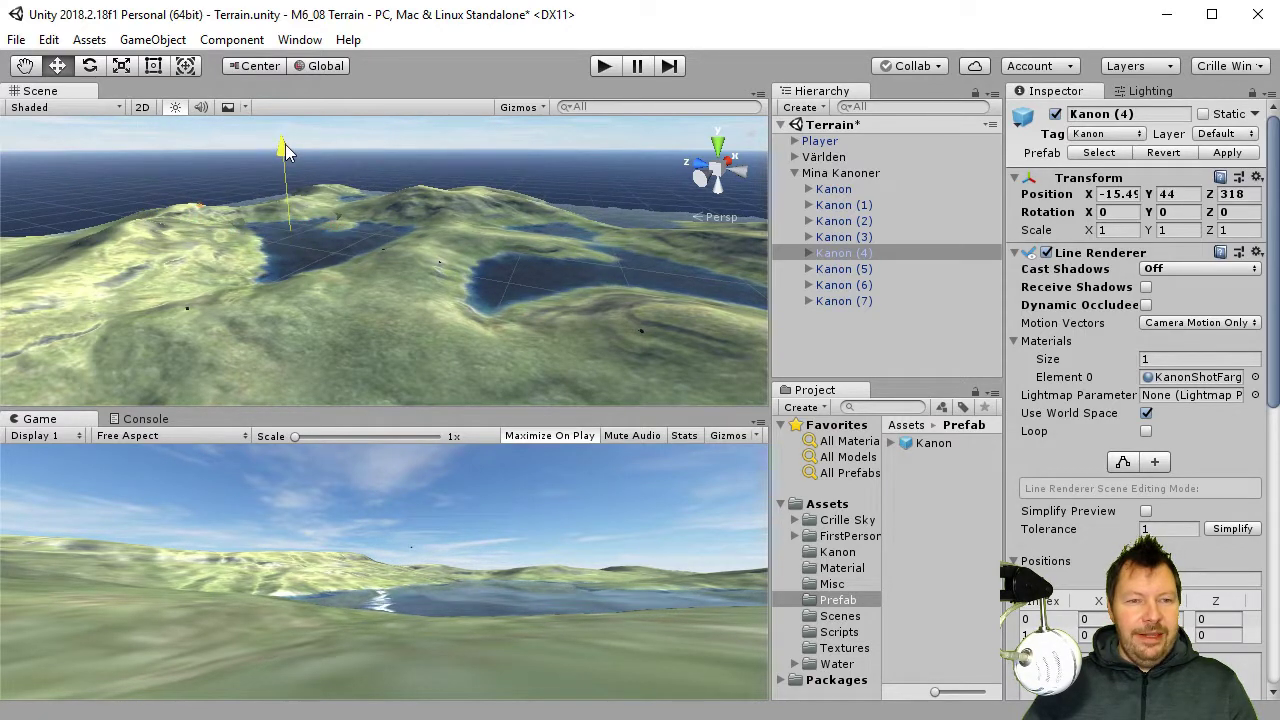
pyautogui.click(868, 270)
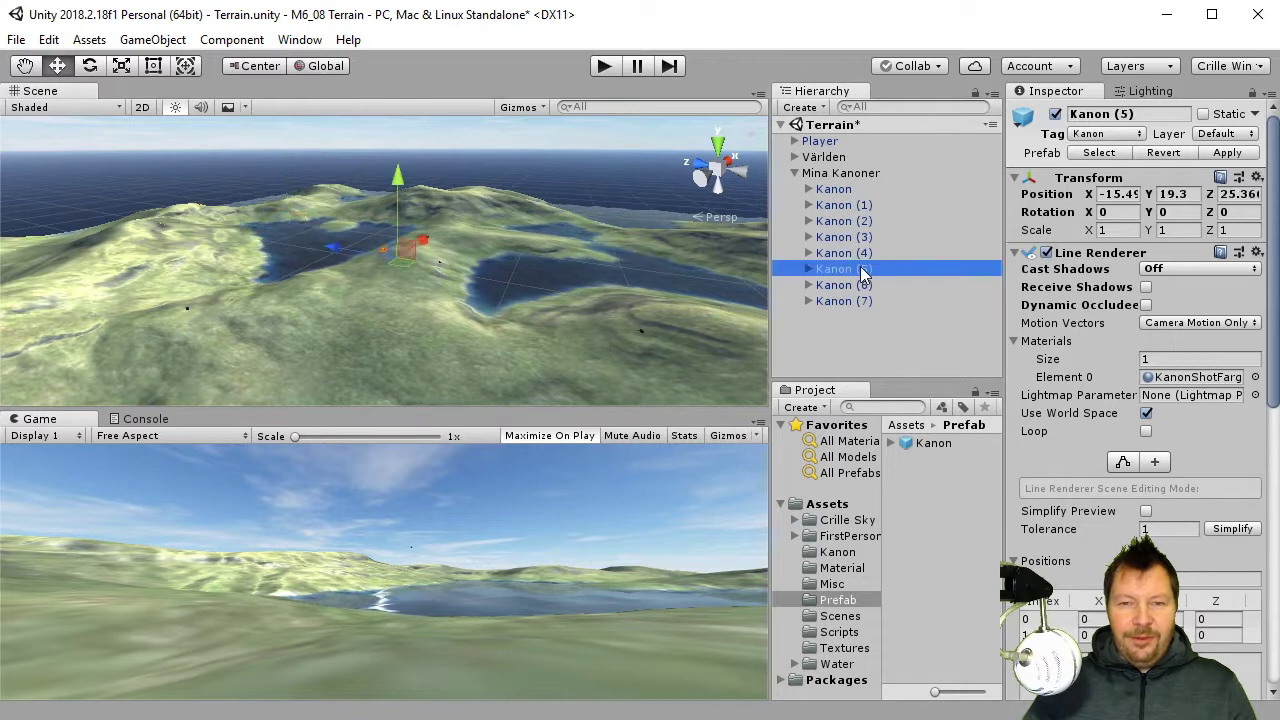
pyautogui.moveTo(415, 265); pyautogui.dragTo(643, 214)
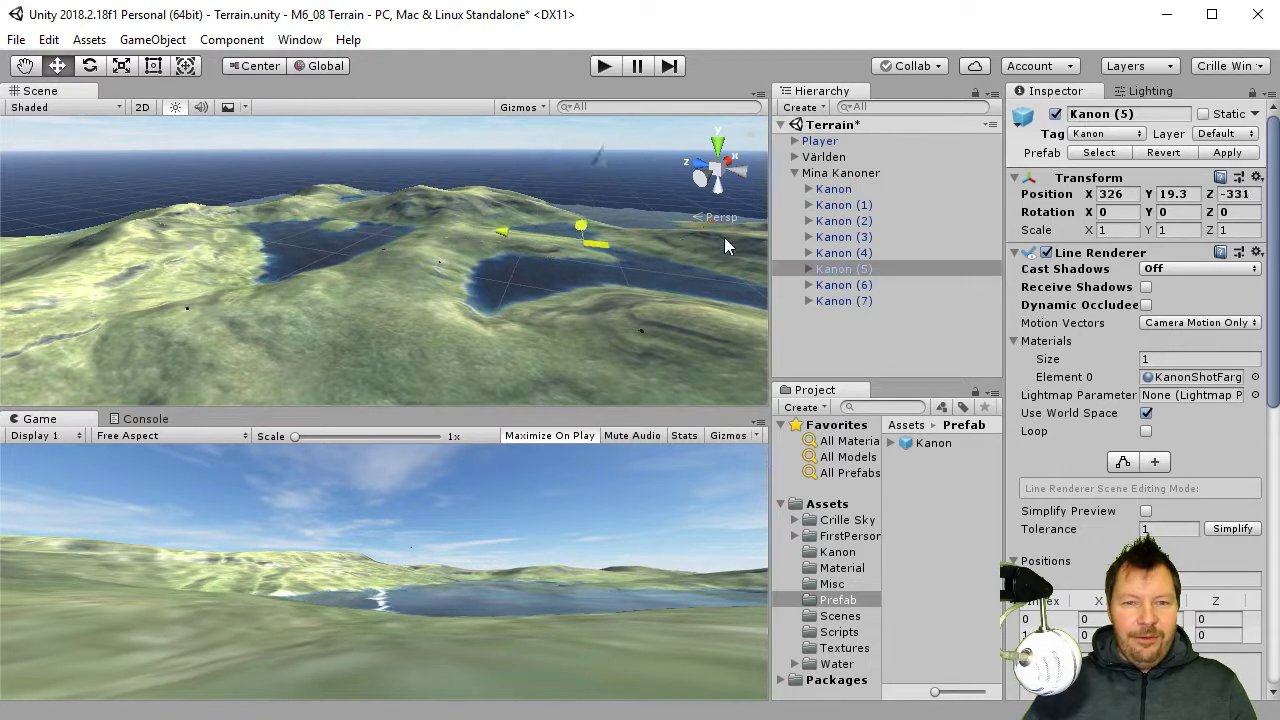
pyautogui.moveTo(557, 178); pyautogui.dragTo(558, 162)
# Step: Place Kanon (6) at -223.7, 36, -66.6 and Kanon (7) at -260, 50, -290
pyautogui.click(891, 283)
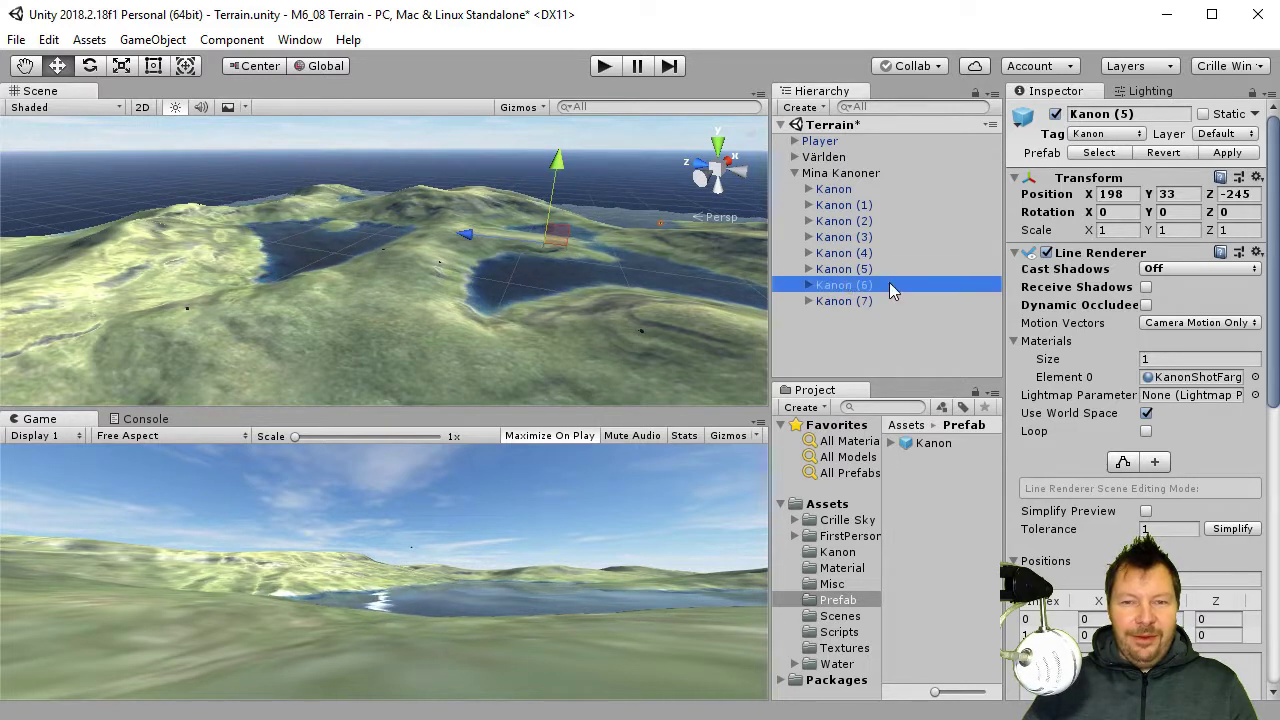
pyautogui.moveTo(330, 284)
pyautogui.mouseDown()
pyautogui.moveTo(566, 384)
pyautogui.moveTo(470, 340)
pyautogui.moveTo(480, 335)
pyautogui.mouseUp()
pyautogui.scroll(-3, 480, 335)
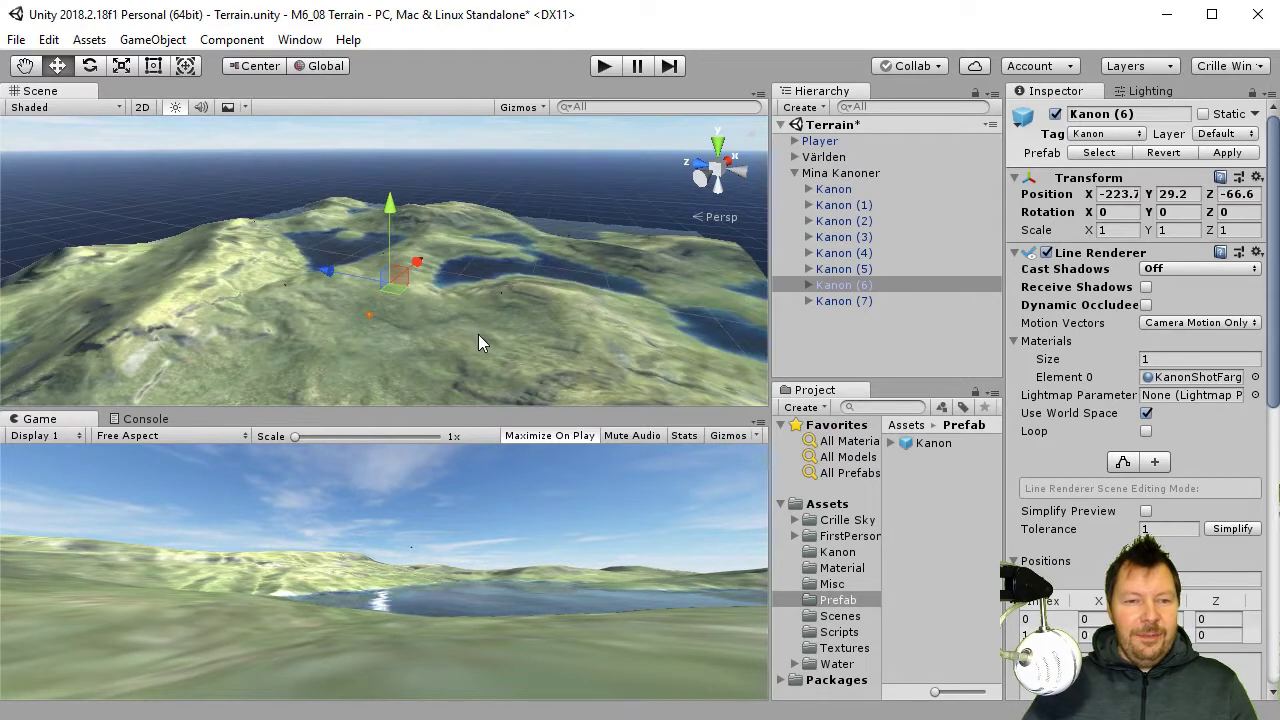
pyautogui.scroll(-3, 478, 334)
pyautogui.moveTo(394, 196); pyautogui.dragTo(390, 180)
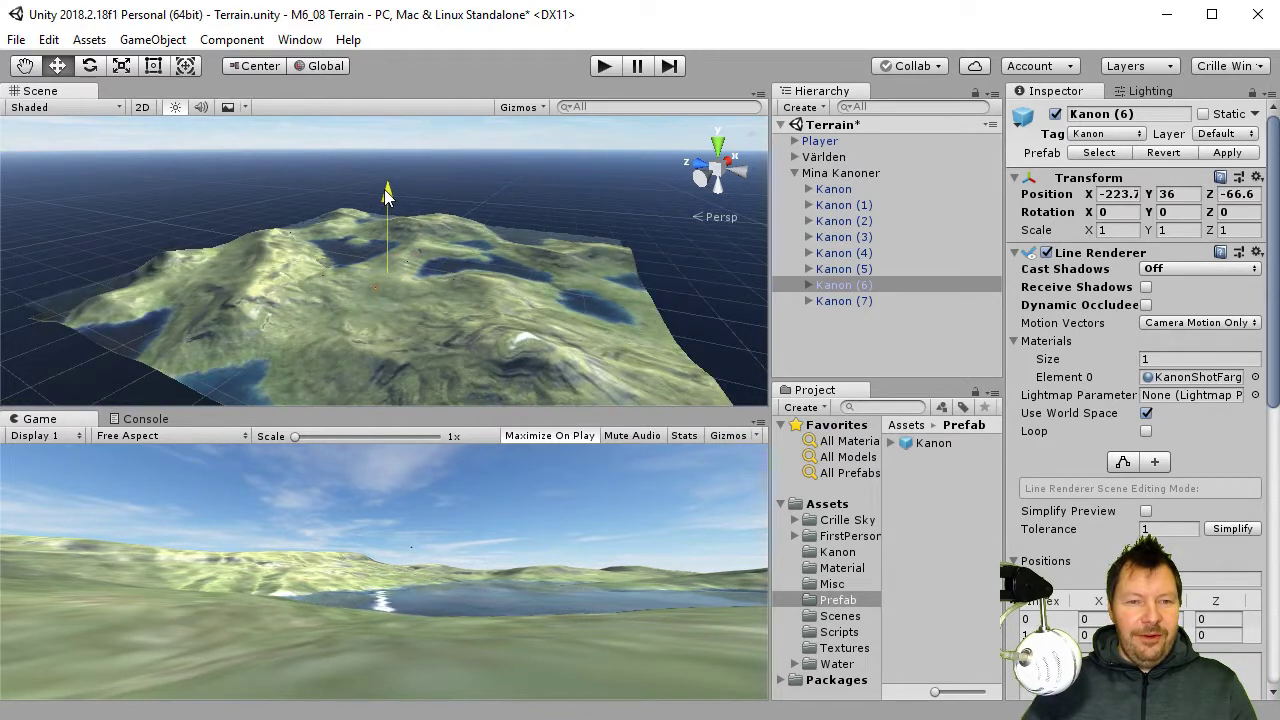
pyautogui.click(882, 298)
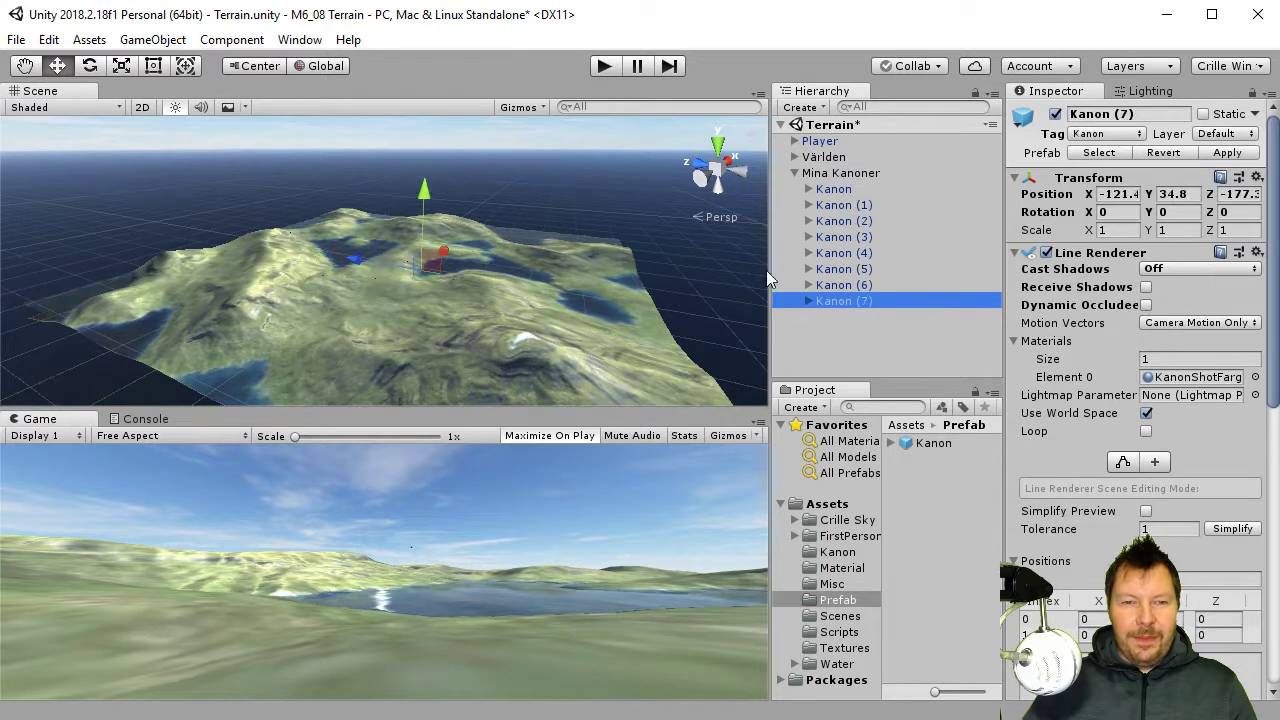
pyautogui.moveTo(433, 275); pyautogui.dragTo(468, 316)
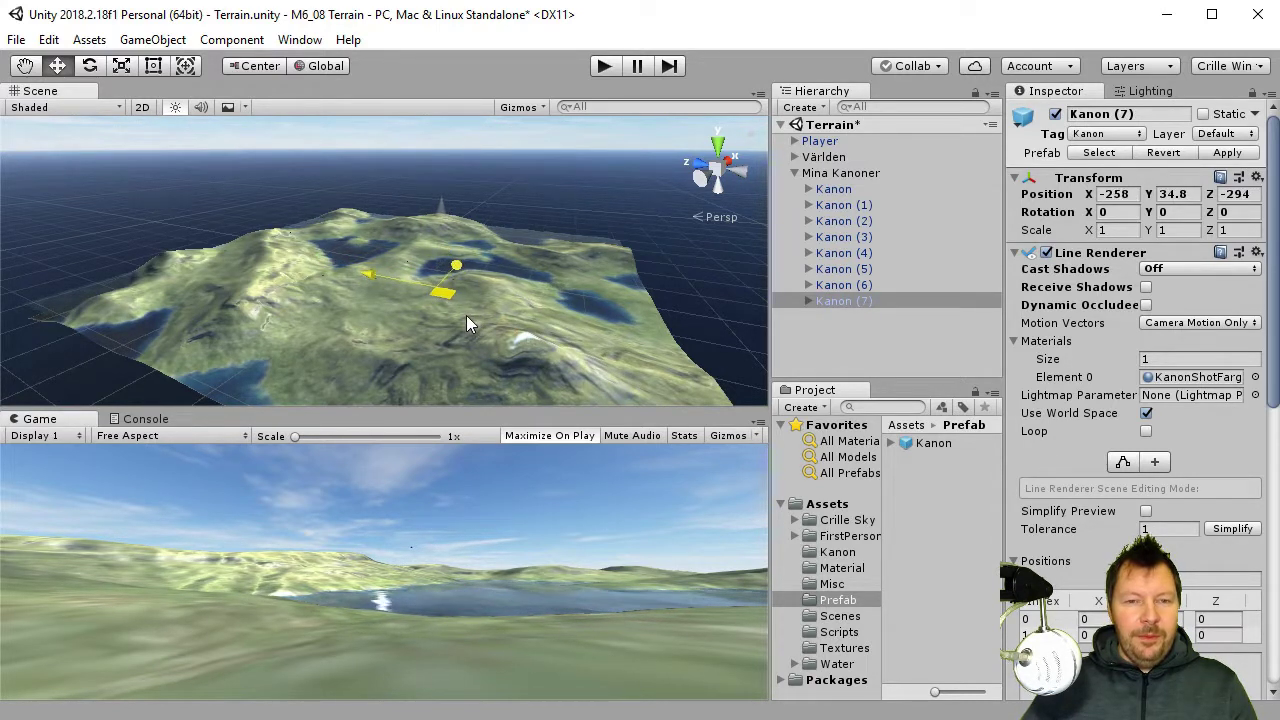
pyautogui.moveTo(468, 316); pyautogui.dragTo(464, 315)
pyautogui.moveTo(441, 205); pyautogui.dragTo(441, 195)
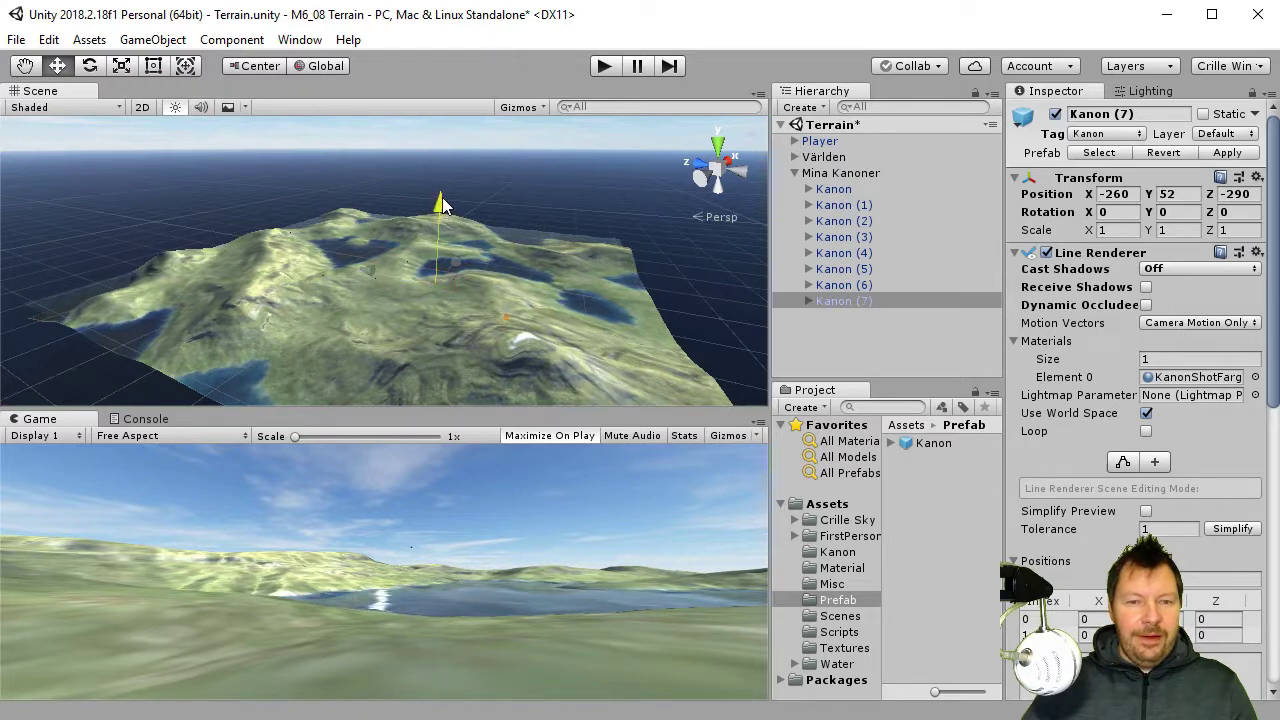
# Step: Raise Kanon (1) and Kanon (2) slightly higher above the hillside
pyautogui.click(866, 205)
pyautogui.scroll(2, 343, 285)
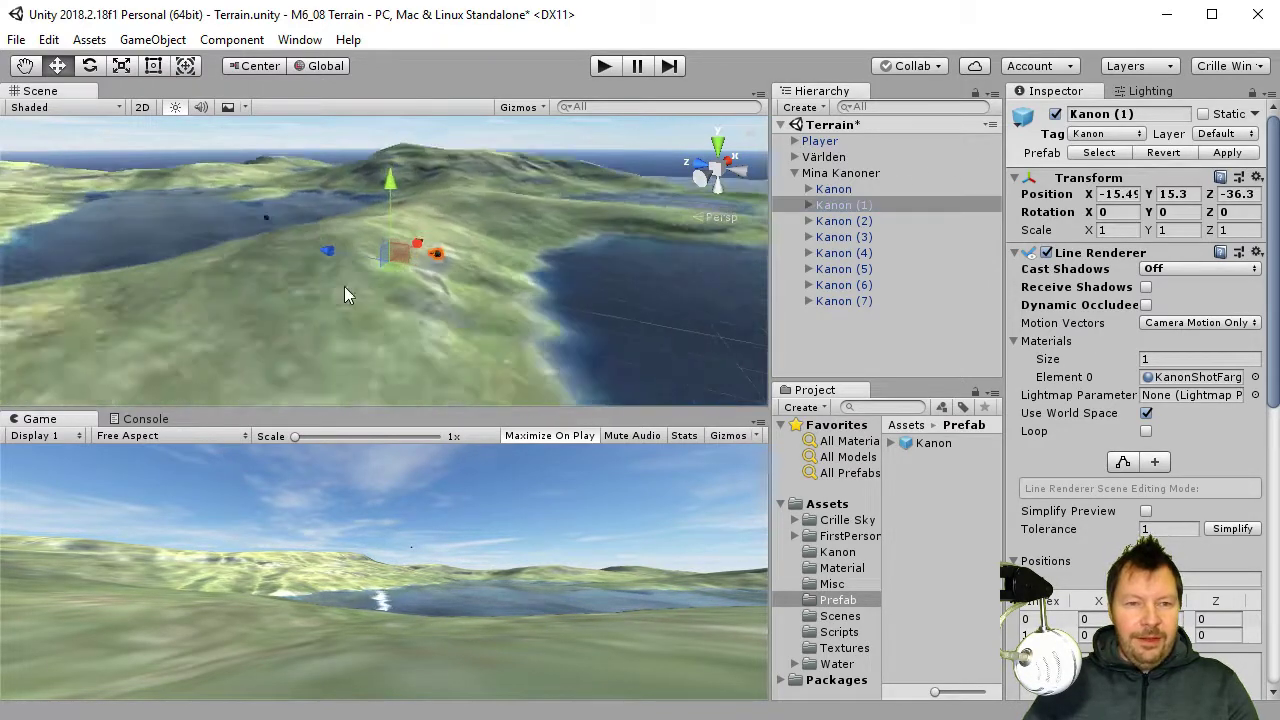
pyautogui.scroll(1, 420, 290)
pyautogui.scroll(1, 510, 292)
pyautogui.scroll(1, 540, 260)
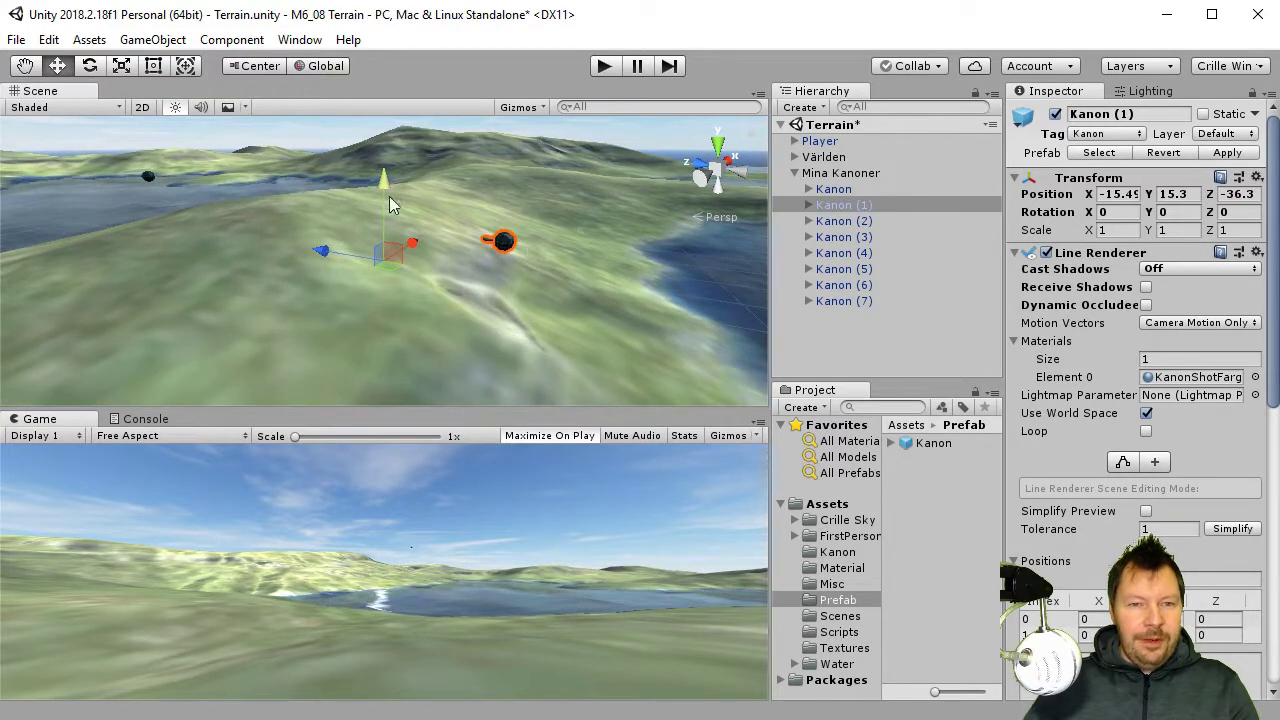
pyautogui.moveTo(382, 179); pyautogui.dragTo(378, 142)
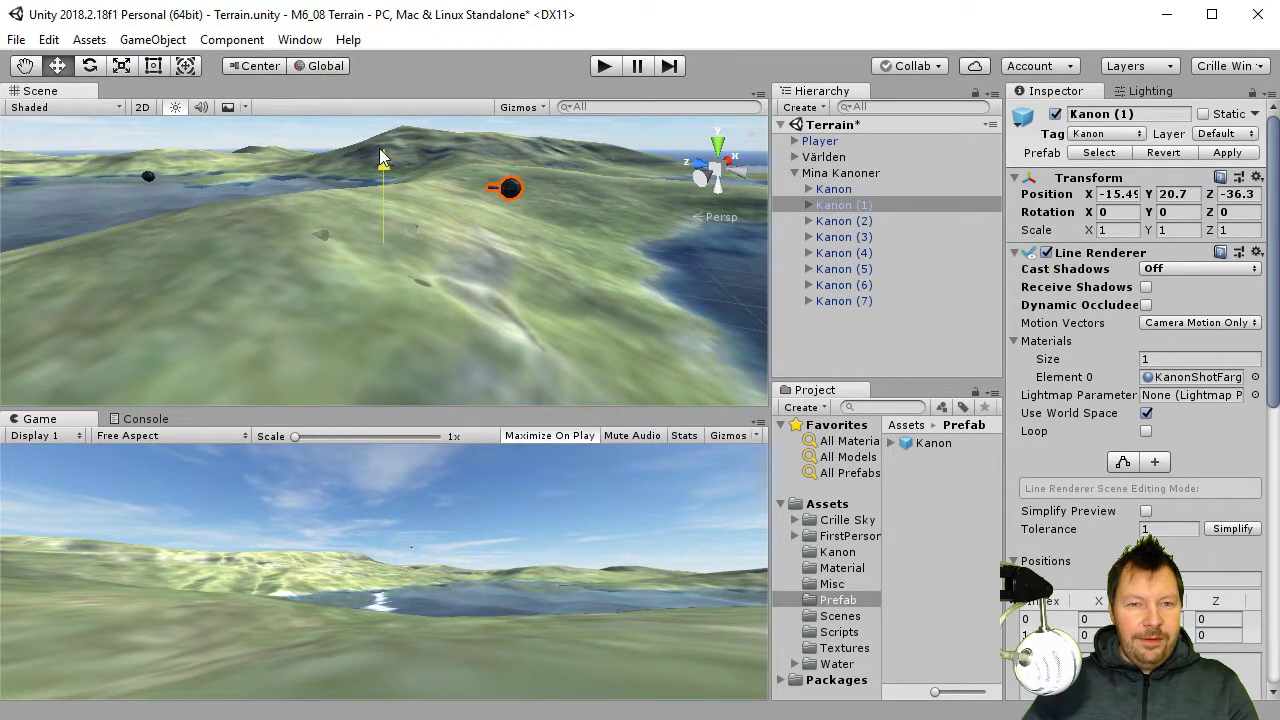
pyautogui.click(887, 220)
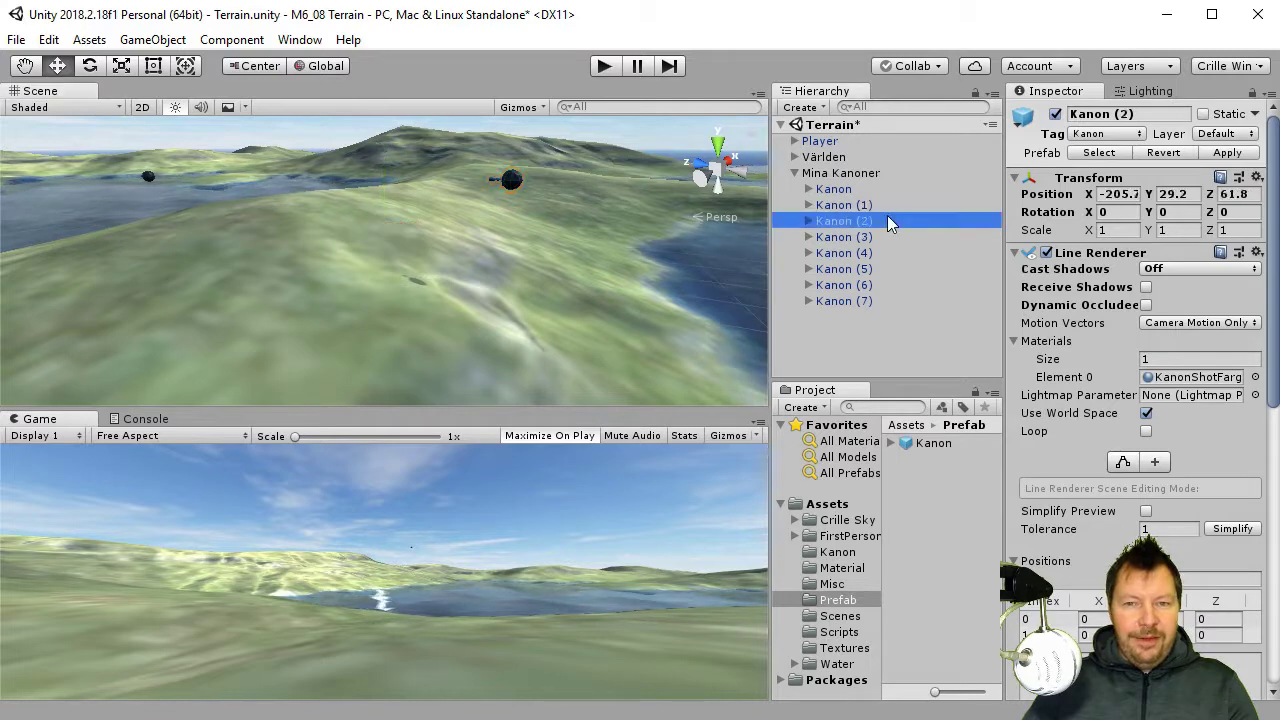
pyautogui.press('f')
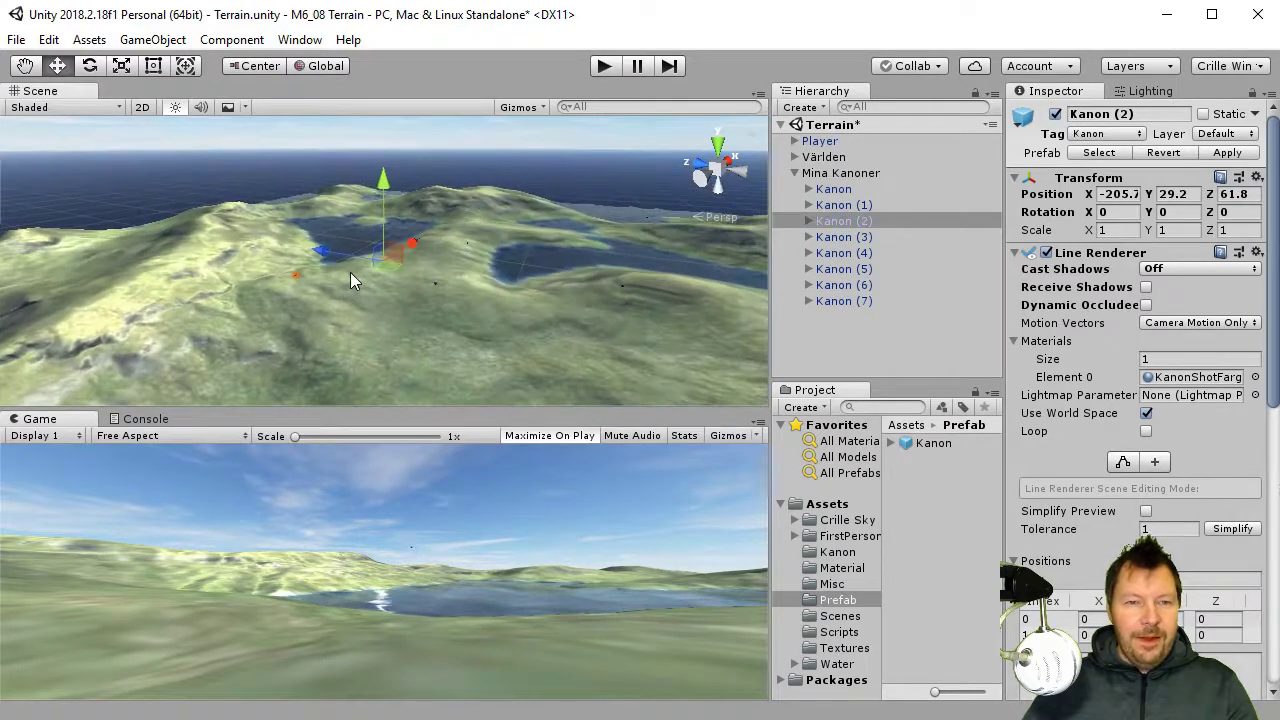
pyautogui.keyDown('alt'); pyautogui.moveTo(446, 267); pyautogui.dragTo(406, 295); pyautogui.keyUp('alt')
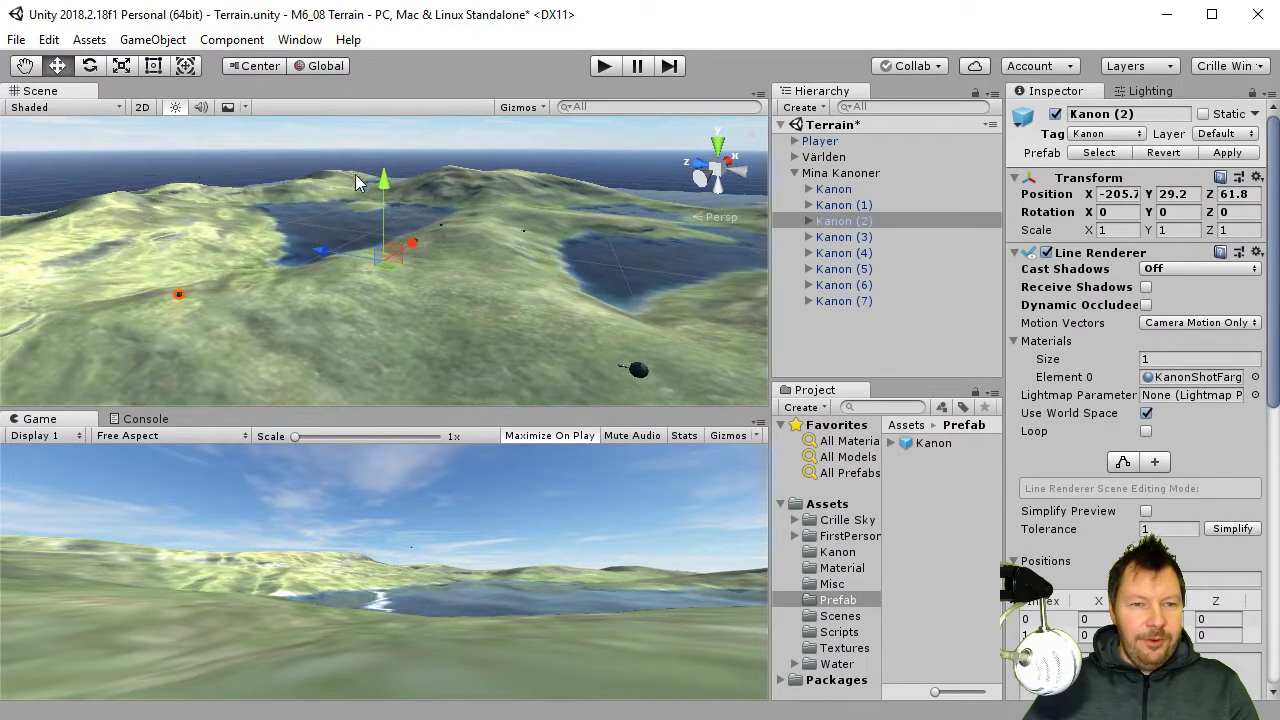
pyautogui.moveTo(380, 175); pyautogui.dragTo(384, 167)
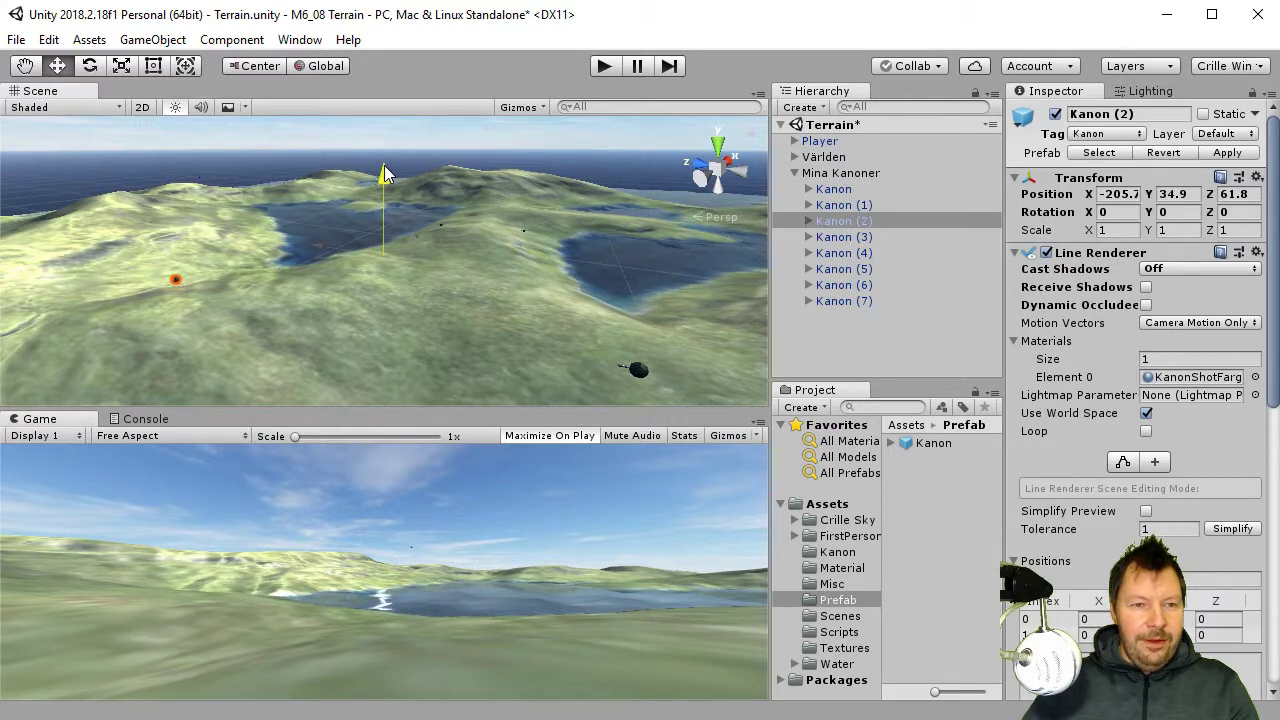
# Step: Frame Kanon (3) and orbit to check its placement at -121.4, 34.8, -177.3
pyautogui.click(843, 252)
pyautogui.click(843, 237)
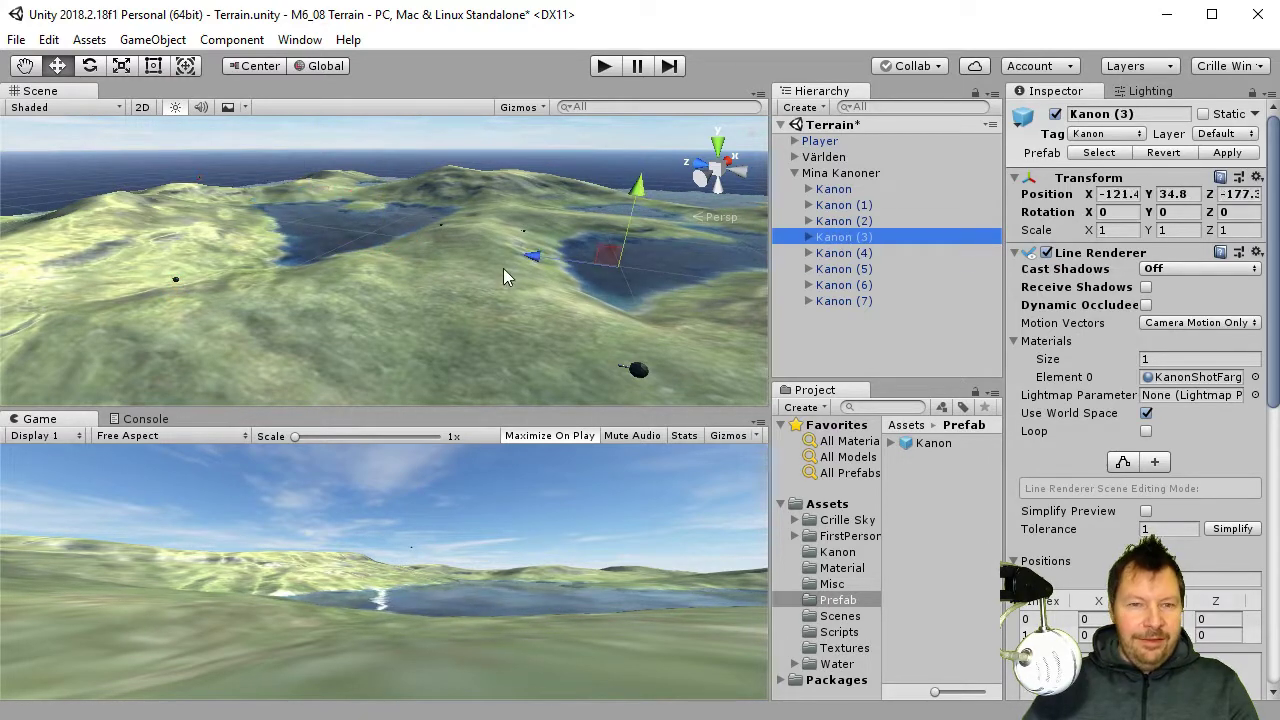
pyautogui.press('f')
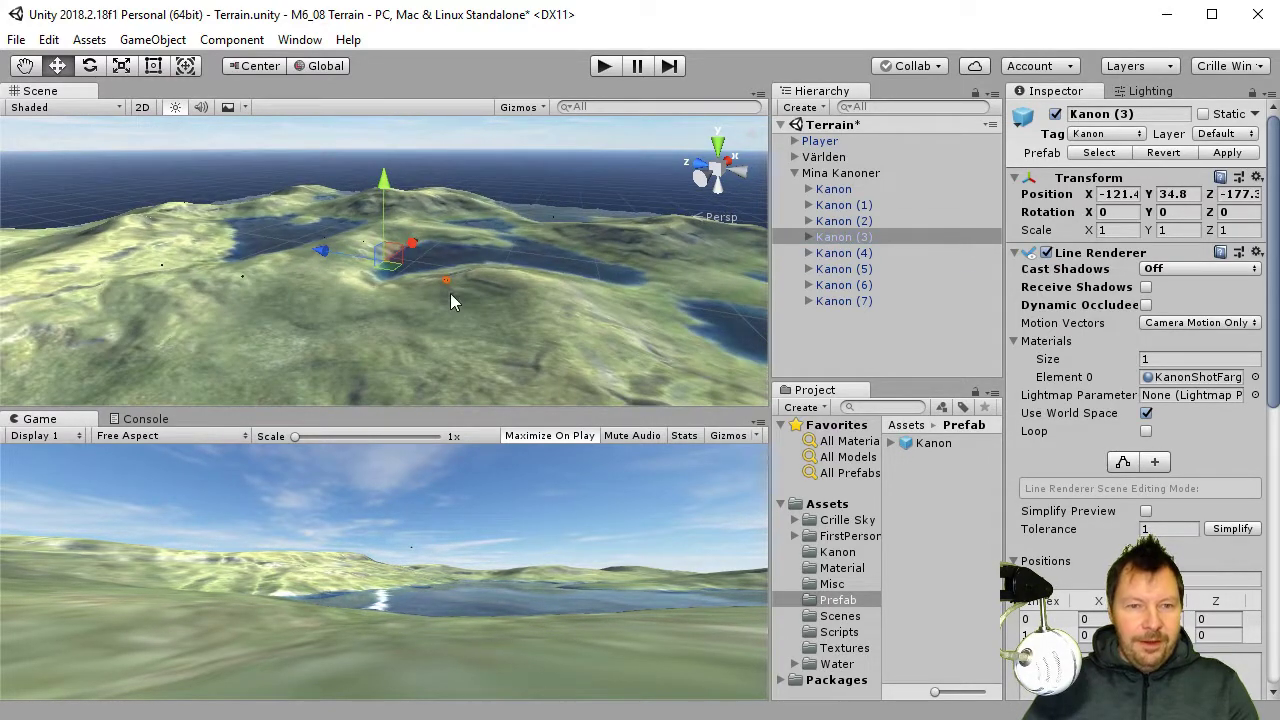
pyautogui.keyDown('alt'); pyautogui.moveTo(450, 294); pyautogui.dragTo(509, 323); pyautogui.keyUp('alt')
pyautogui.keyDown('alt'); pyautogui.moveTo(447, 262); pyautogui.dragTo(622, 212); pyautogui.keyUp('alt')
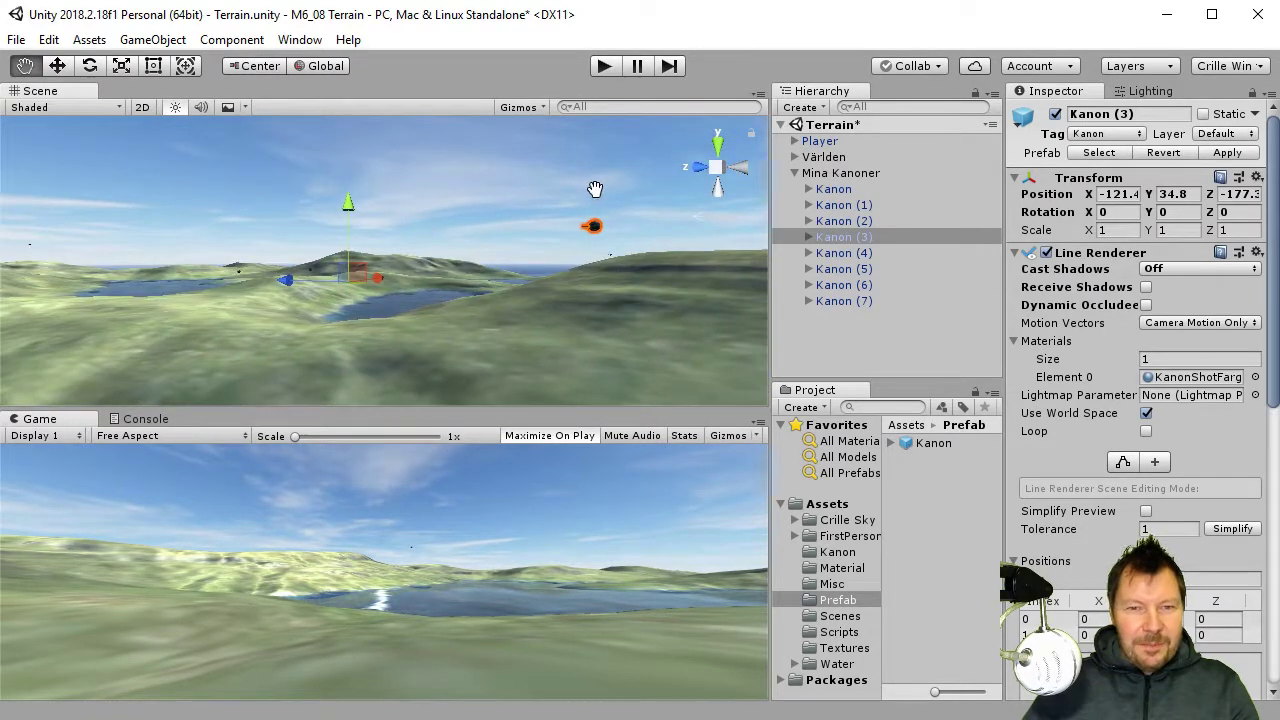
pyautogui.keyDown('alt'); pyautogui.moveTo(622, 212); pyautogui.dragTo(508, 259); pyautogui.keyUp('alt')
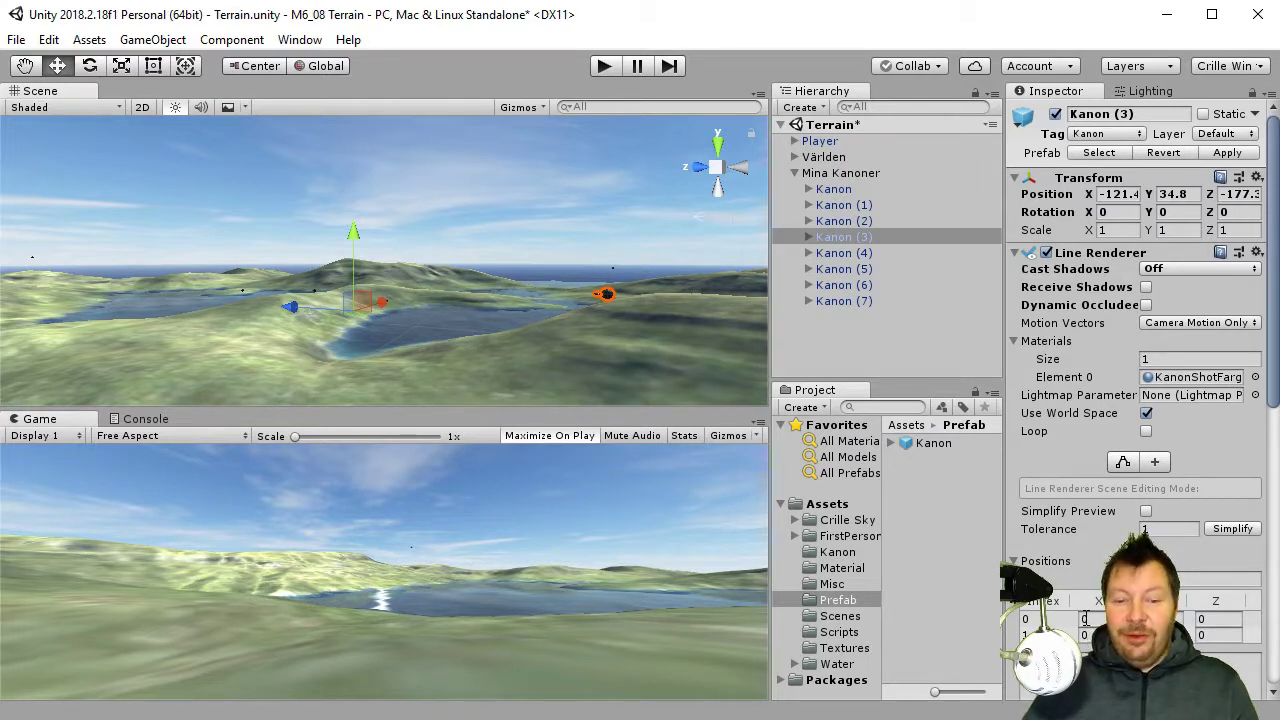
# Step: Frame and inspect Kanon (4) and Kanon (5) in the Scene view
pyautogui.click(862, 254)
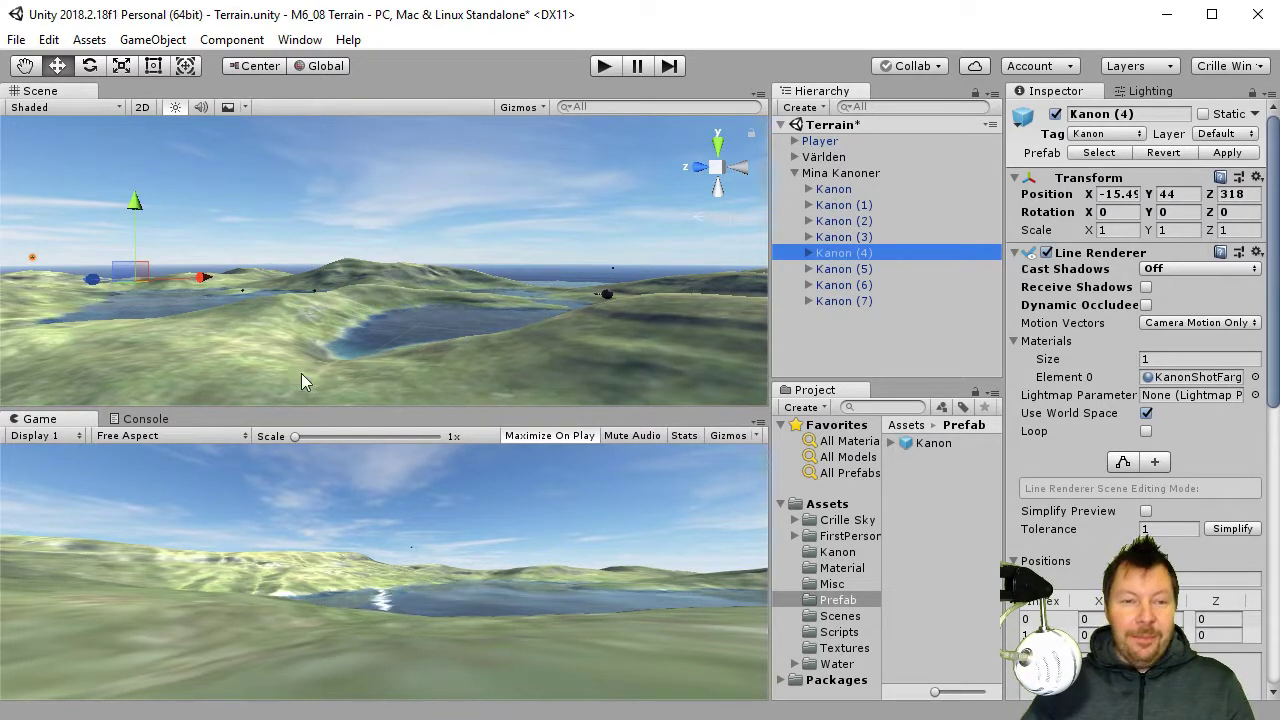
pyautogui.press('f')
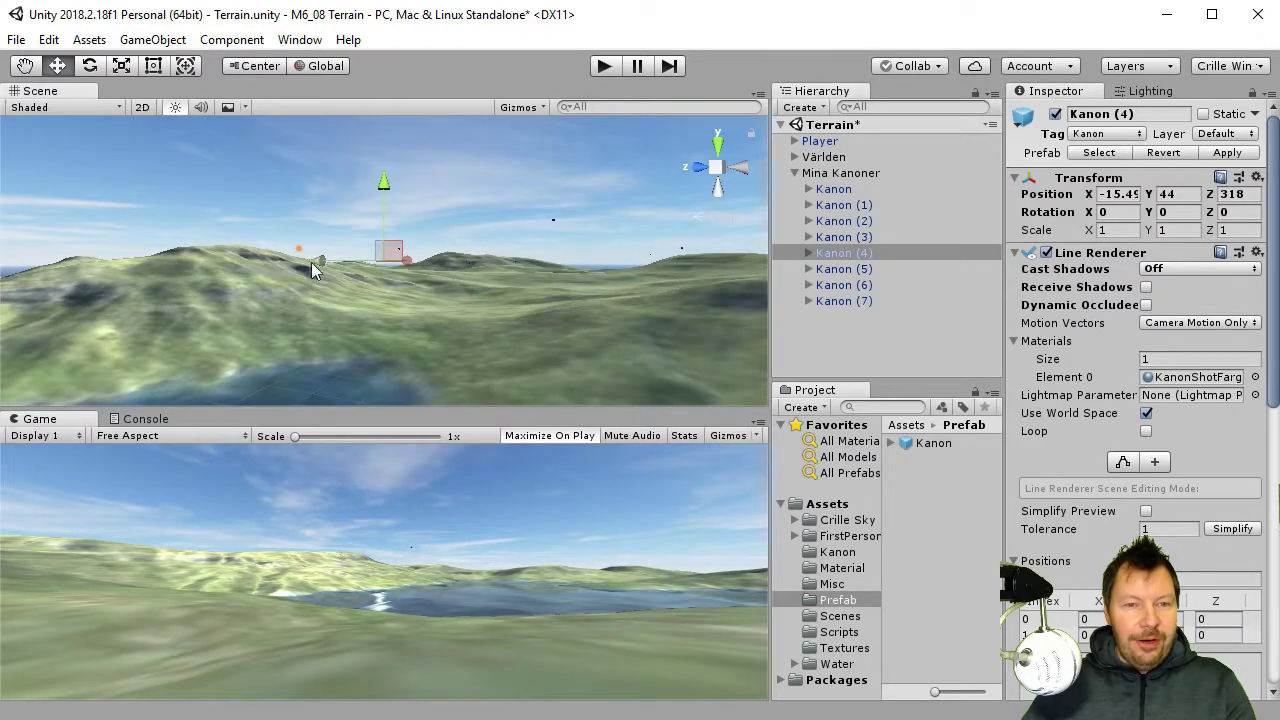
pyautogui.scroll(2, 378, 305)
pyautogui.scroll(1, 377, 305)
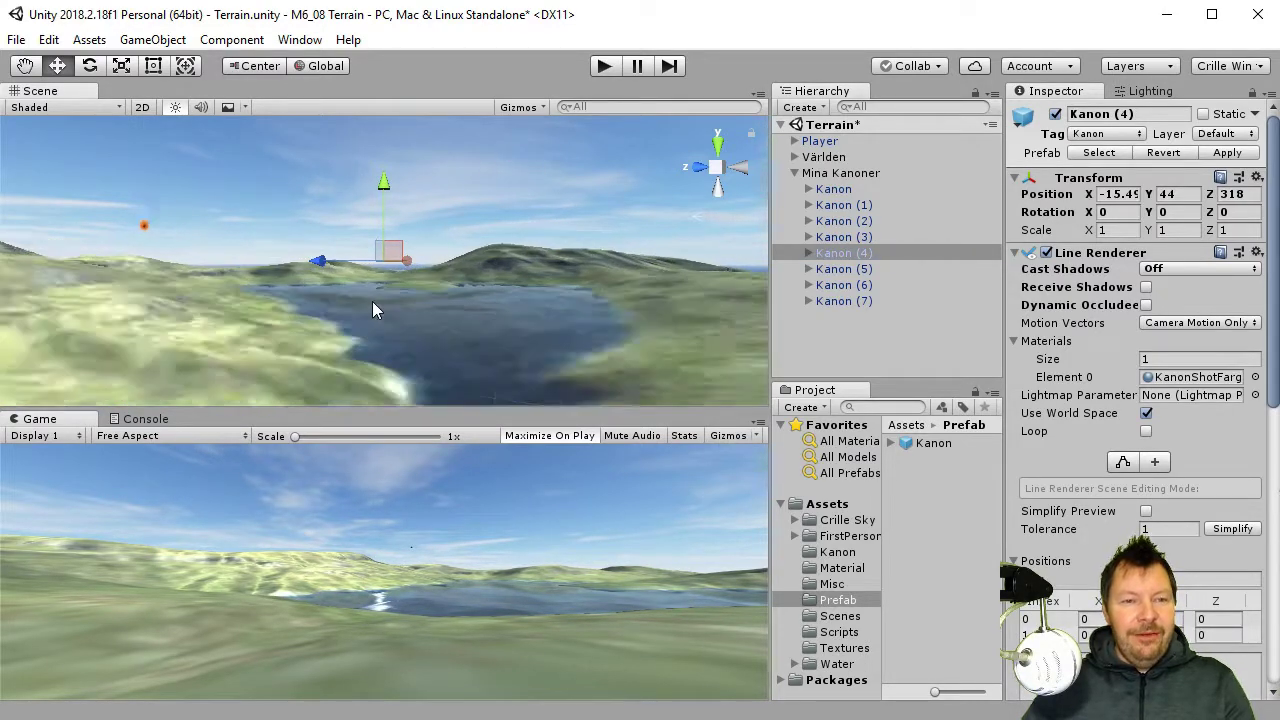
pyautogui.scroll(1, 372, 301)
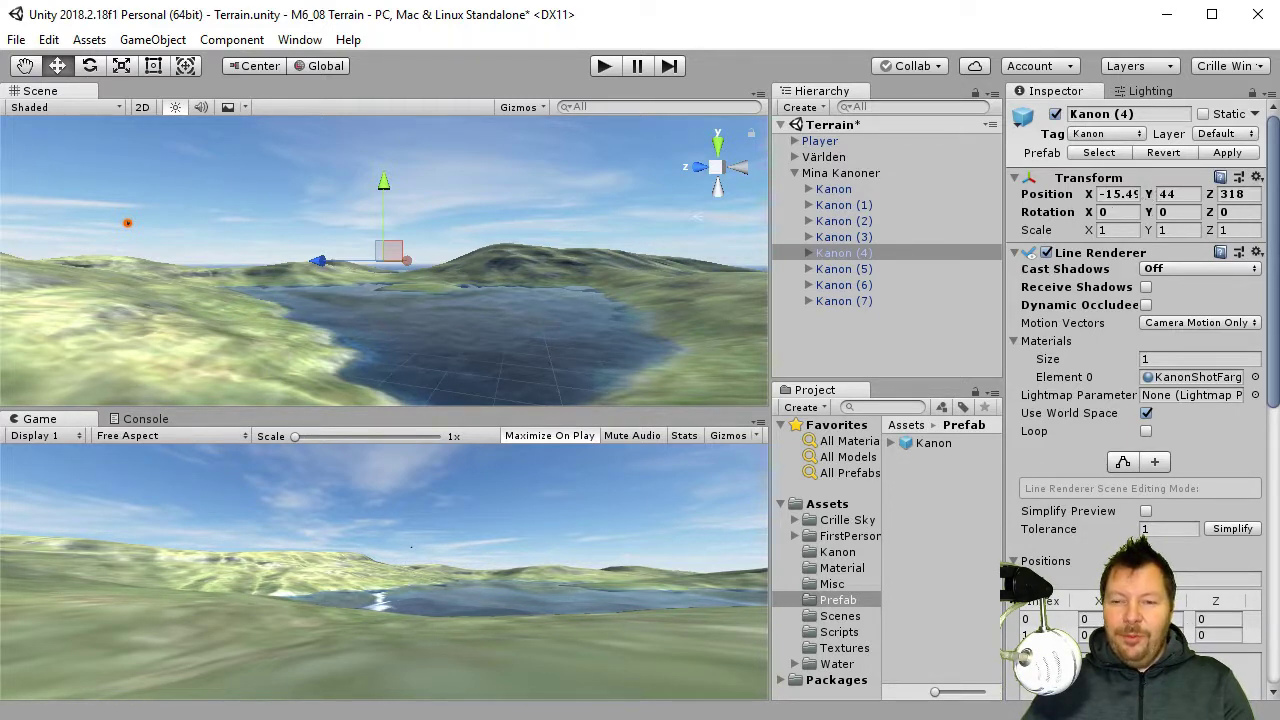
pyautogui.click(877, 268)
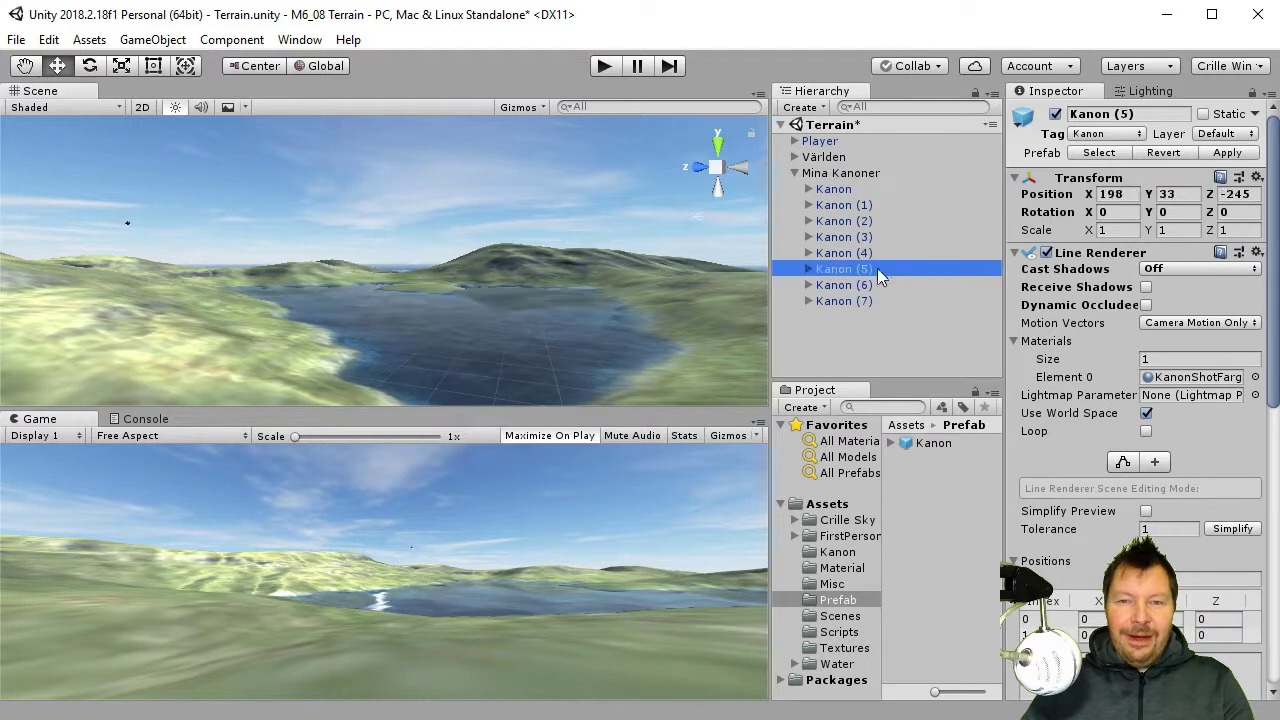
pyautogui.press('f')
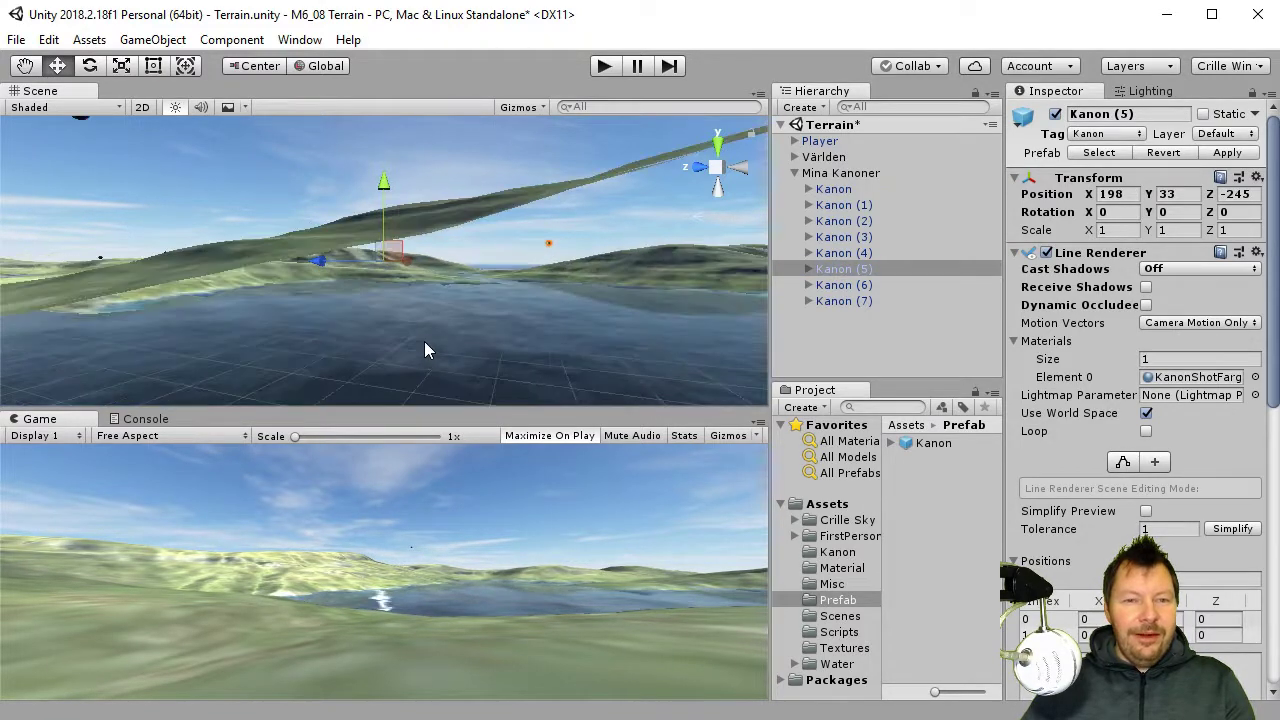
pyautogui.keyDown('alt'); pyautogui.moveTo(513, 305); pyautogui.dragTo(248, 329); pyautogui.keyUp('alt')
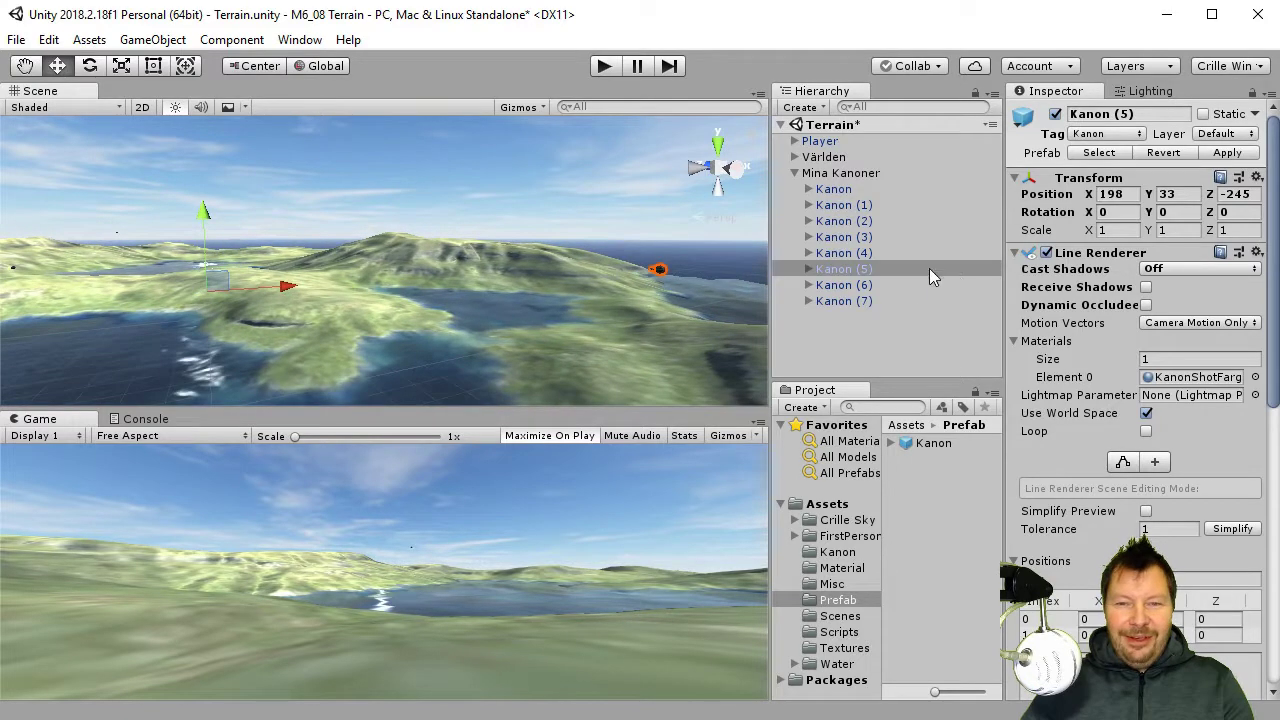
# Step: Lower Kanon (6) to about Y 24.9, check Kanon (7), and save the Terrain scene
pyautogui.click(904, 284)
pyautogui.press('f')
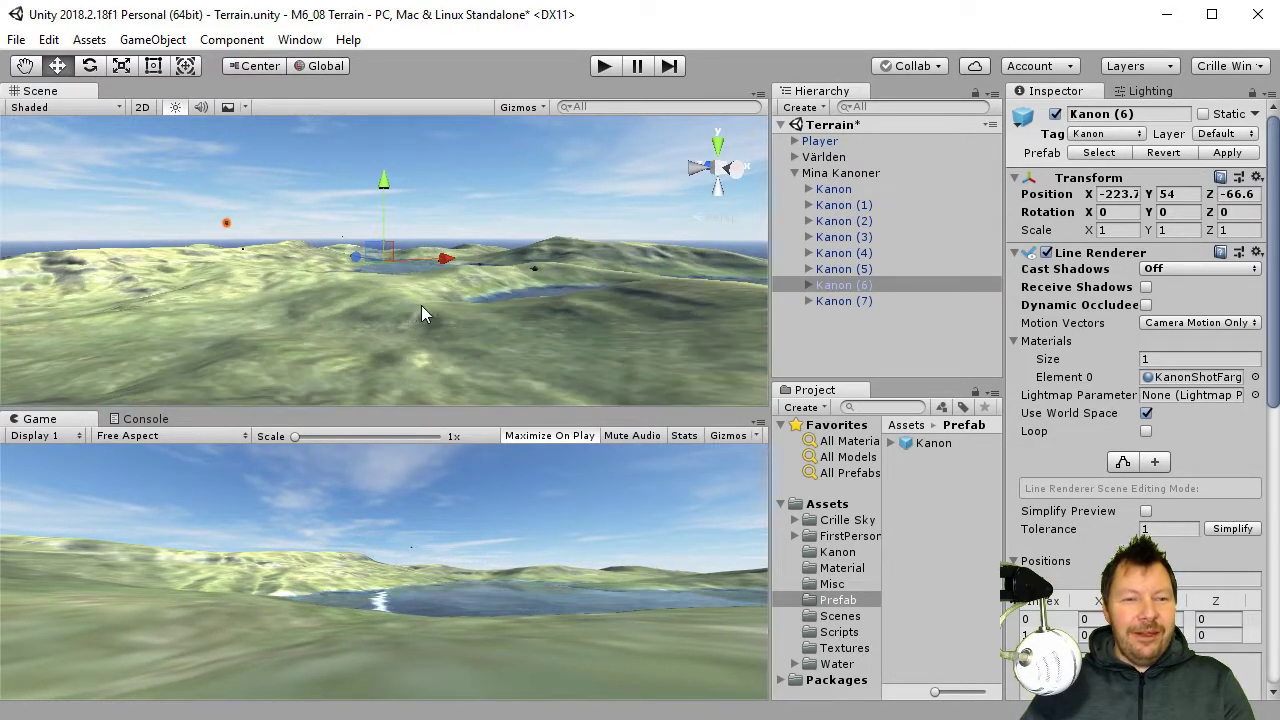
pyautogui.moveTo(385, 183); pyautogui.dragTo(384, 215)
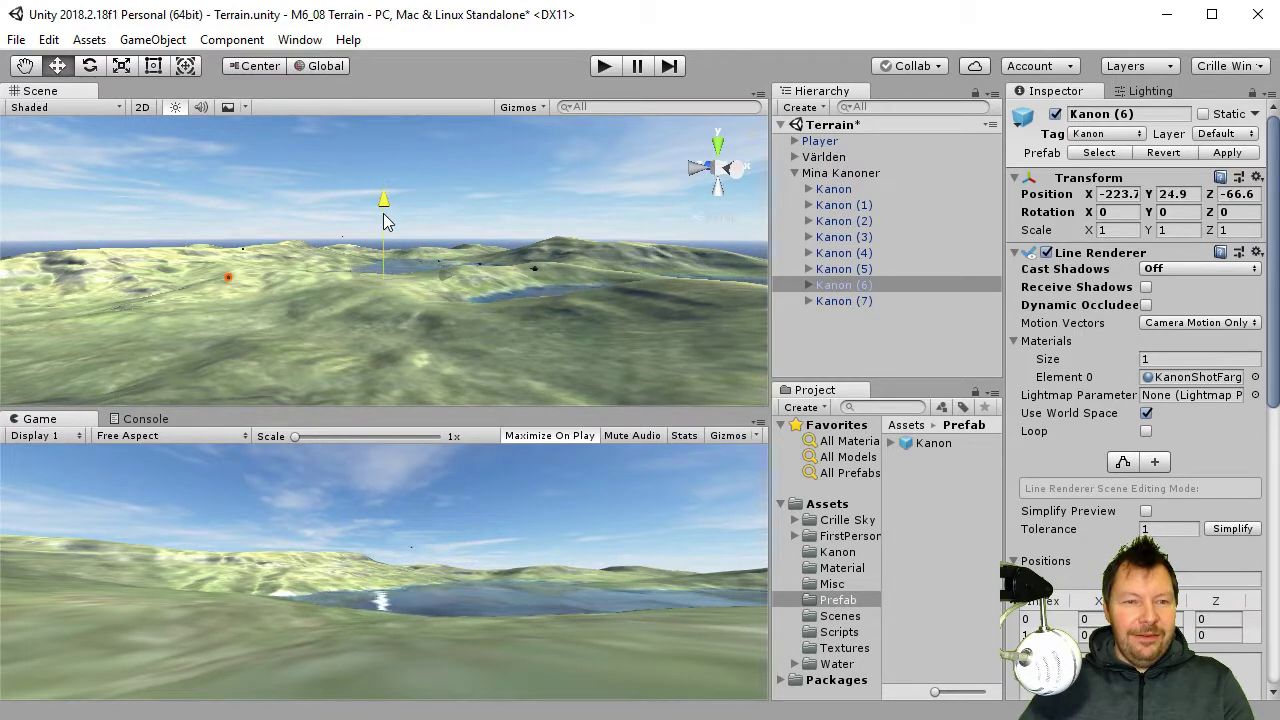
pyautogui.click(855, 300)
pyautogui.press('f')
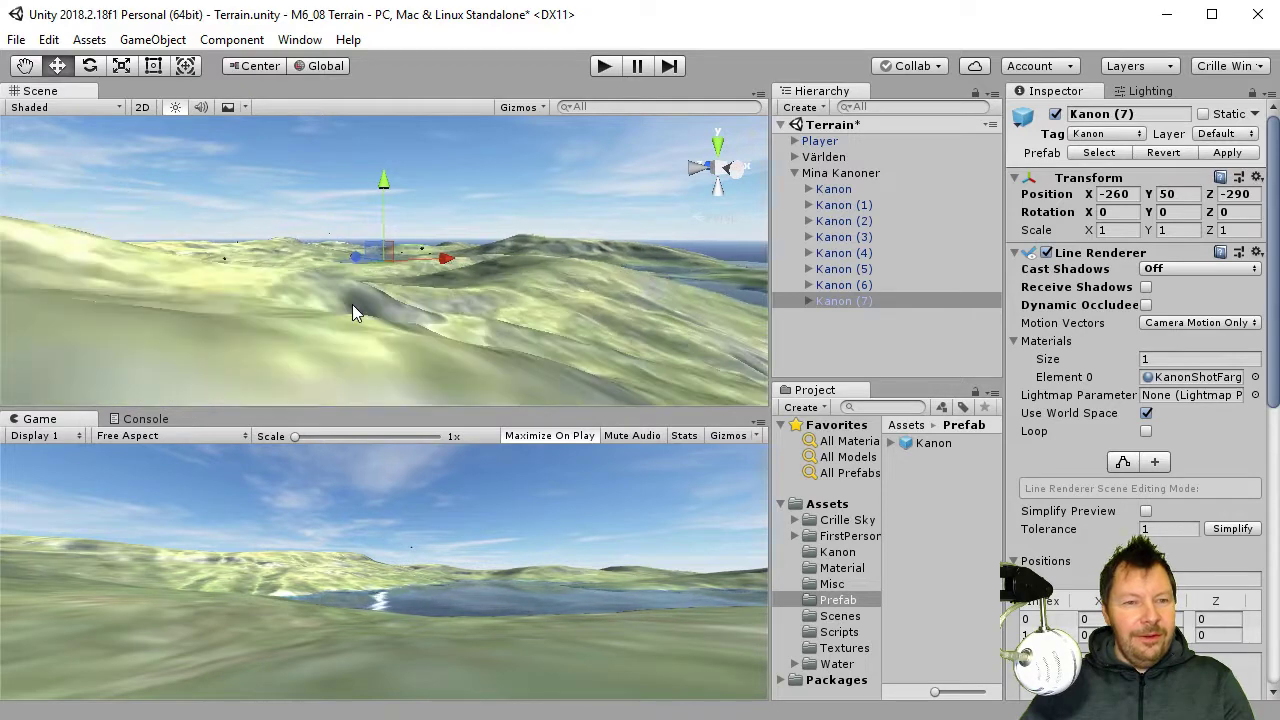
pyautogui.keyDown('alt'); pyautogui.moveTo(352, 304); pyautogui.dragTo(54, 263); pyautogui.keyUp('alt')
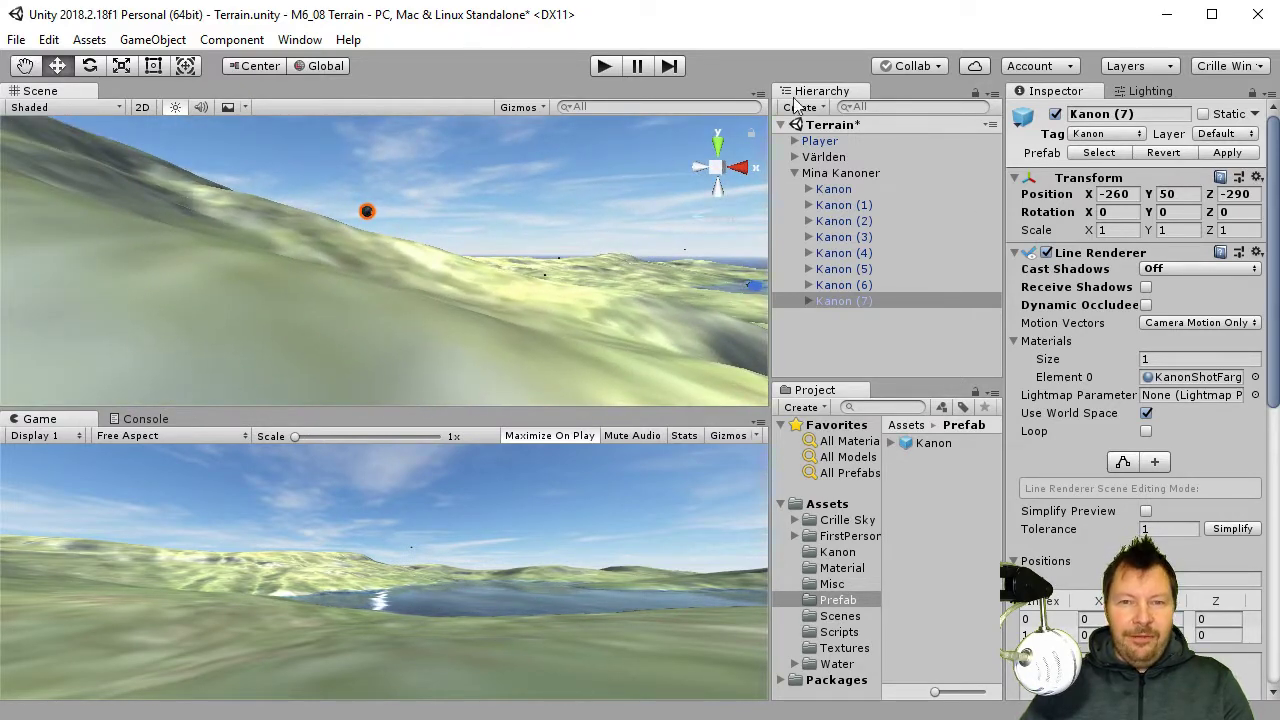
pyautogui.hotkey('ctrl', 's')
# Step: Play-test the terrain scene with the cannons, then stop play mode
pyautogui.click(605, 68)
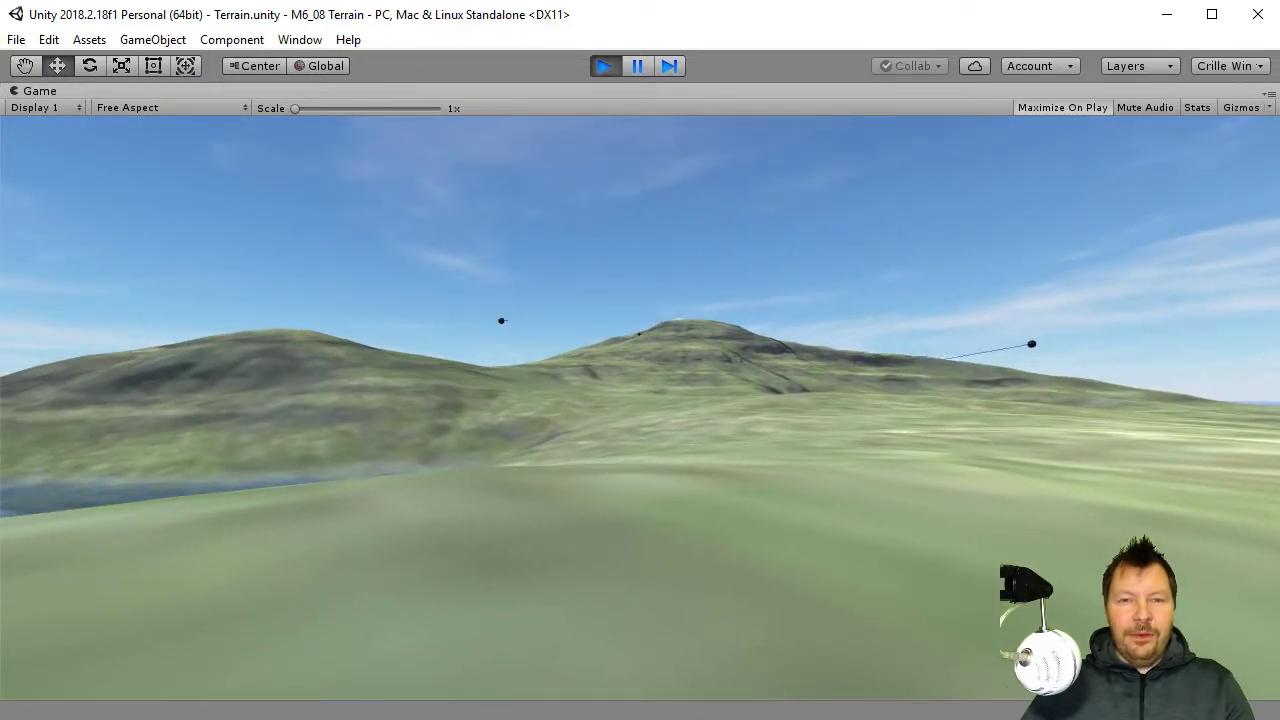
pyautogui.press('Escape')
pyautogui.click(603, 66)
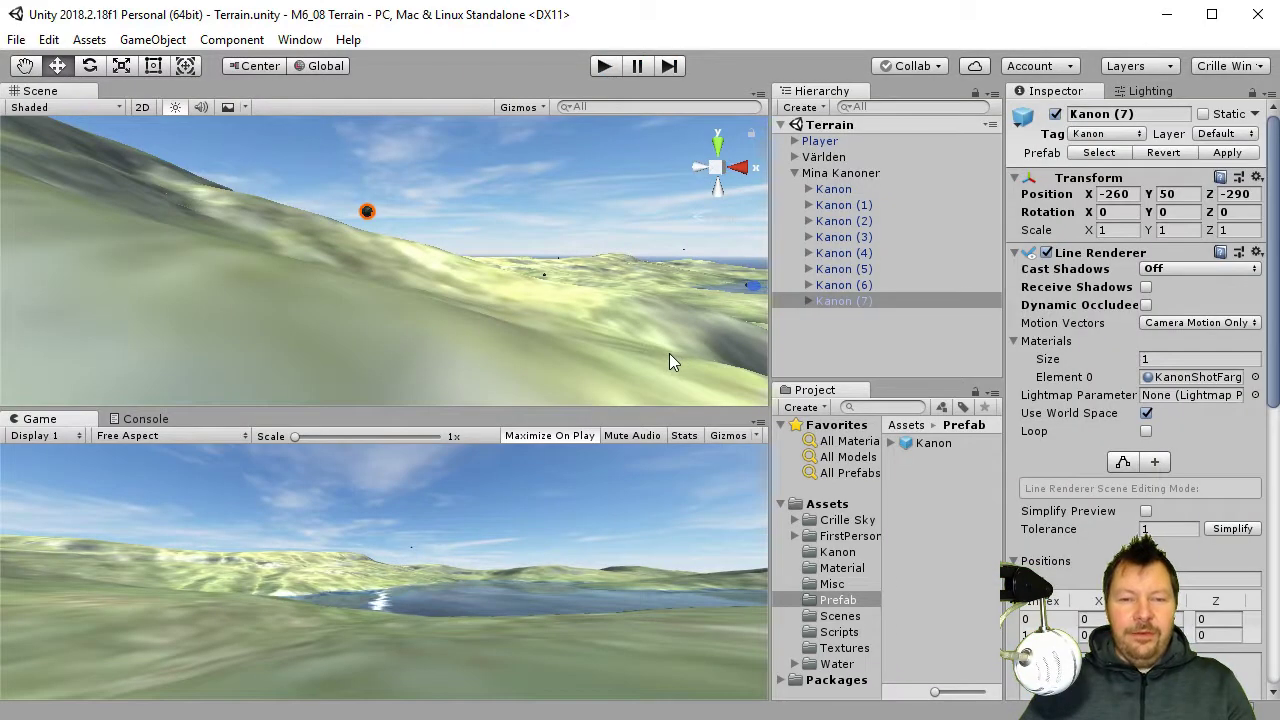
# Step: Open the KanonController script of the first Kanon cannon for editing, collapsing its Line Renderer settings first
pyautogui.click(844, 190)
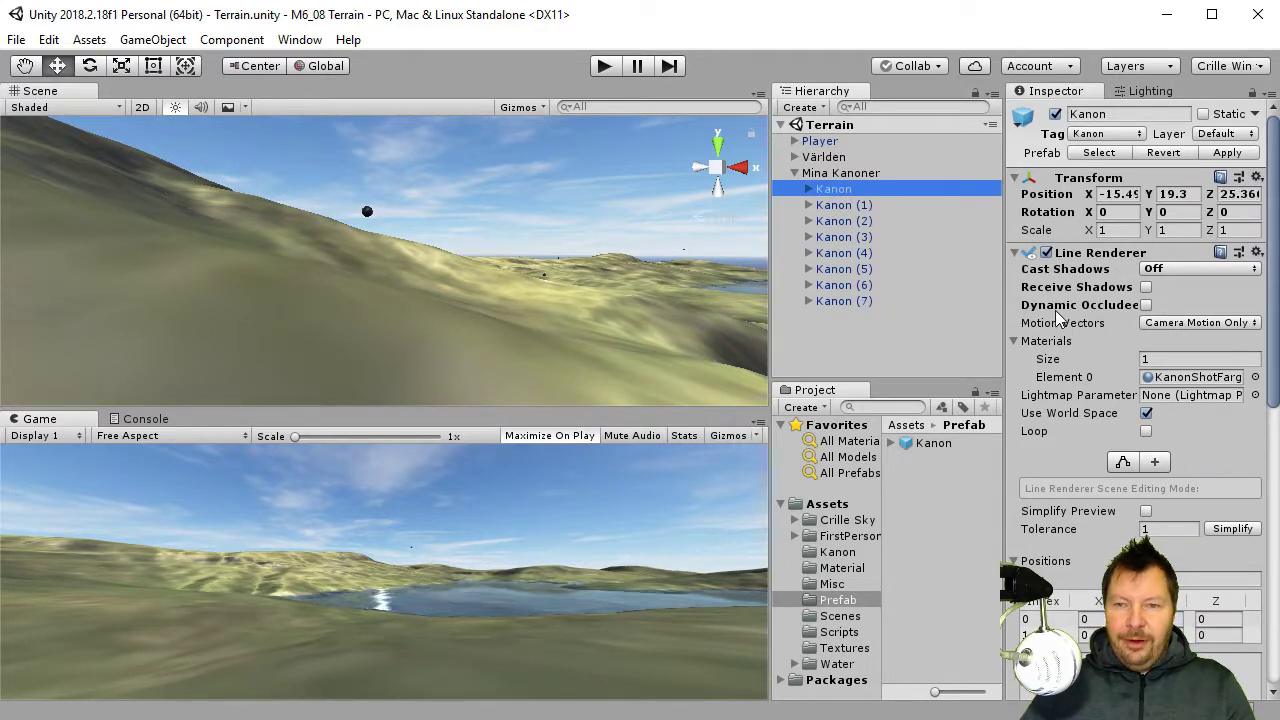
pyautogui.click(1015, 253)
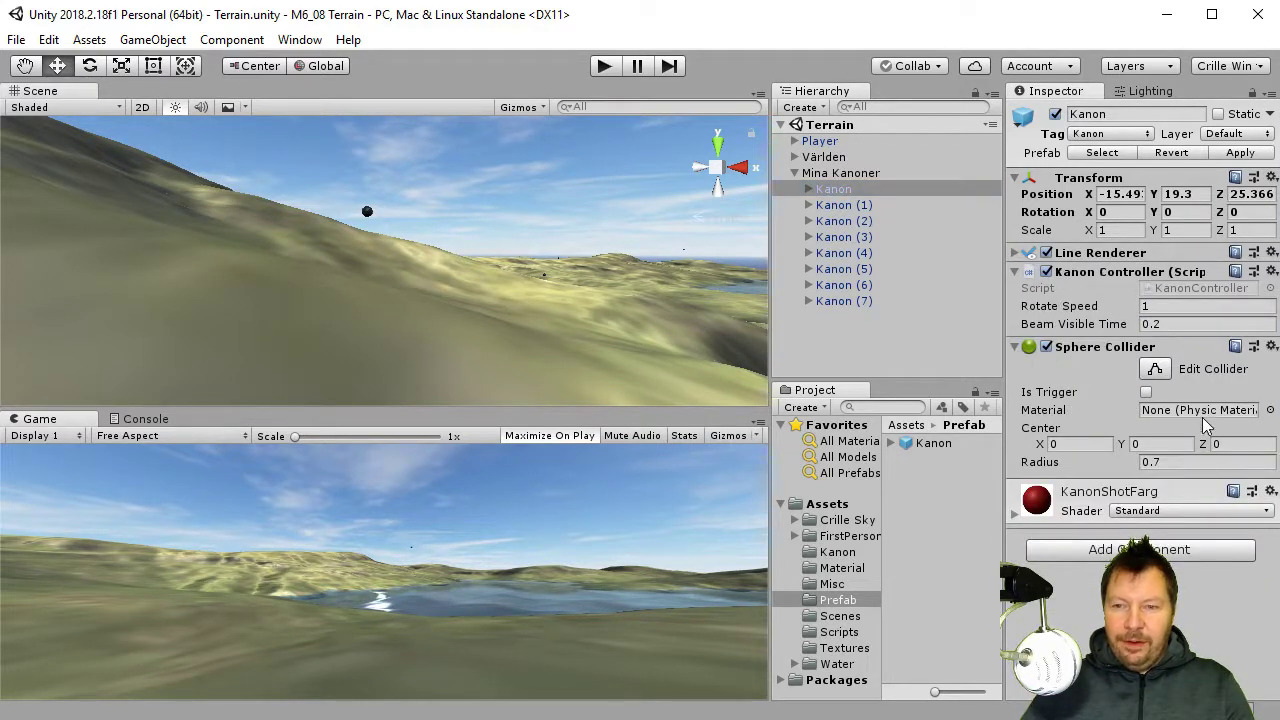
pyautogui.click(1216, 288)
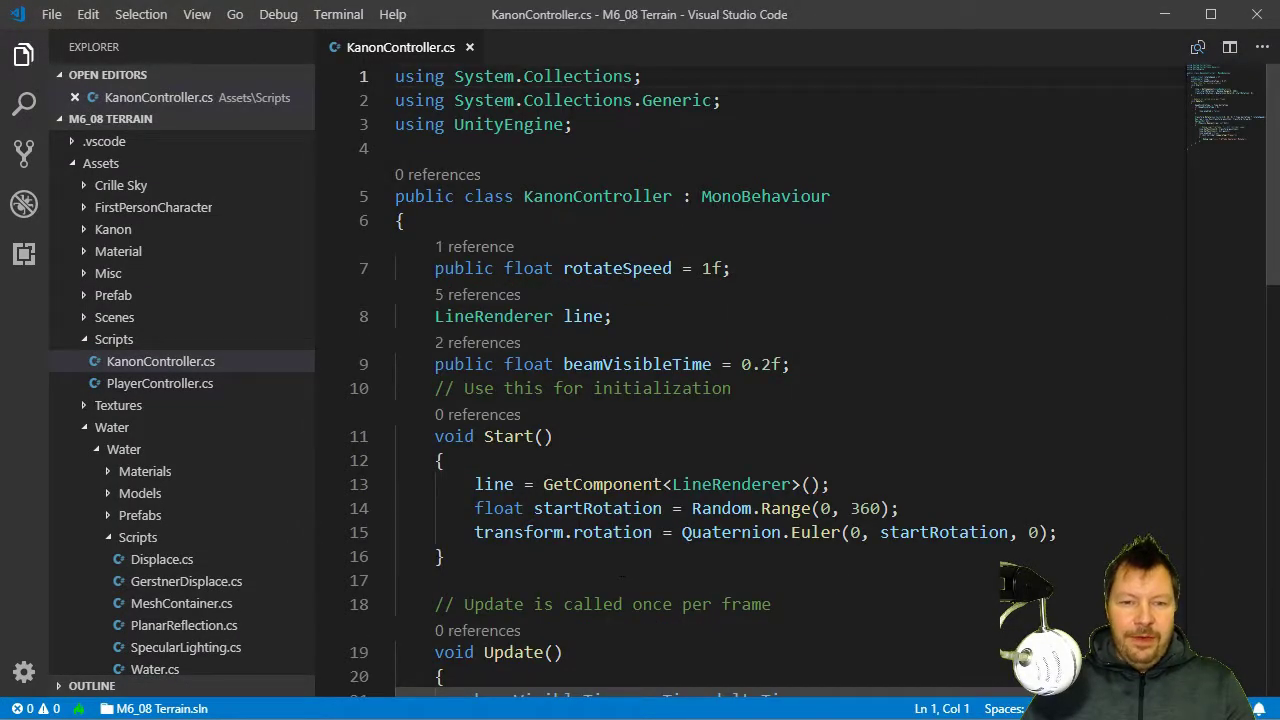
# Step: Review the startRotation = Random.Range(0, 360) line in KanonController's Start method, then return to Unity
pyautogui.moveTo(553, 508); pyautogui.dragTo(889, 508)
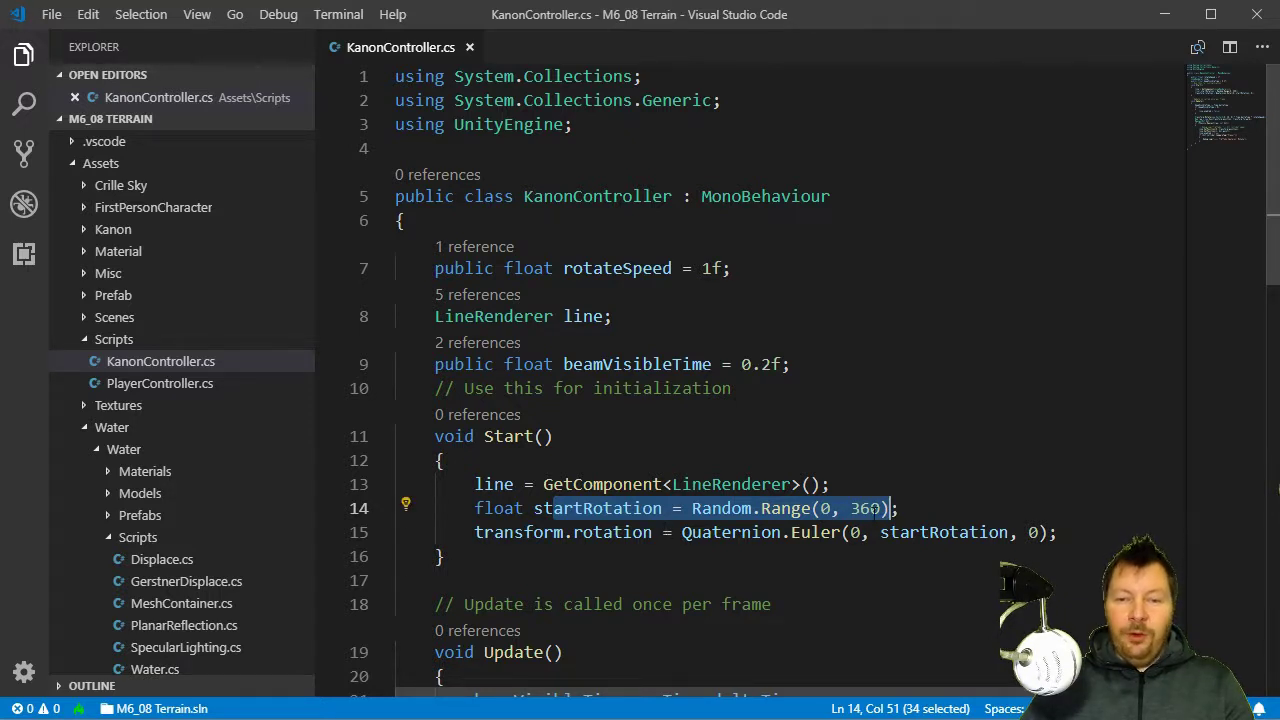
pyautogui.press('Up')
pyautogui.press('Up')
pyautogui.press('Up')
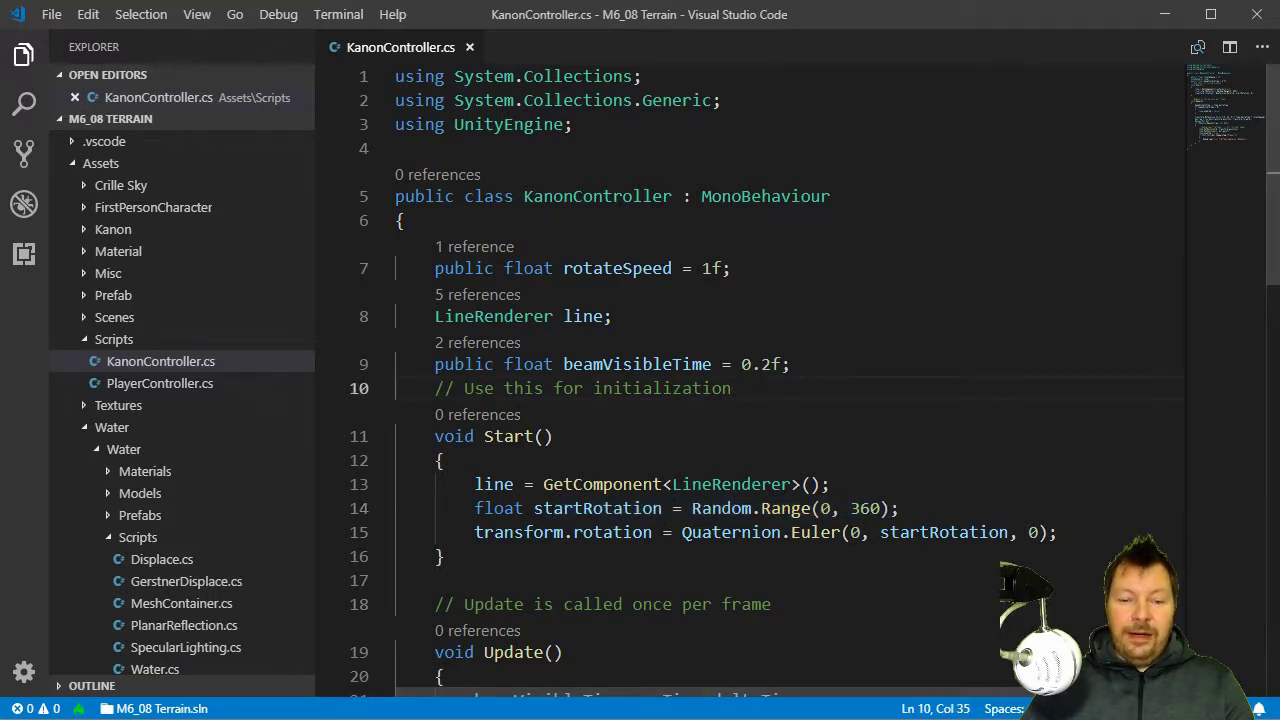
pyautogui.hotkey('alt', 'Tab')
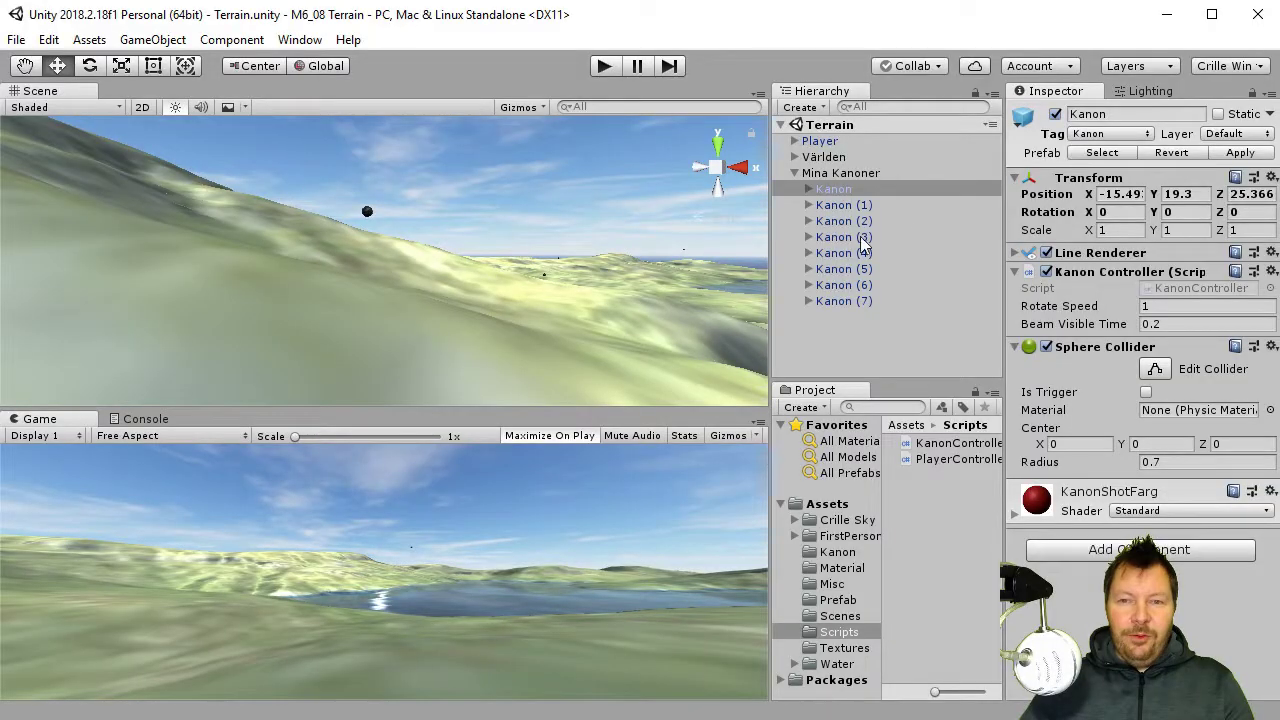
pyautogui.click(718, 141)
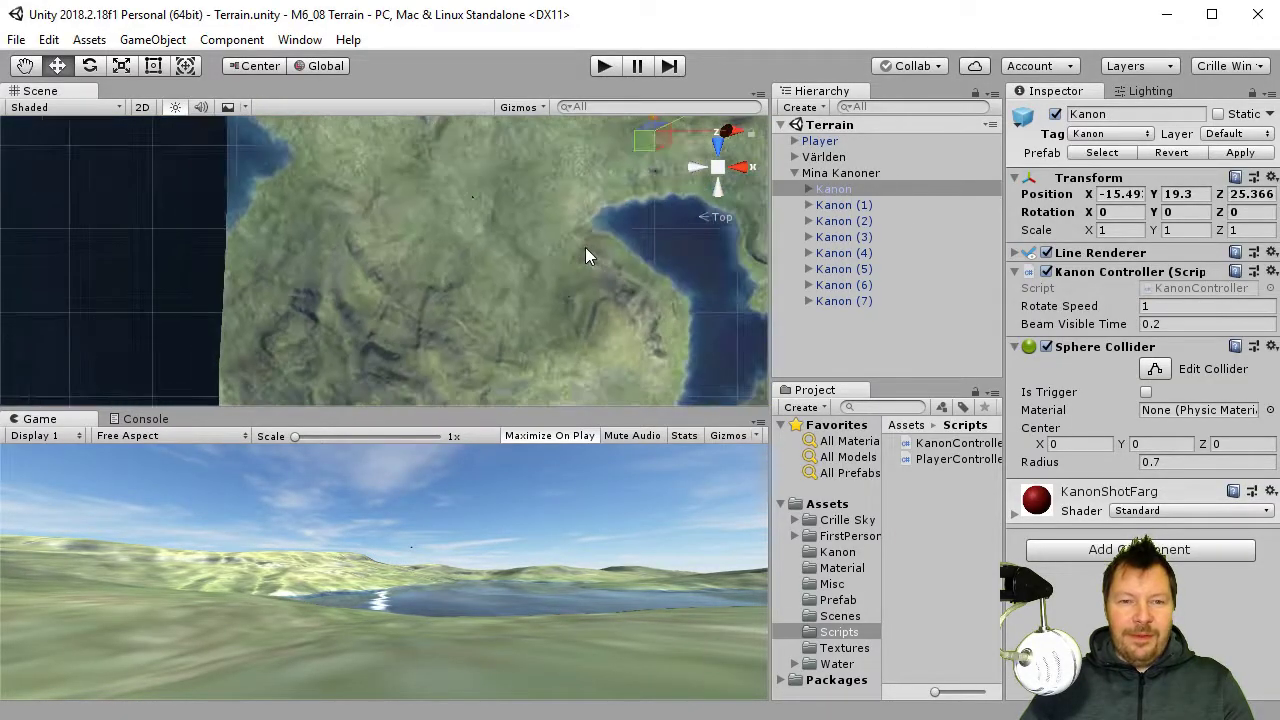
pyautogui.click(872, 207)
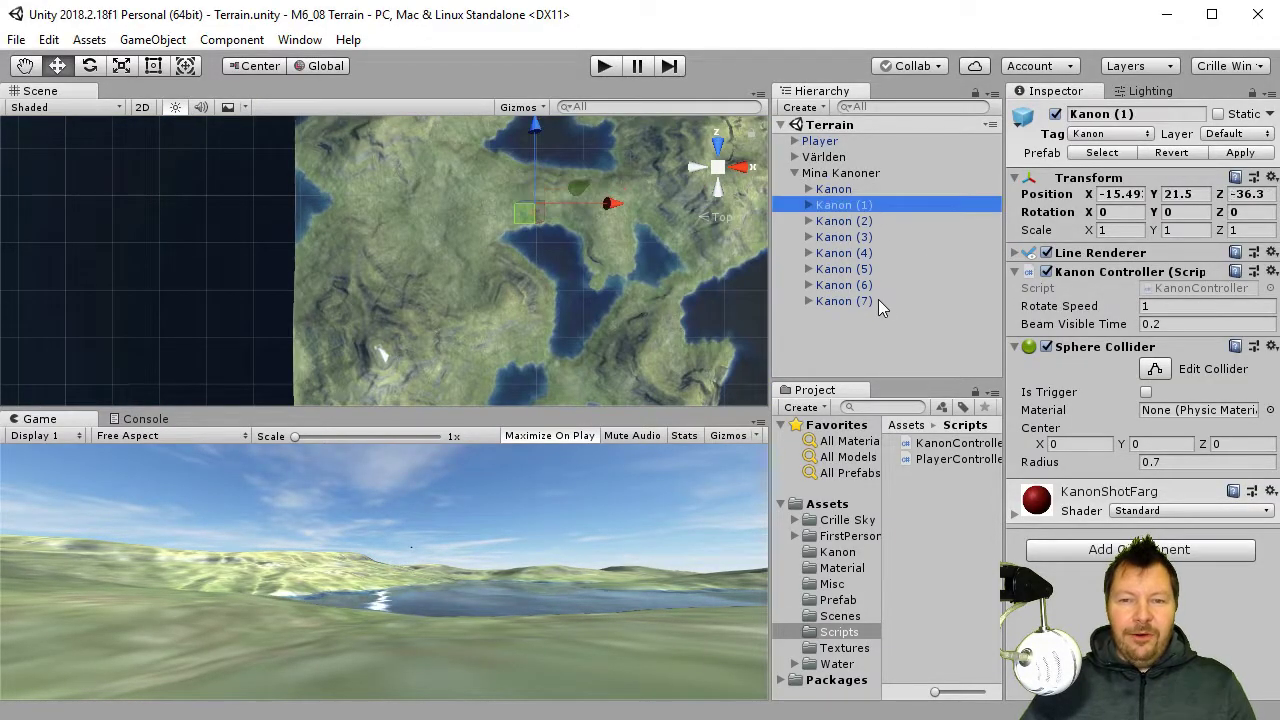
pyautogui.keyDown('shift'); pyautogui.click(857, 299); pyautogui.keyUp('shift')
pyautogui.scroll(2, 637, 261)
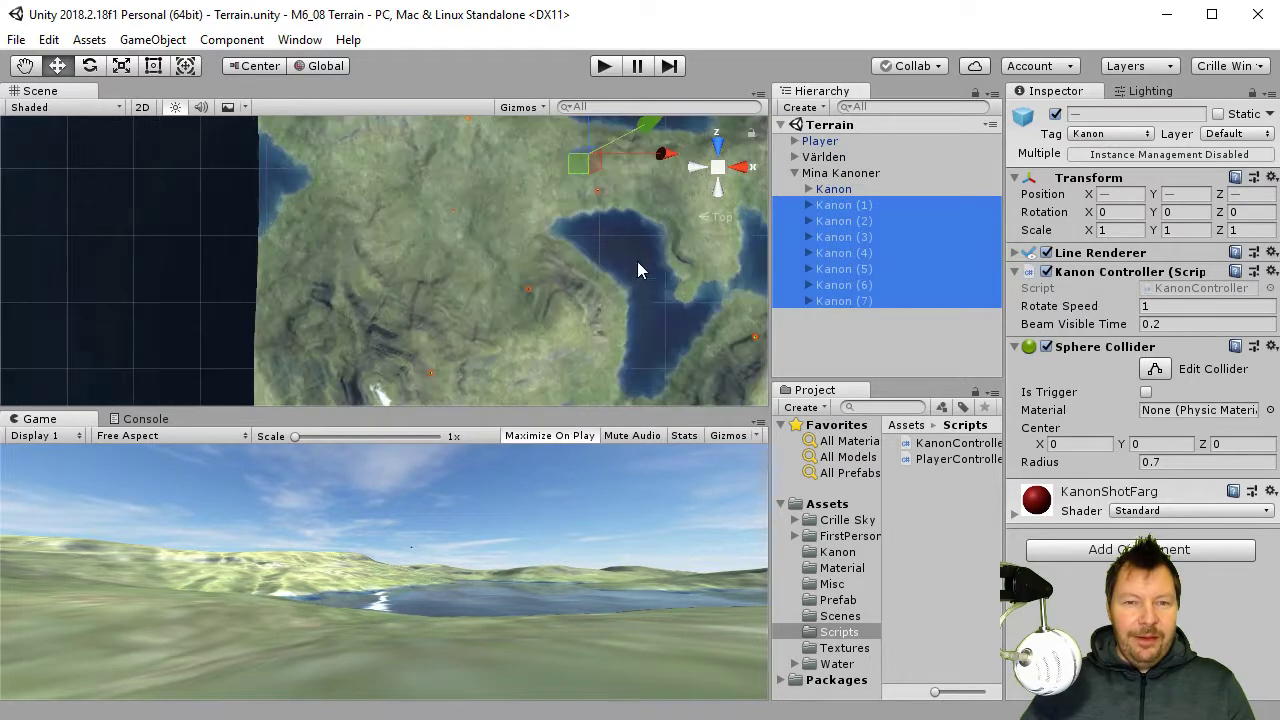
pyautogui.scroll(2, 648, 295)
pyautogui.scroll(2, 622, 330)
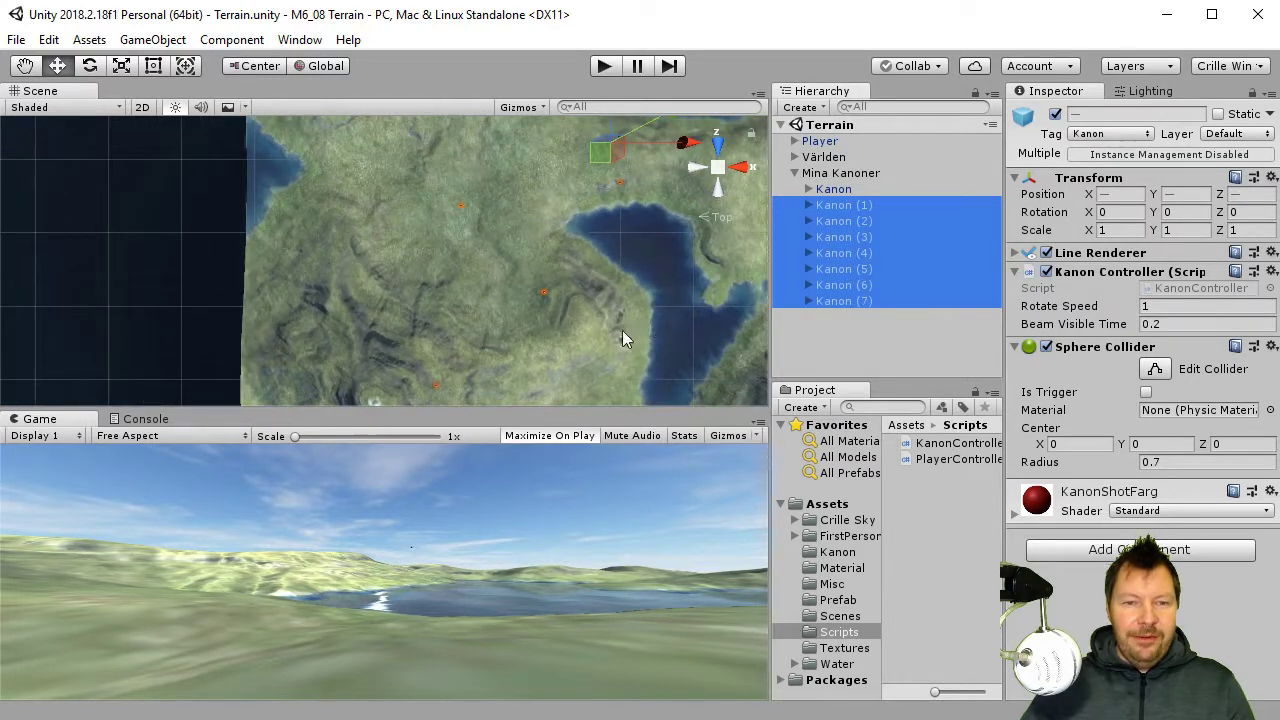
pyautogui.click(439, 386)
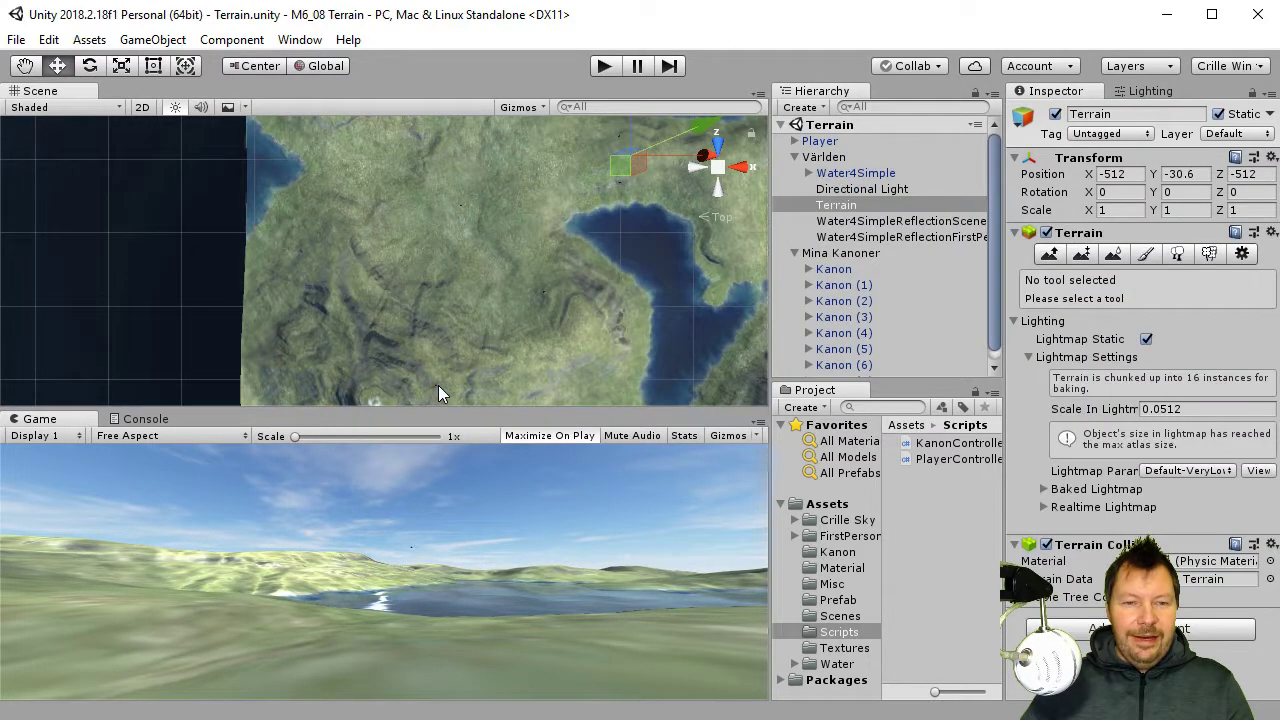
pyautogui.click(809, 173)
pyautogui.click(795, 158)
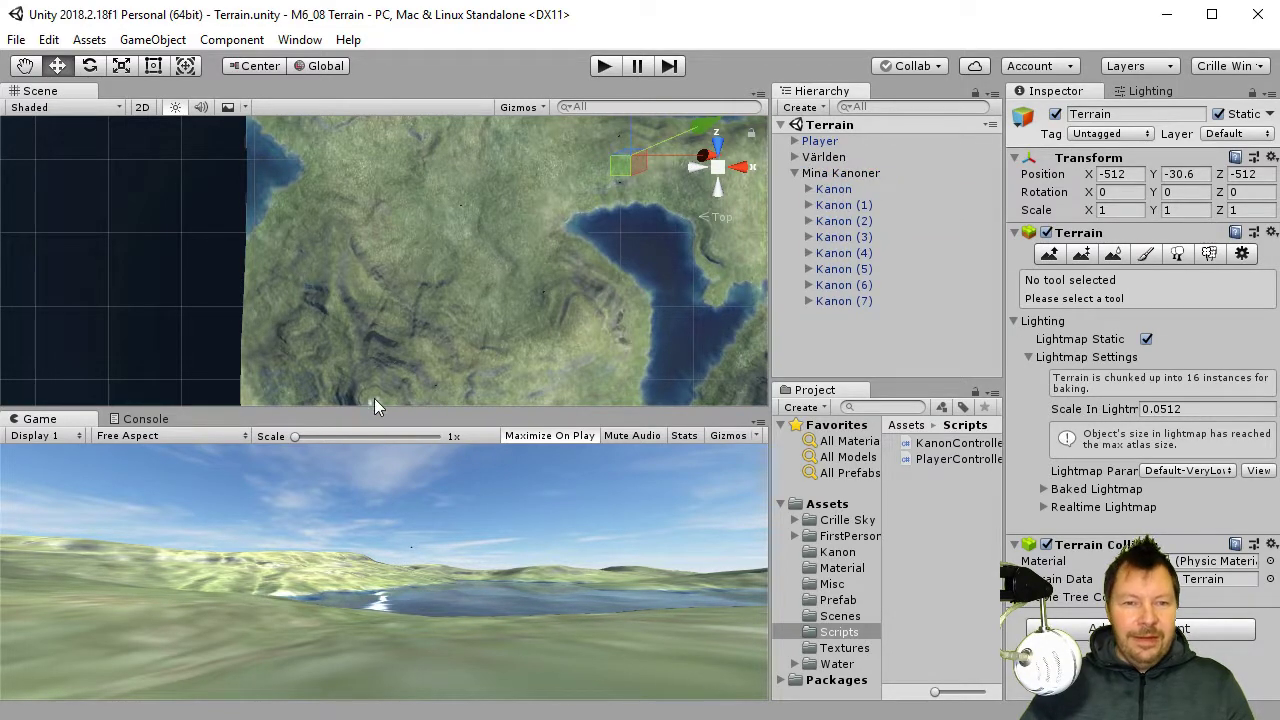
pyautogui.scroll(1, 567, 331)
pyautogui.scroll(1, 579, 349)
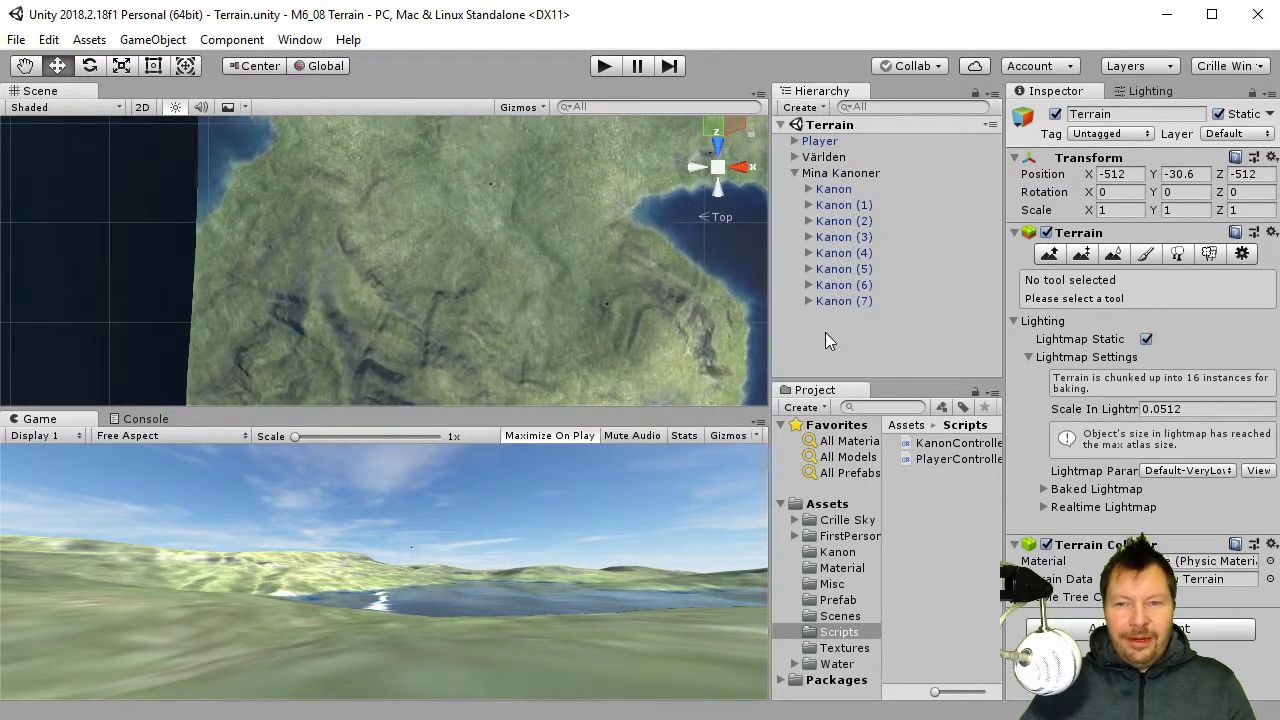
pyautogui.scroll(-2, 736, 200)
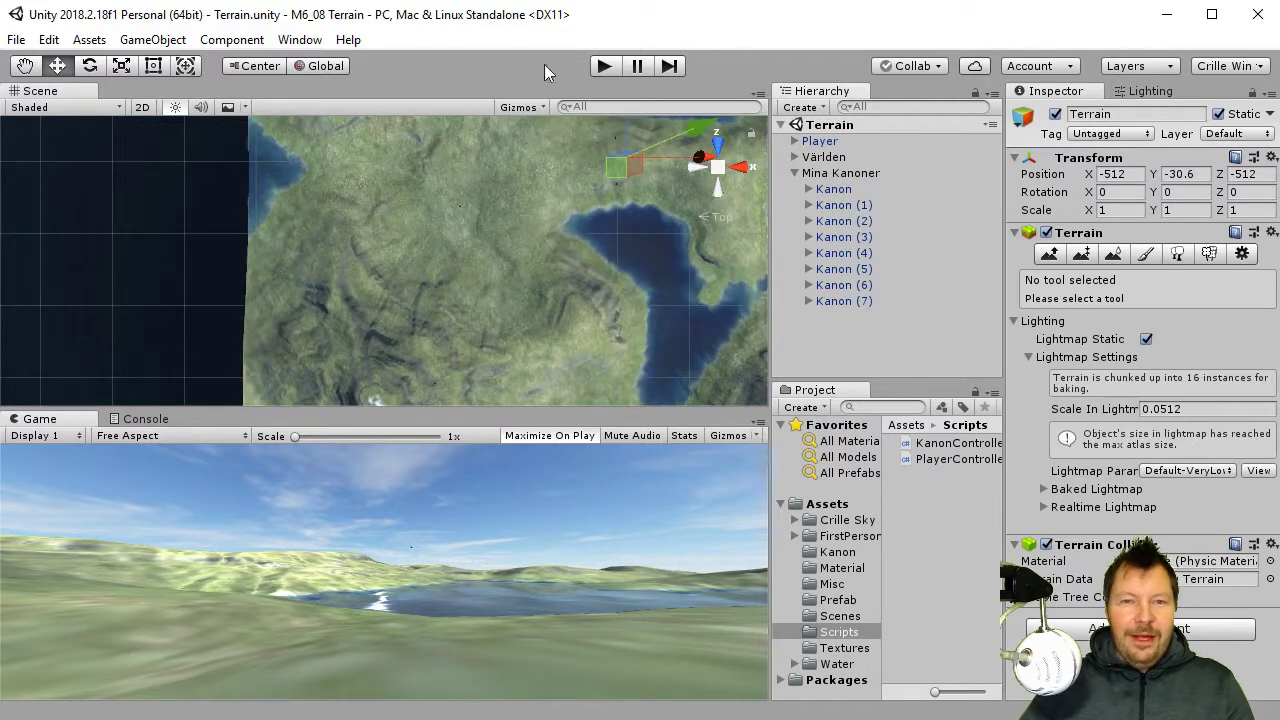
pyautogui.keyDown('alt'); pyautogui.moveTo(605, 280); pyautogui.dragTo(557, 92); pyautogui.keyUp('alt')
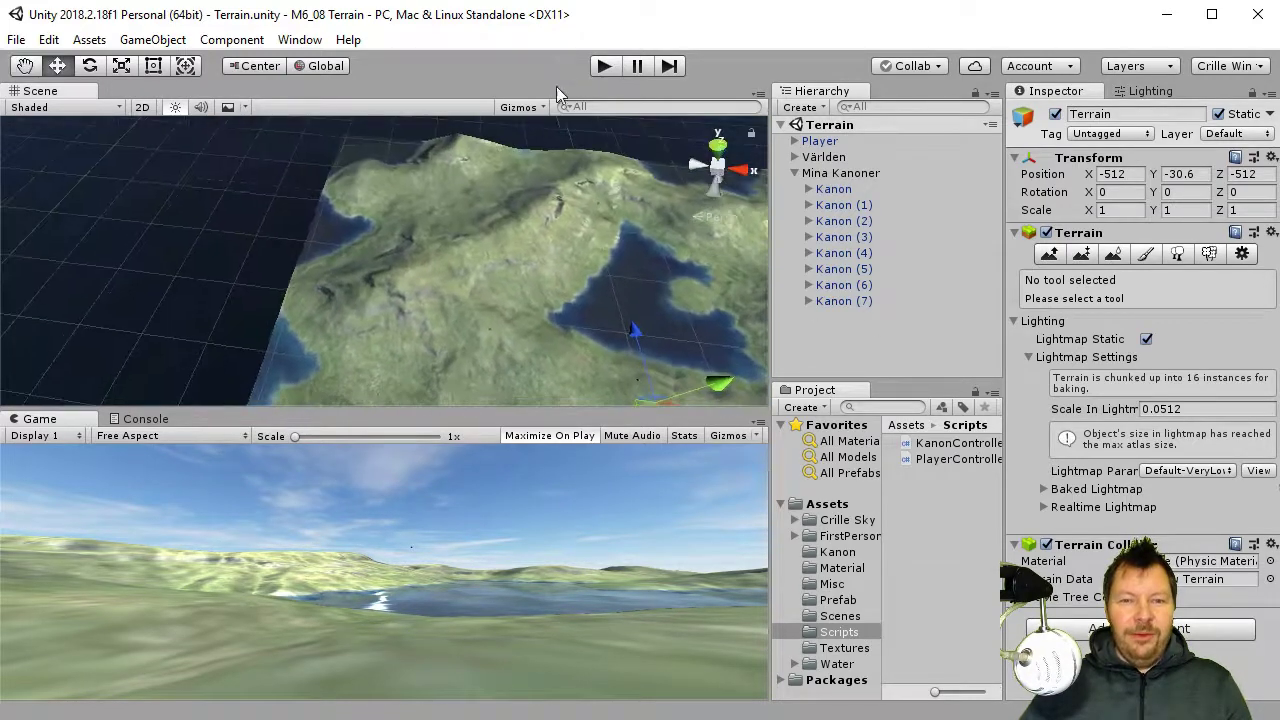
pyautogui.click(855, 143)
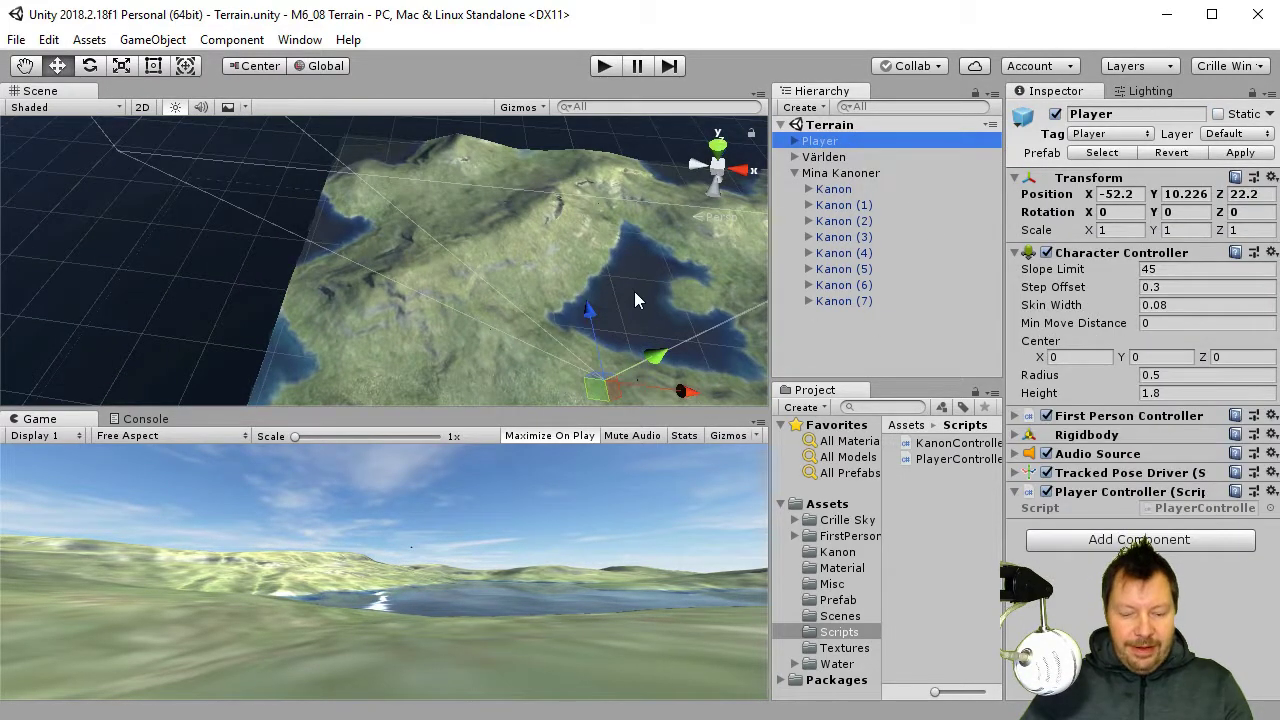
pyautogui.press('f')
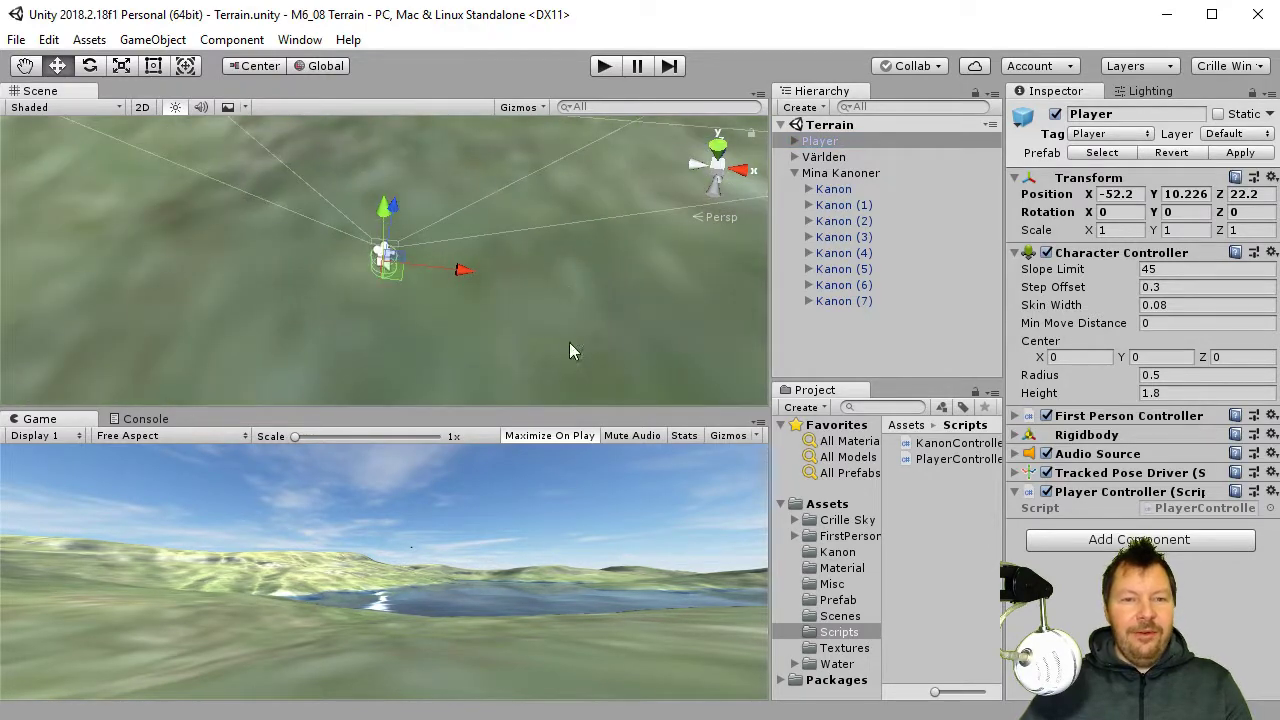
pyautogui.moveTo(569, 342)
pyautogui.mouseDown(button='right')
pyautogui.moveTo(622, 234)
pyautogui.moveTo(1137, 152)
pyautogui.mouseUp(button='right')
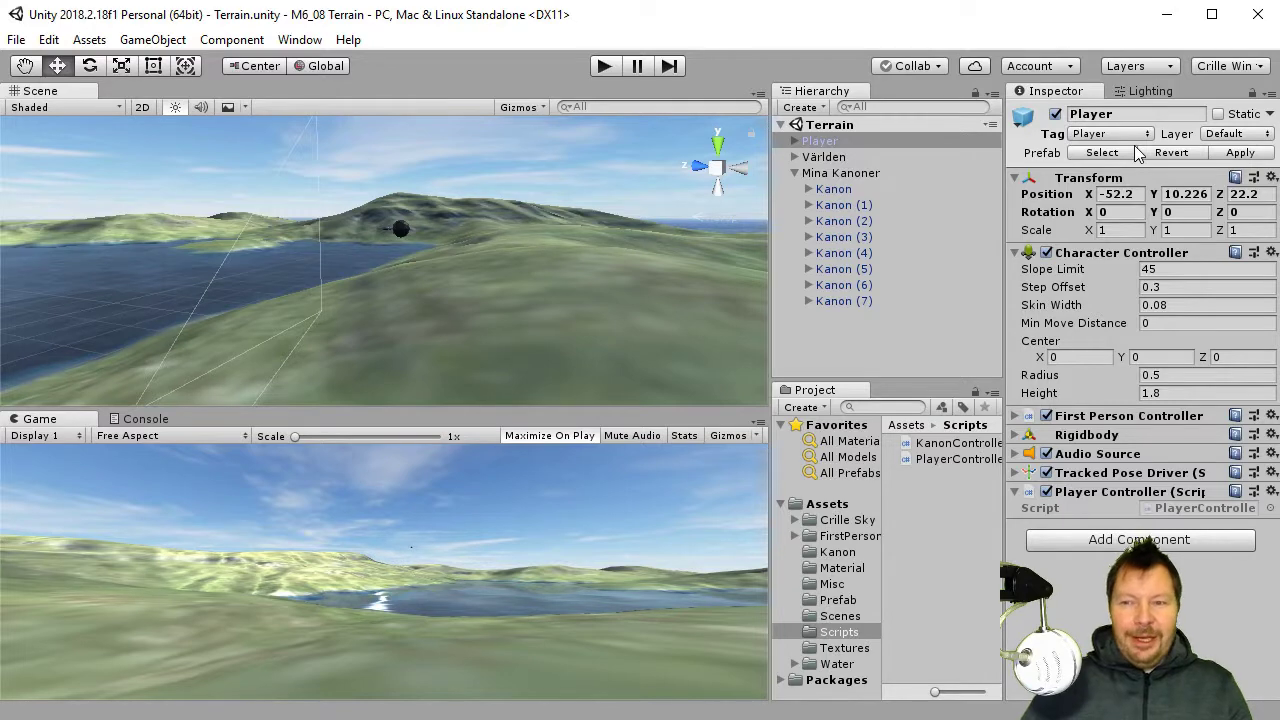